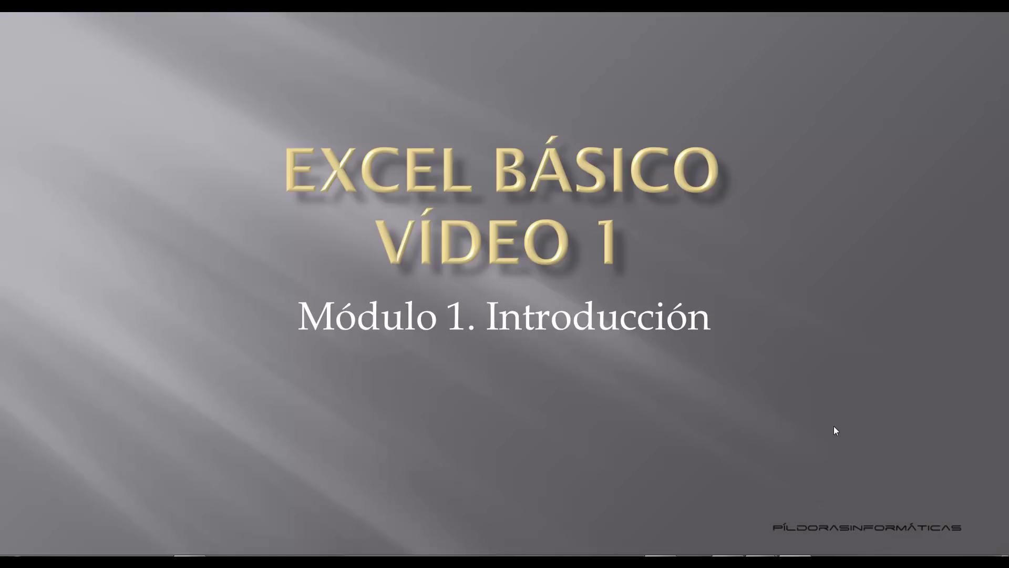
- Advance the slideshow to slide 2, '¿Qué es Excel y para qué sirve?'
key(Right)
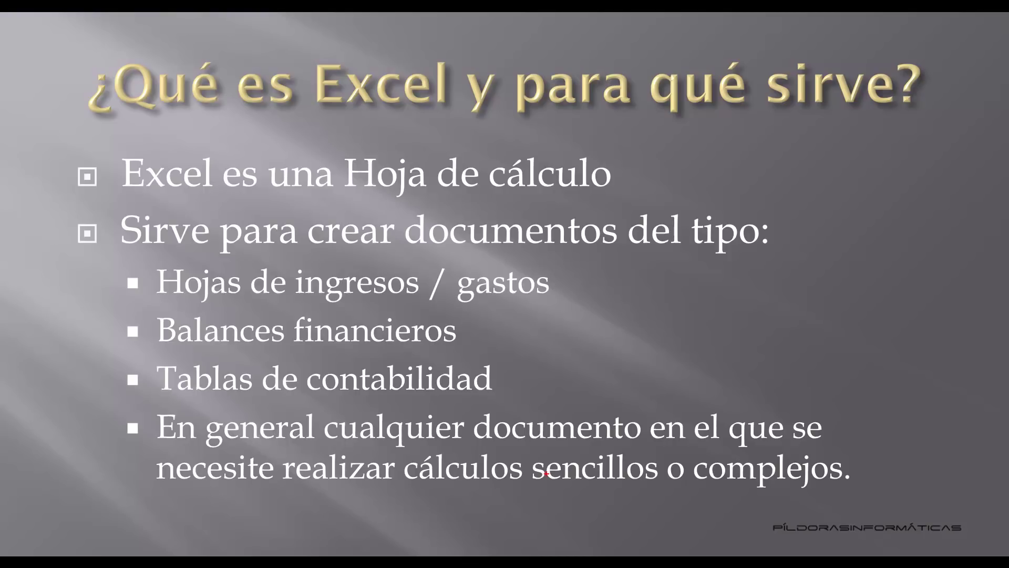
- Ink-mark Hoja de cálculo, gastos, Balances financieros and Tablas de contabilidad, then erase and exit
drag(341, 203, 605, 202)
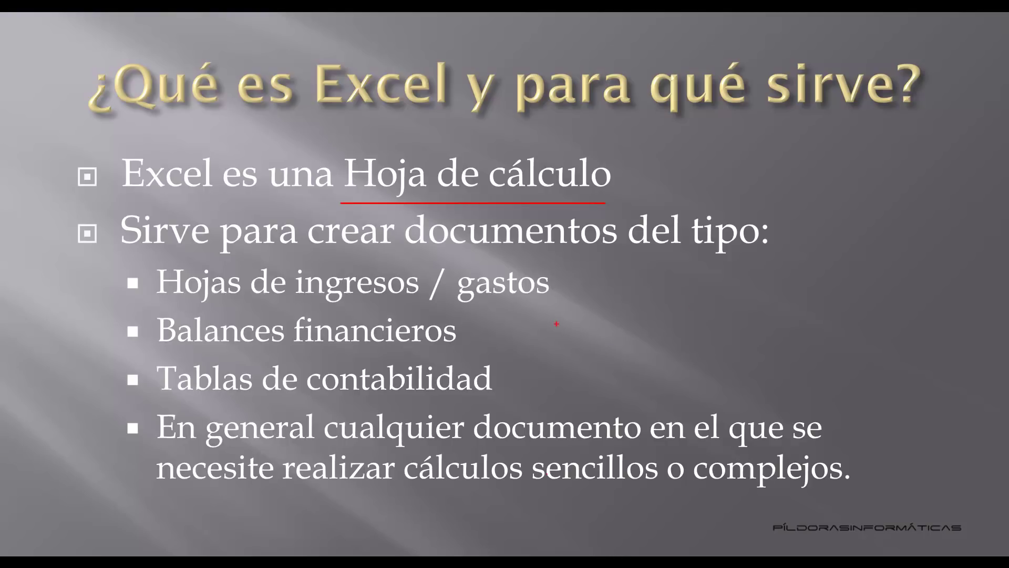
drag(564, 280, 630, 274)
drag(478, 334, 561, 335)
drag(518, 378, 599, 379)
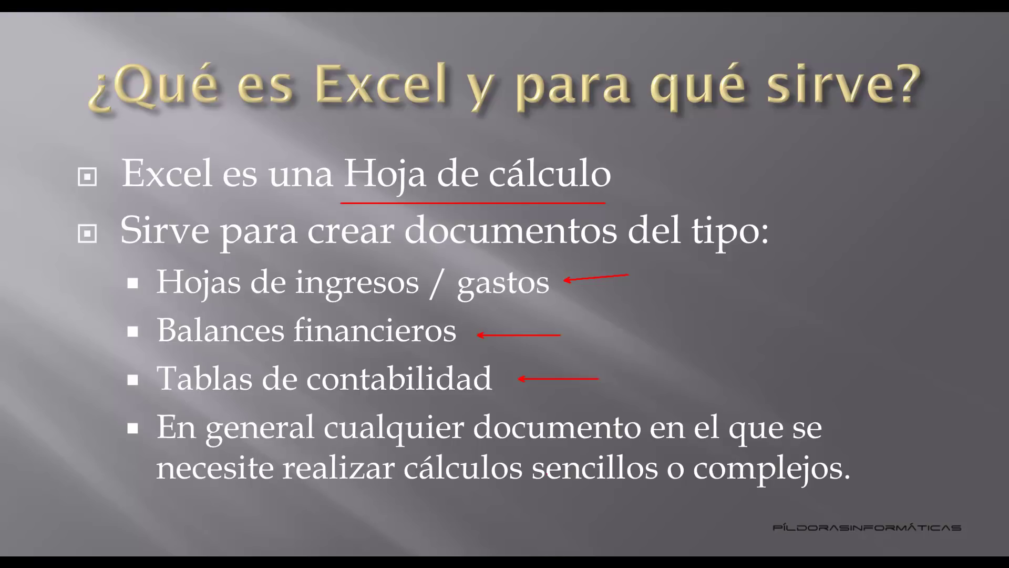
key(e)
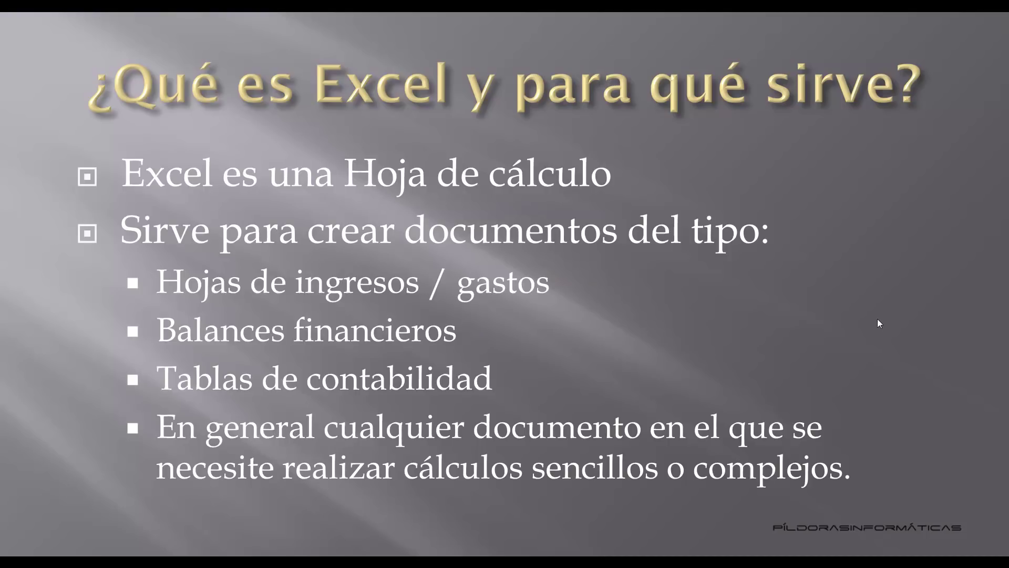
key(Escape)
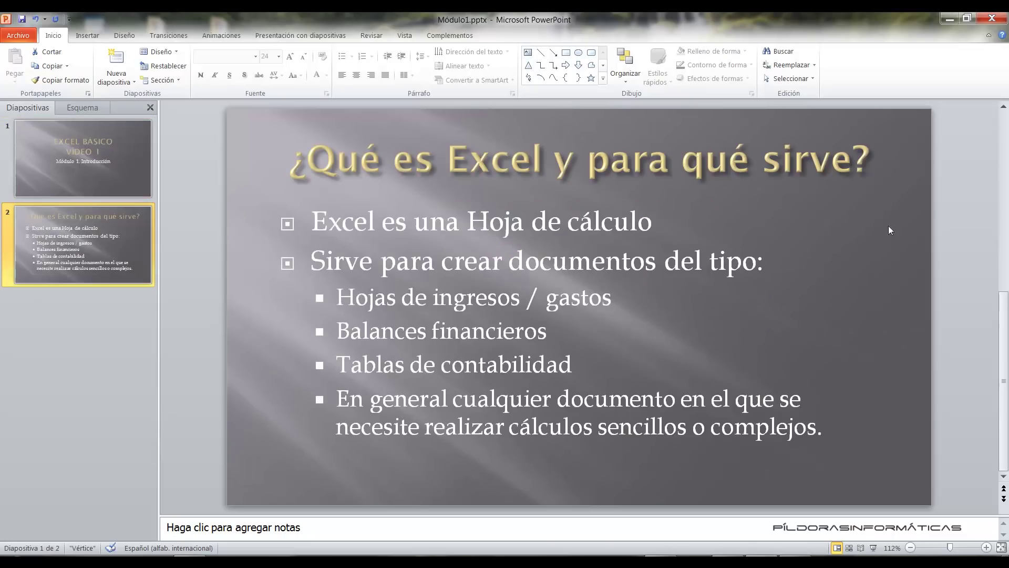
- Close PowerPoint and write a '2010' note on the desktop, underlined and arrowed in red
click(993, 20)
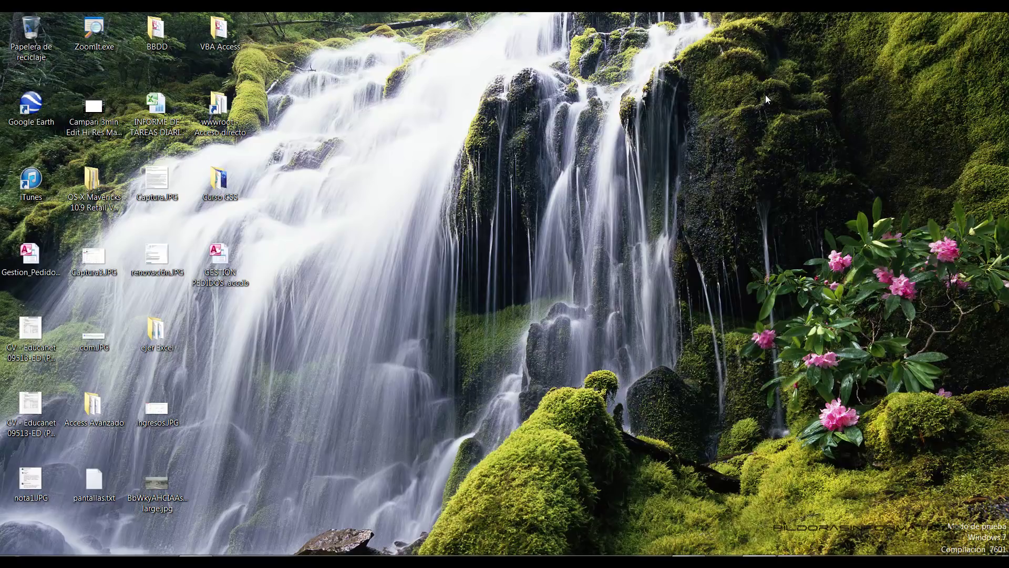
key(ctrl+2)
text(t)
text(2010)
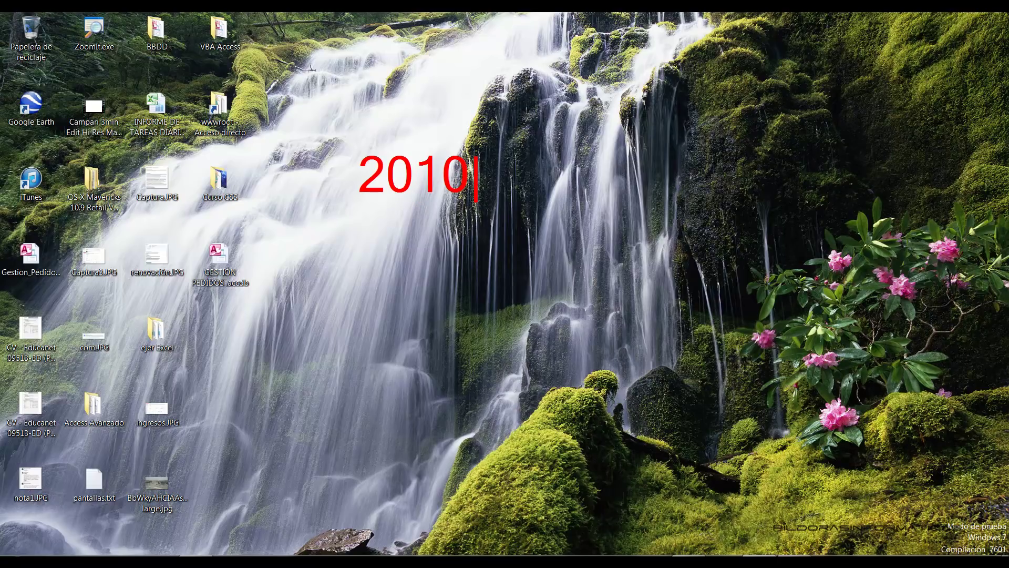
key(Escape)
drag(365, 216, 473, 217)
mouse_move(481, 181)
mouse_down()
mouse_move(527, 171)
mouse_move(549, 192)
mouse_up()
- Add a '2013' note, clear the annotations, then draw a red arrow across the desktop
text(2013)
key(Escape)
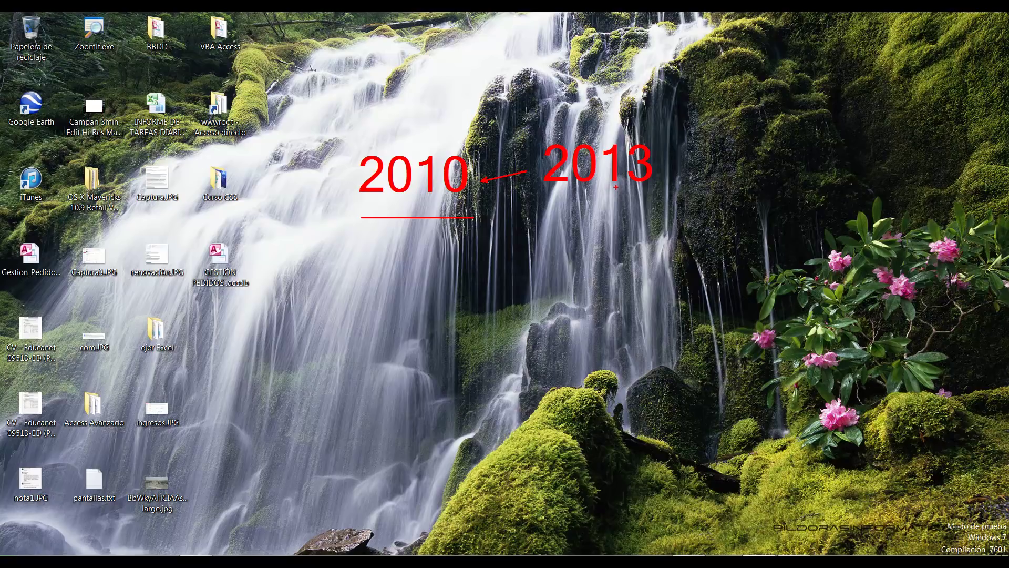
key(Escape)
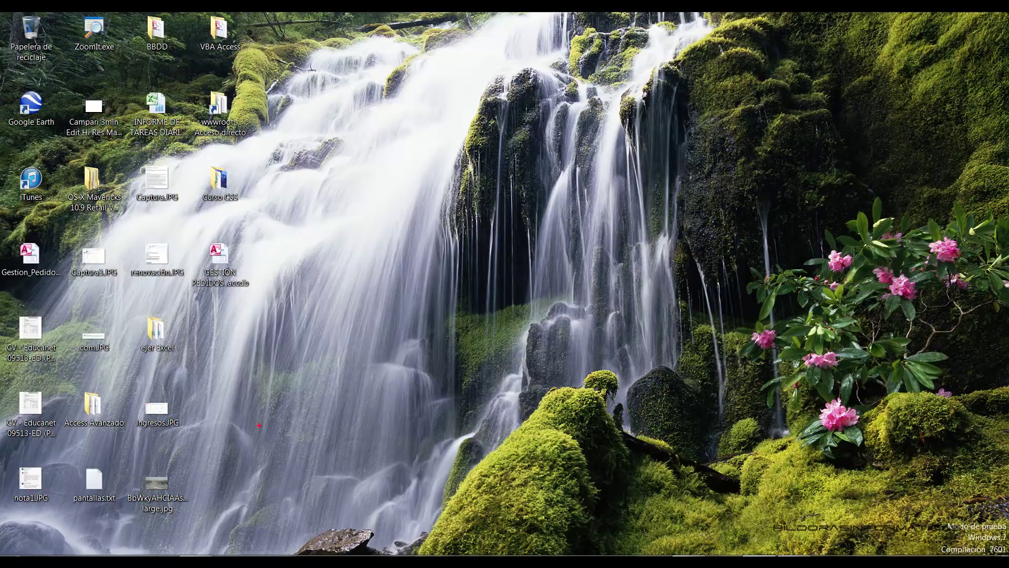
drag(54, 539, 511, 179)
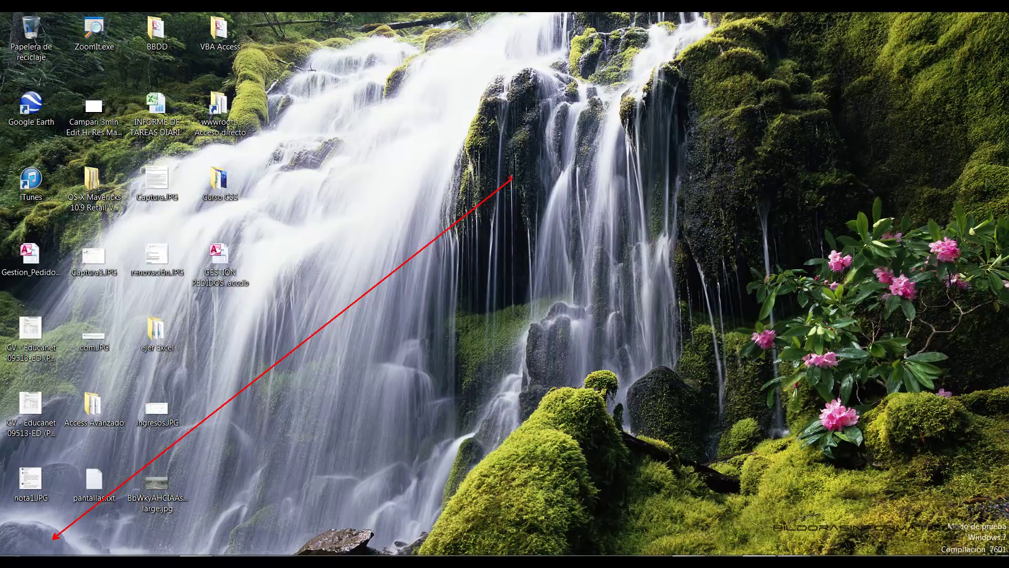
- Clear the arrow, open the Start menu and box the Excel 2010 shortcut in red
key(Escape)
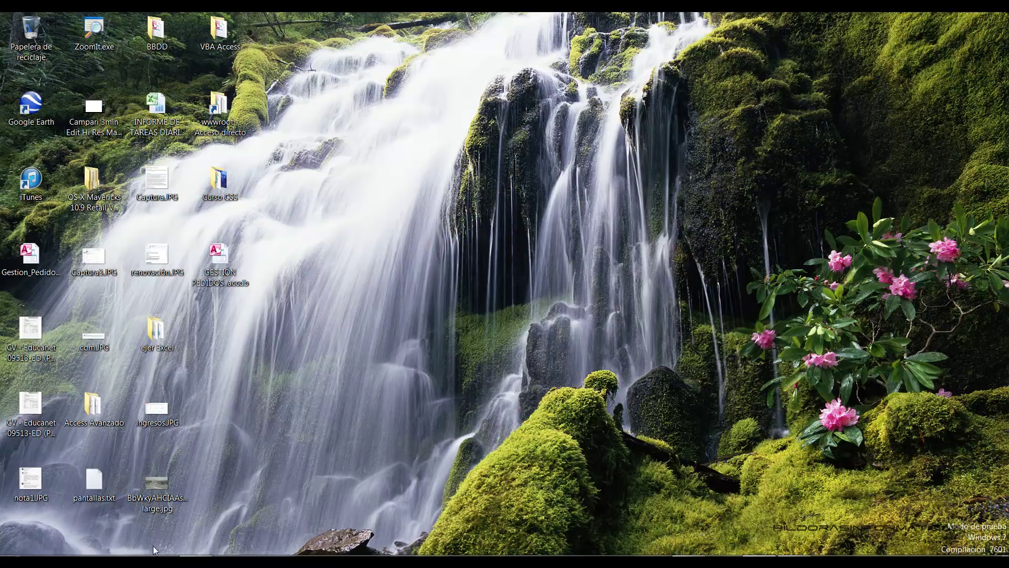
click(15, 561)
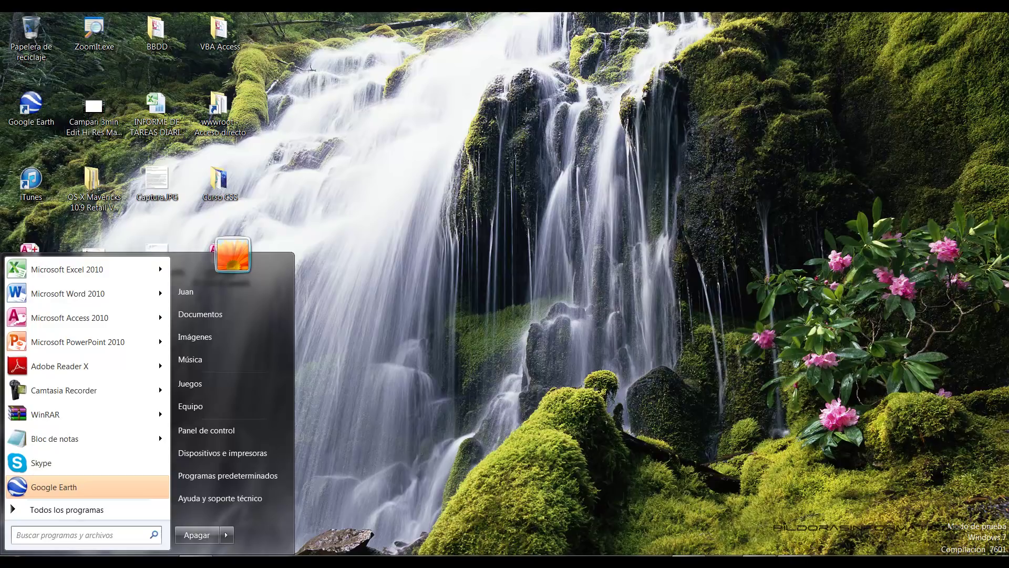
drag(2, 254, 171, 285)
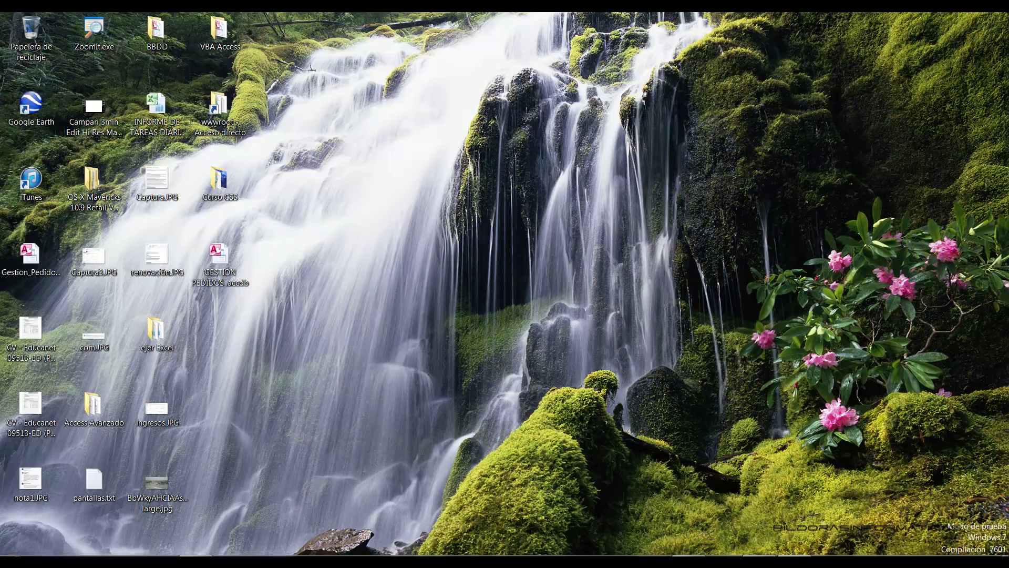
click(4, 549)
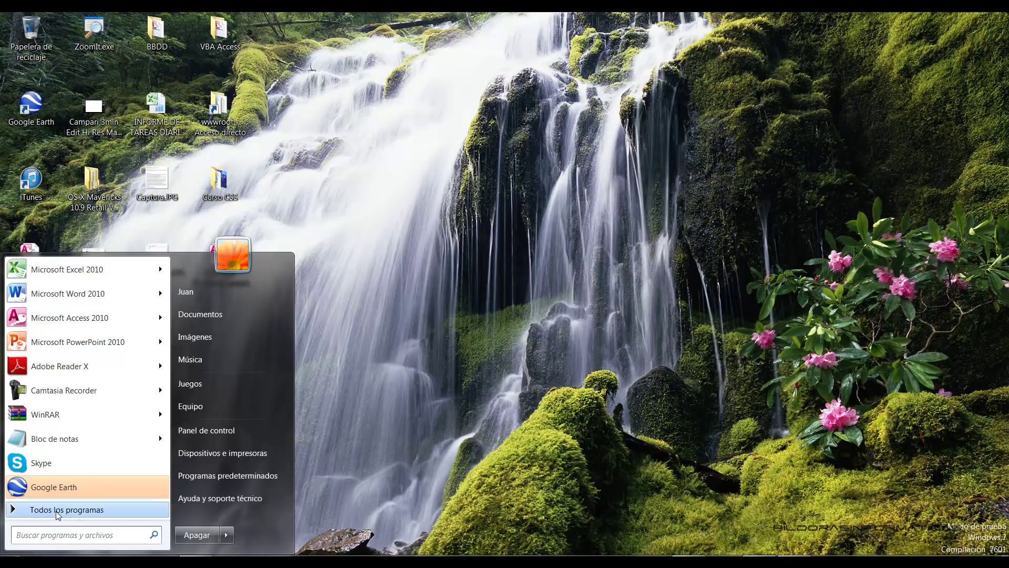
- Show the Todos los programas list in the Start menu and browse through it
click(58, 510)
scroll(79, 400, down, 2)
scroll(79, 399, up, 5)
scroll(77, 401, up, 5)
scroll(78, 400, up, 6)
scroll(78, 400, down, 6)
scroll(77, 400, down, 7)
scroll(78, 401, down, 2)
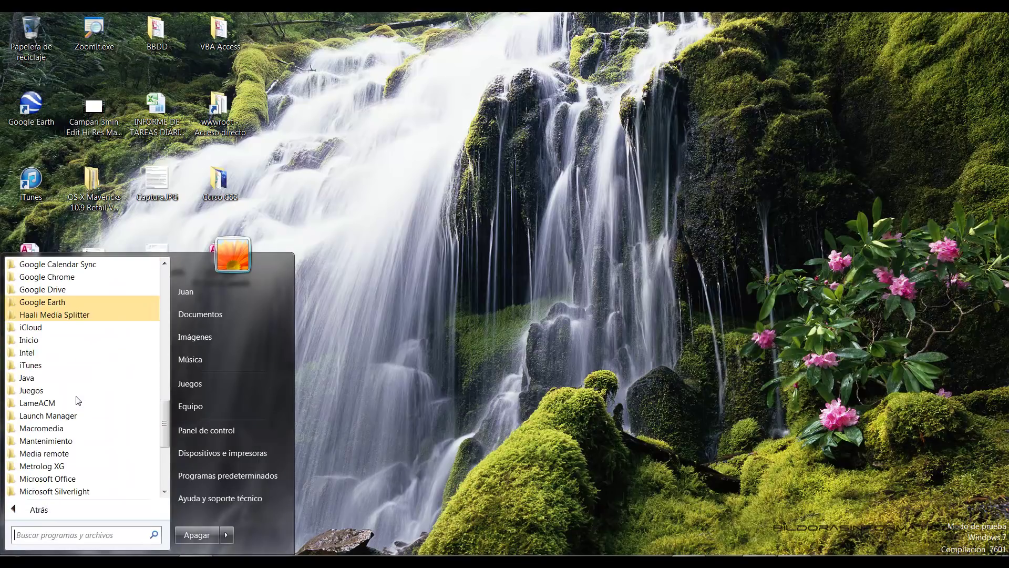
scroll(77, 400, down, 2)
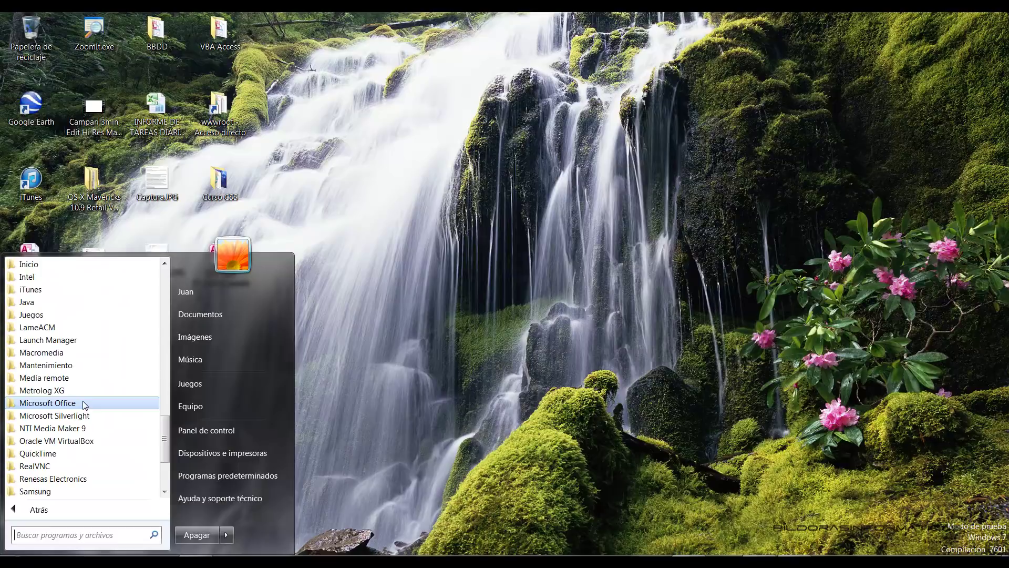
- Zoom in and mark the Microsoft Office folder with a red box and arrow, then clear them
key(ctrl+1)
drag(7, 275, 330, 303)
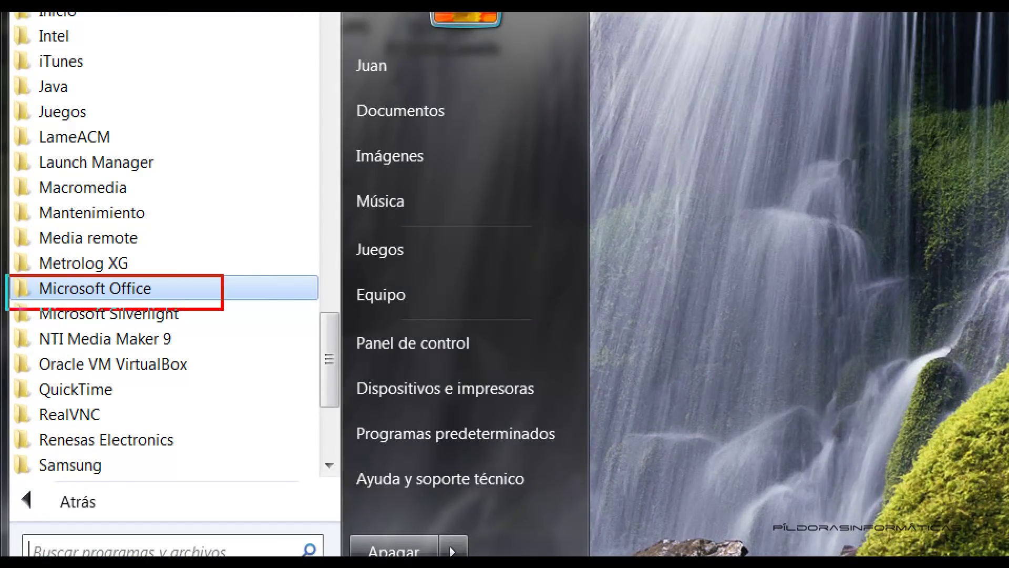
drag(49, 300, 226, 557)
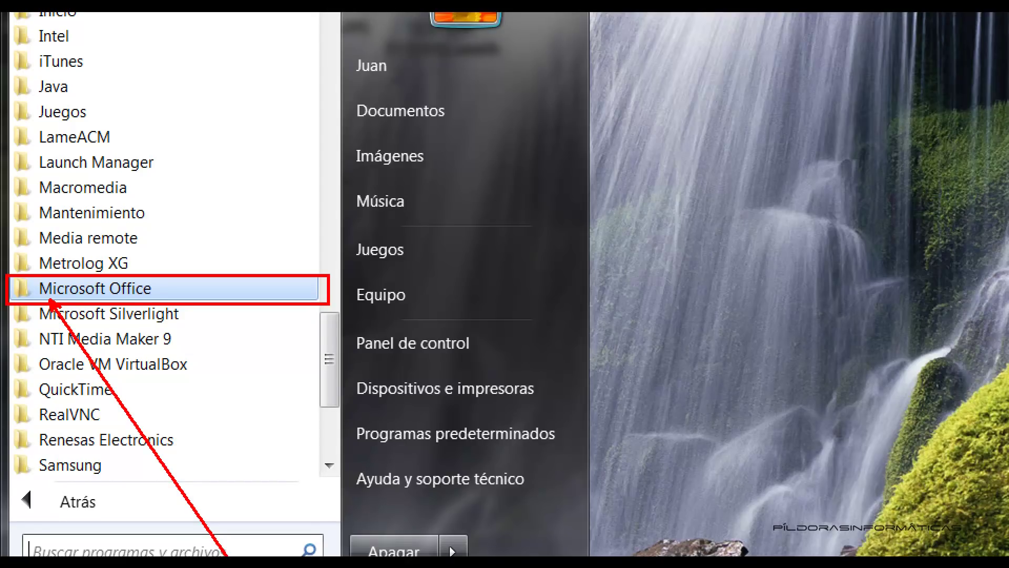
key(Escape)
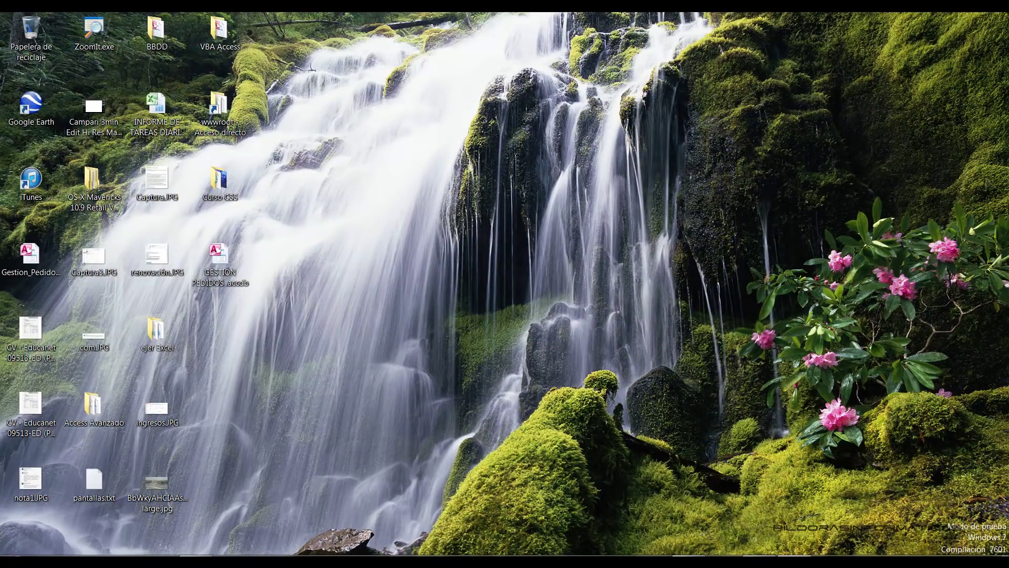
- Launch Microsoft Excel 2010 from Todos los programas > Microsoft Office
key(super)
click(55, 516)
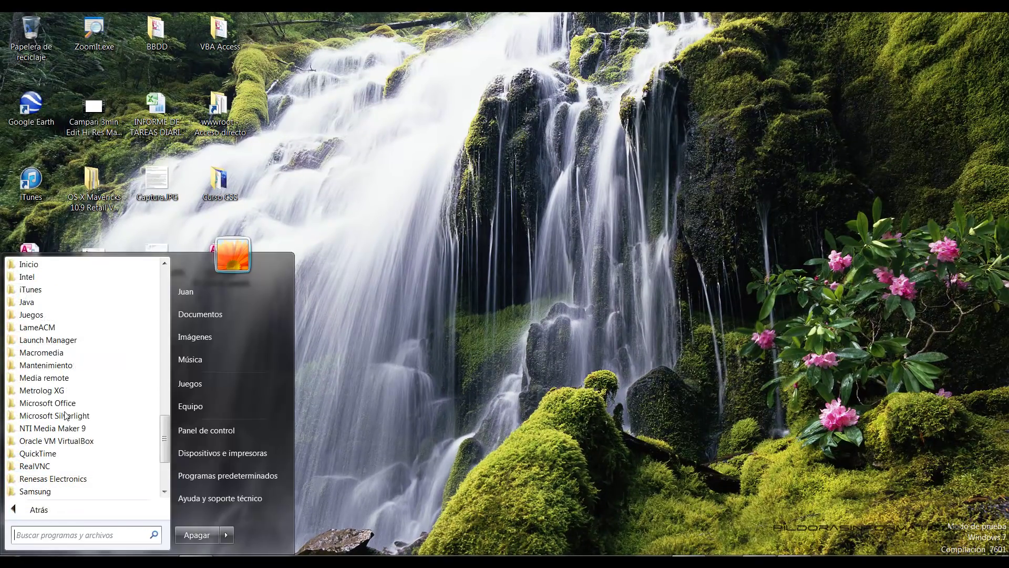
click(60, 405)
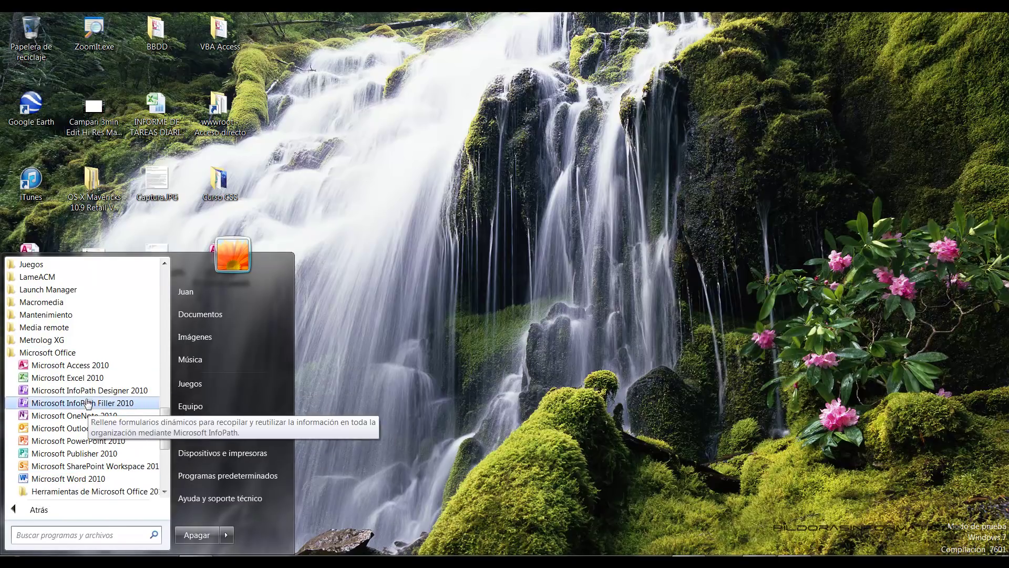
click(61, 384)
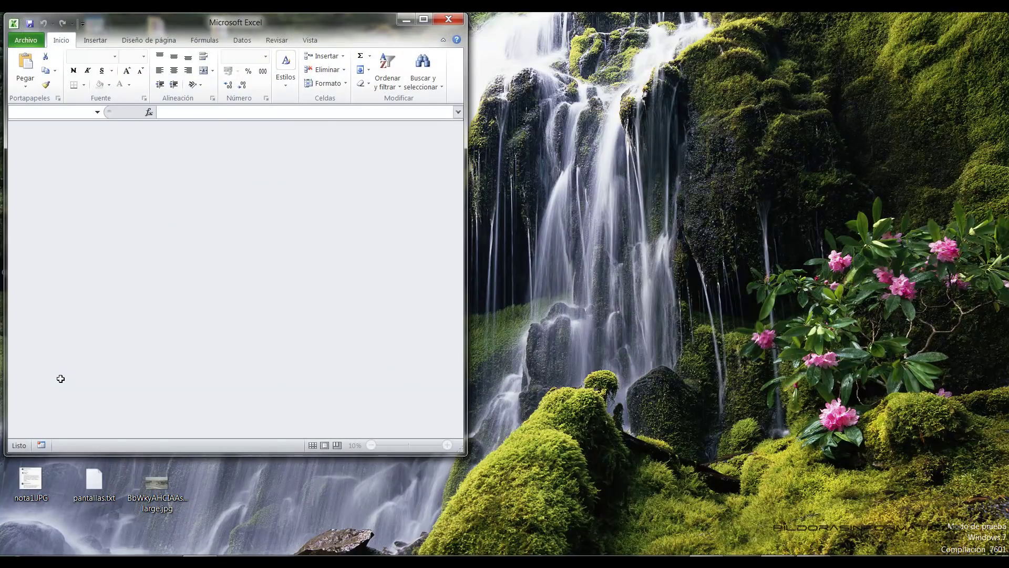
- Move the Excel window toward the centre and outline its window controls in red
drag(328, 21, 489, 34)
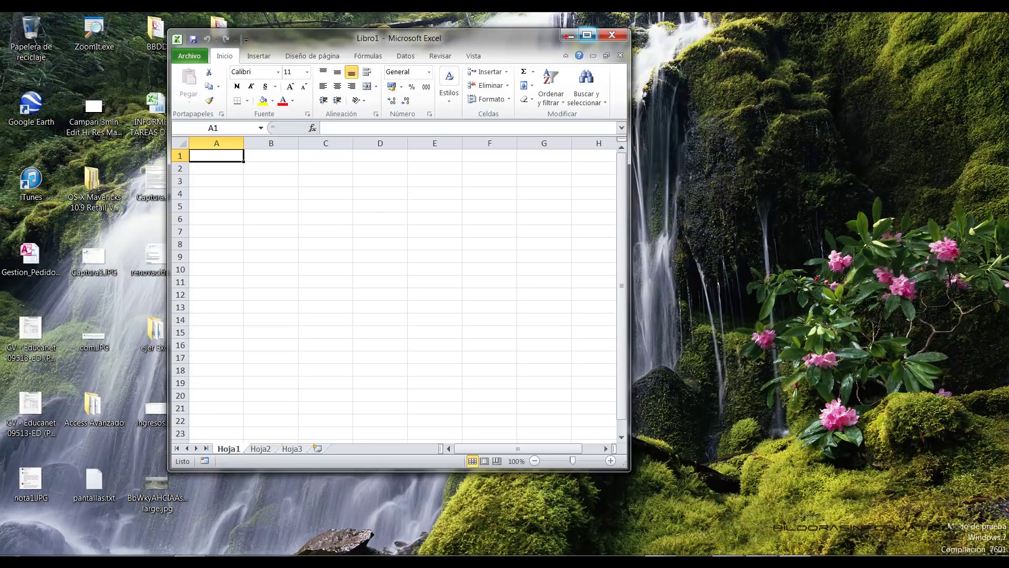
drag(551, 22, 787, 83)
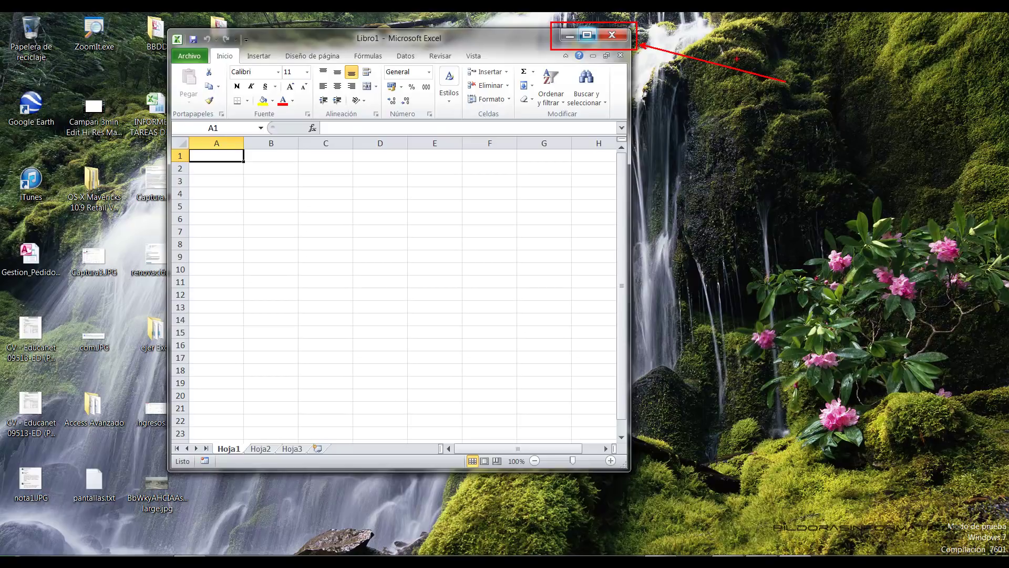
drag(587, 46, 586, 224)
- Box the 'Libro1 - Microsoft Excel' title with two arrows, then clear the annotations
mouse_move(247, 29)
mouse_down()
mouse_move(303, 42)
mouse_move(556, 47)
mouse_up()
drag(352, 44, 288, 103)
drag(457, 42, 544, 189)
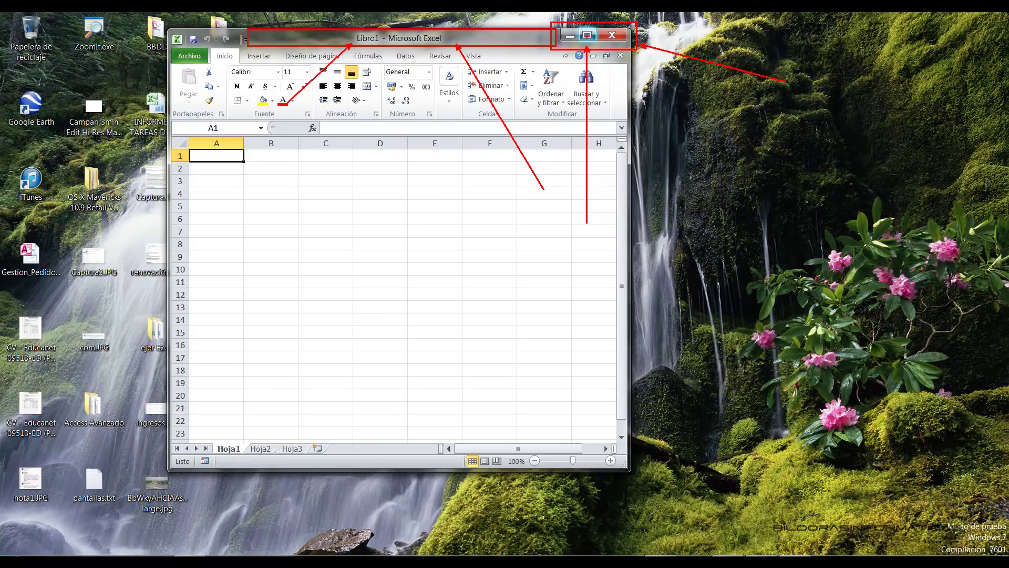
key(Escape)
double_click(449, 35)
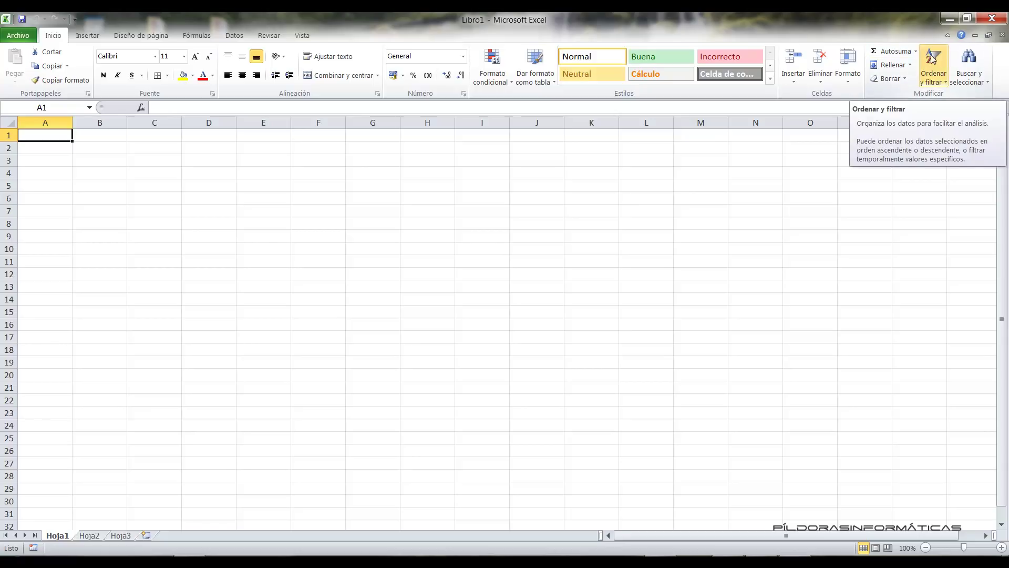
key(ctrl+2)
drag(942, 30, 743, 238)
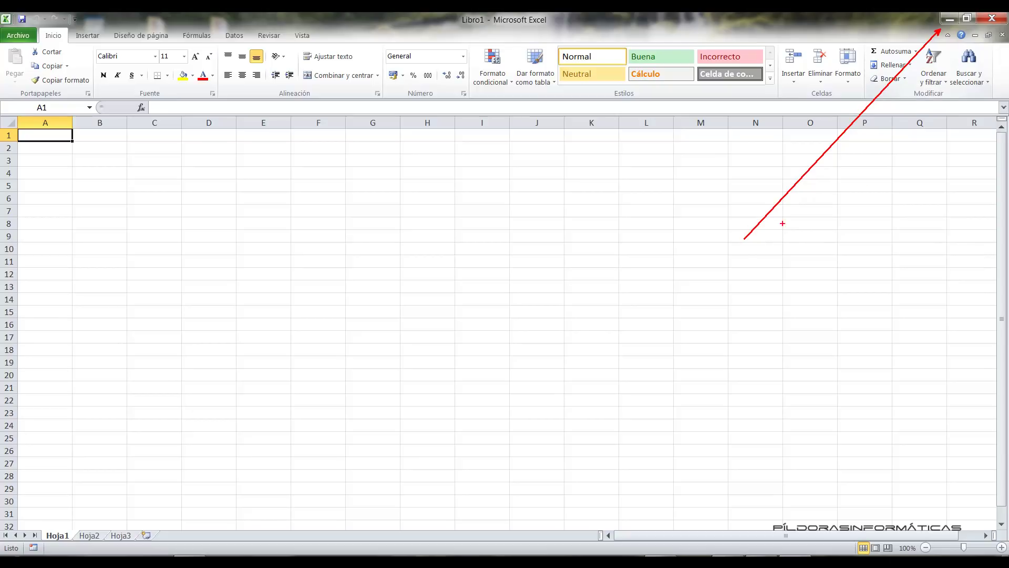
drag(371, 535, 319, 403)
drag(636, 534, 721, 439)
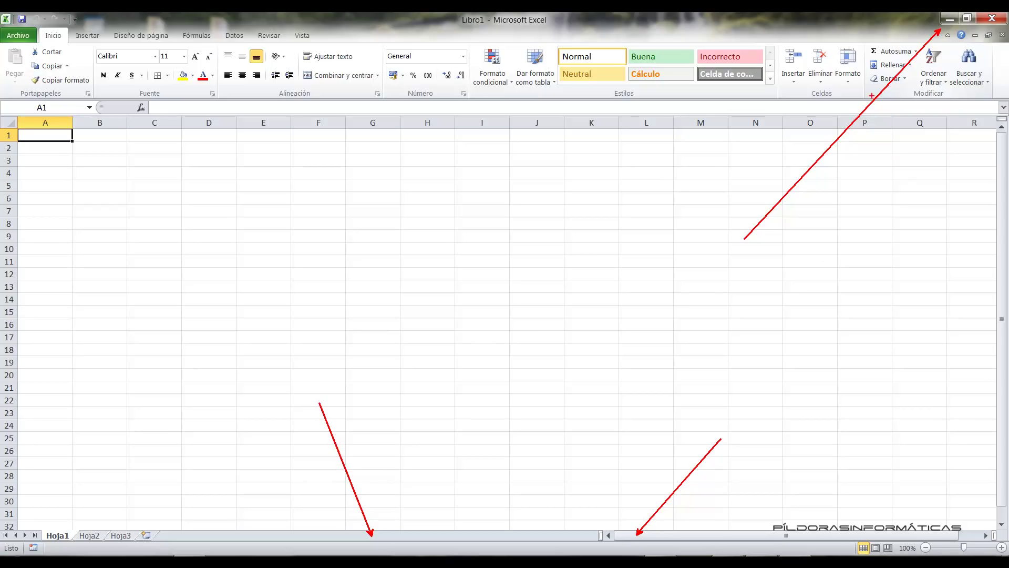
drag(996, 32, 906, 268)
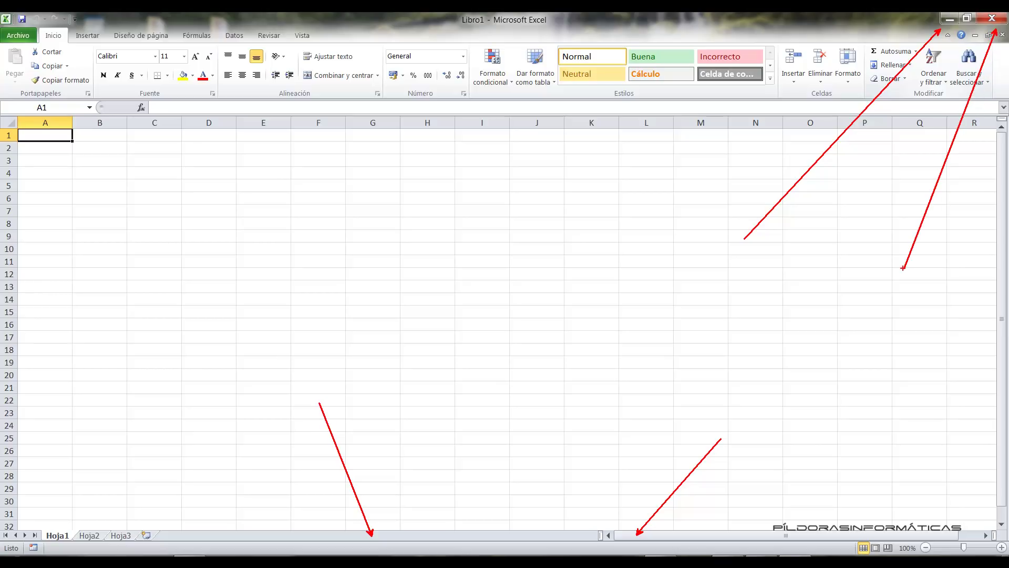
key(Escape)
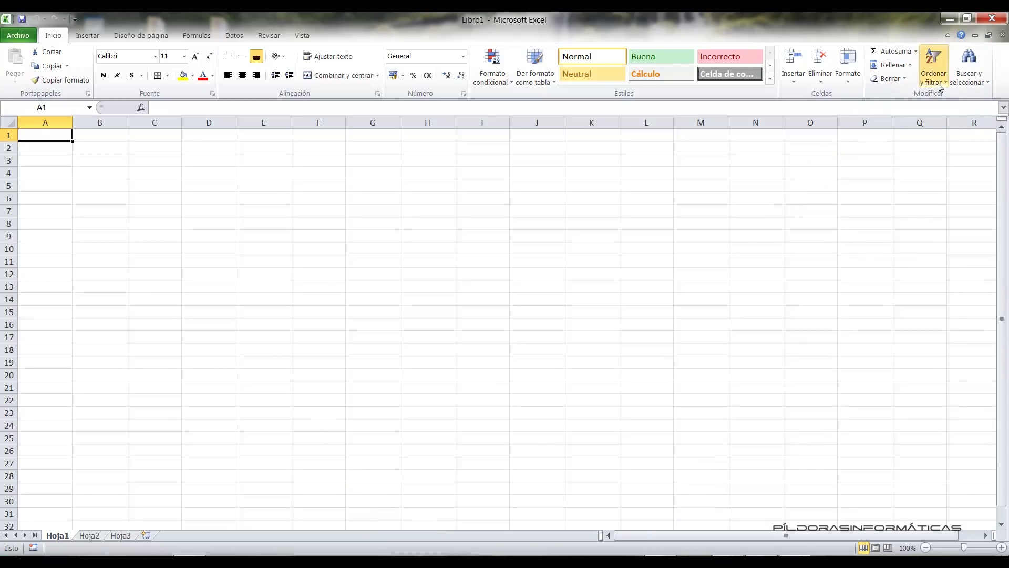
key(ctrl+1)
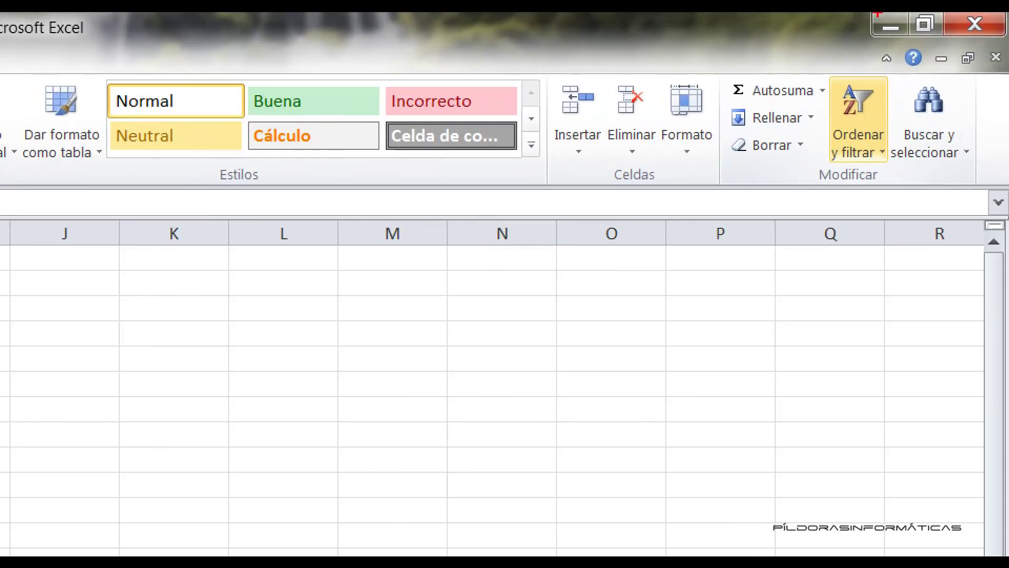
click(918, 53)
drag(931, 42, 1007, 81)
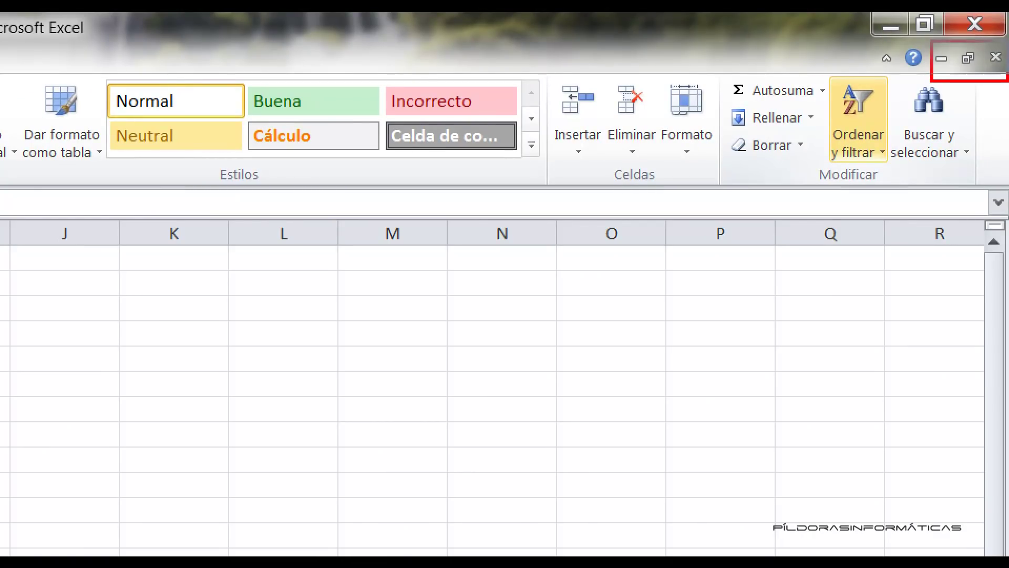
drag(852, 13, 1005, 39)
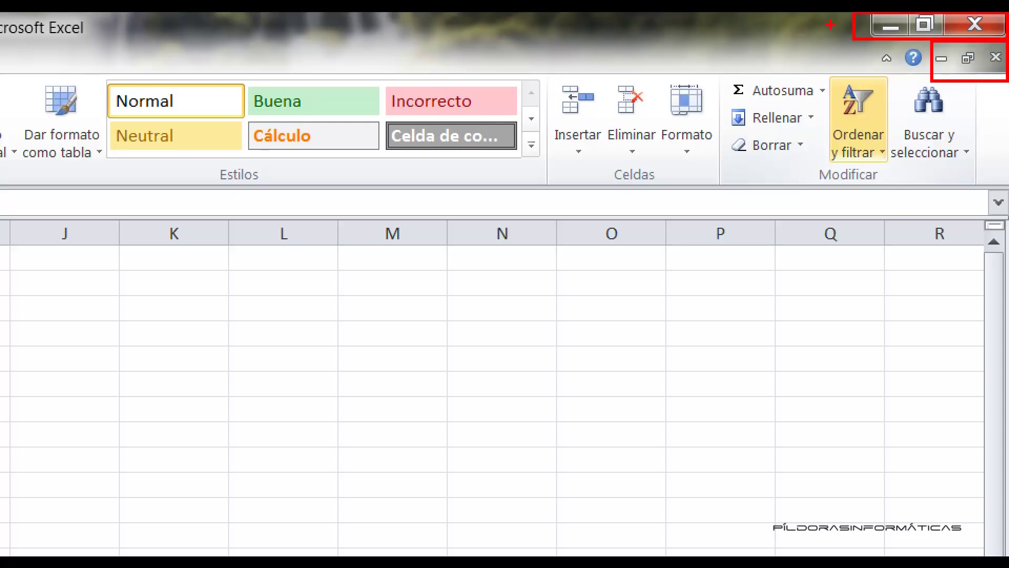
drag(848, 25, 748, 25)
text(programa)
key(Escape)
drag(956, 89, 700, 382)
text(t)
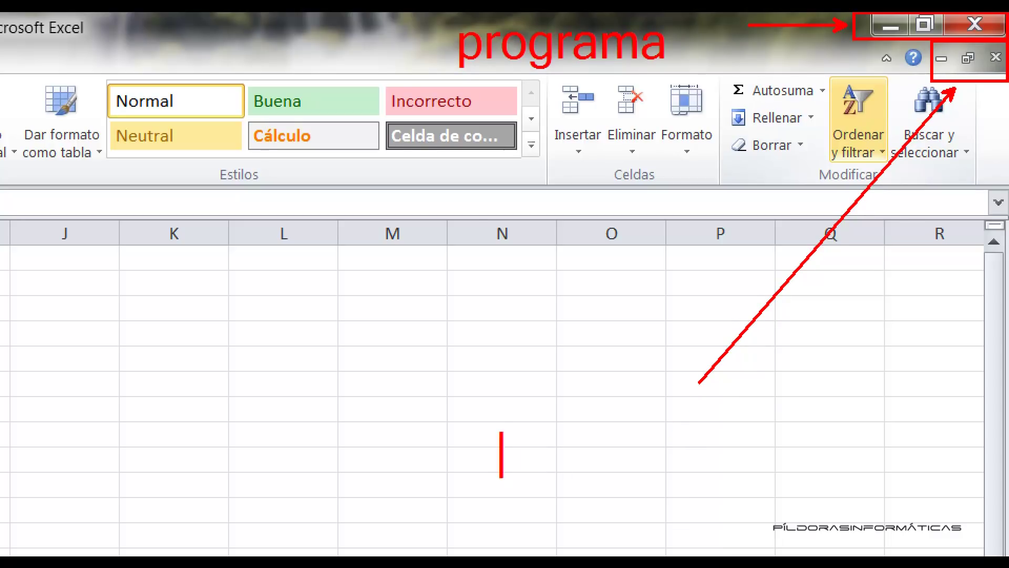
text(docue)
key(BackSpace)
text(mento)
key(Escape)
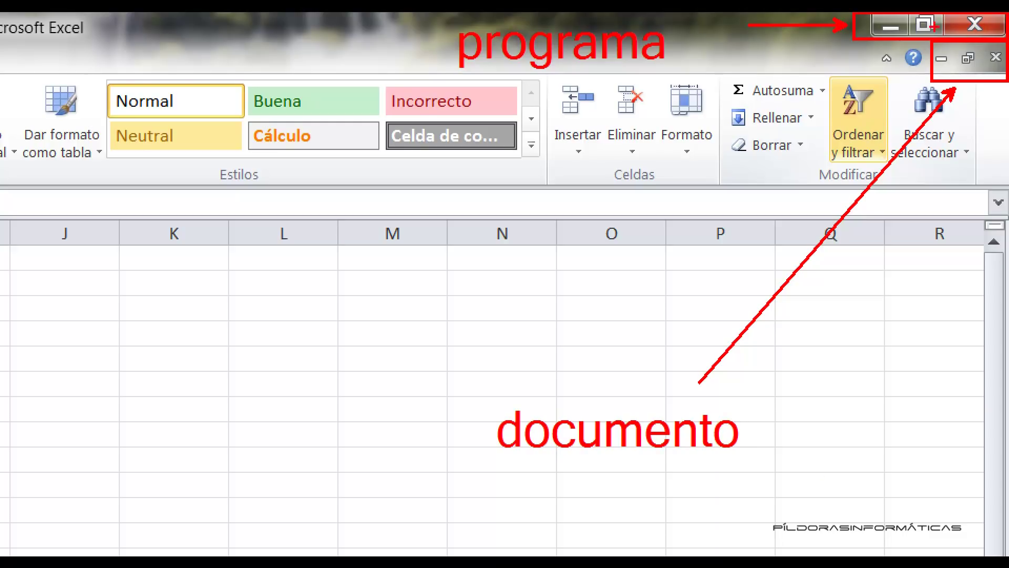
drag(460, 75, 688, 74)
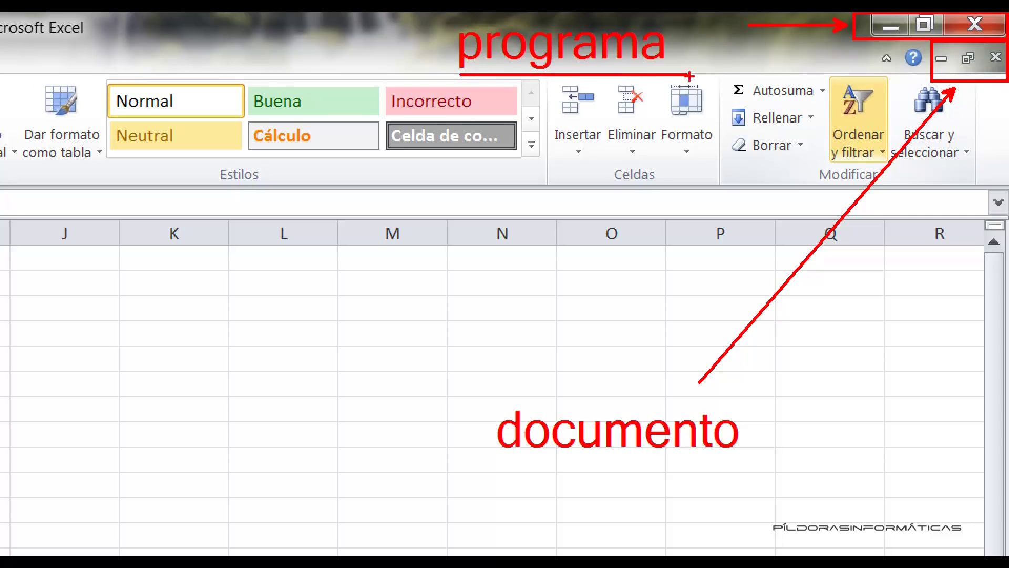
drag(997, 72, 992, 130)
mouse_move(489, 463)
mouse_down()
mouse_move(594, 472)
mouse_move(749, 464)
mouse_up()
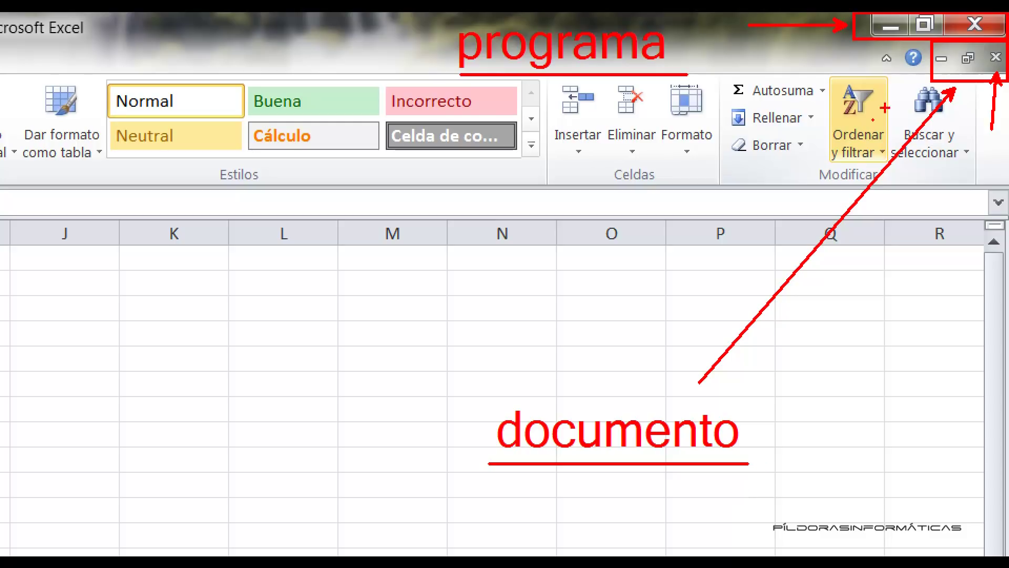
drag(927, 79, 731, 210)
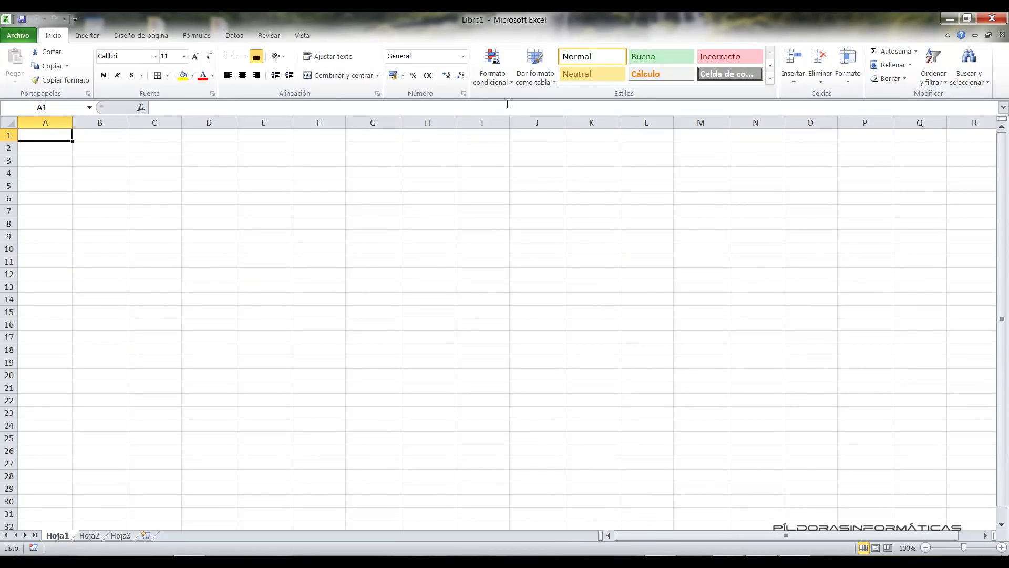
click(991, 19)
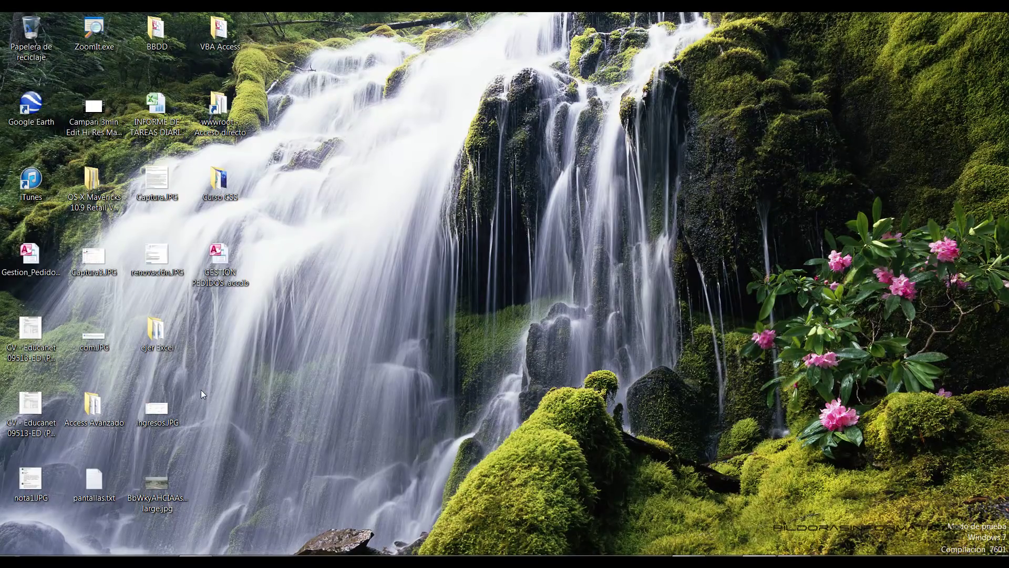
key(super)
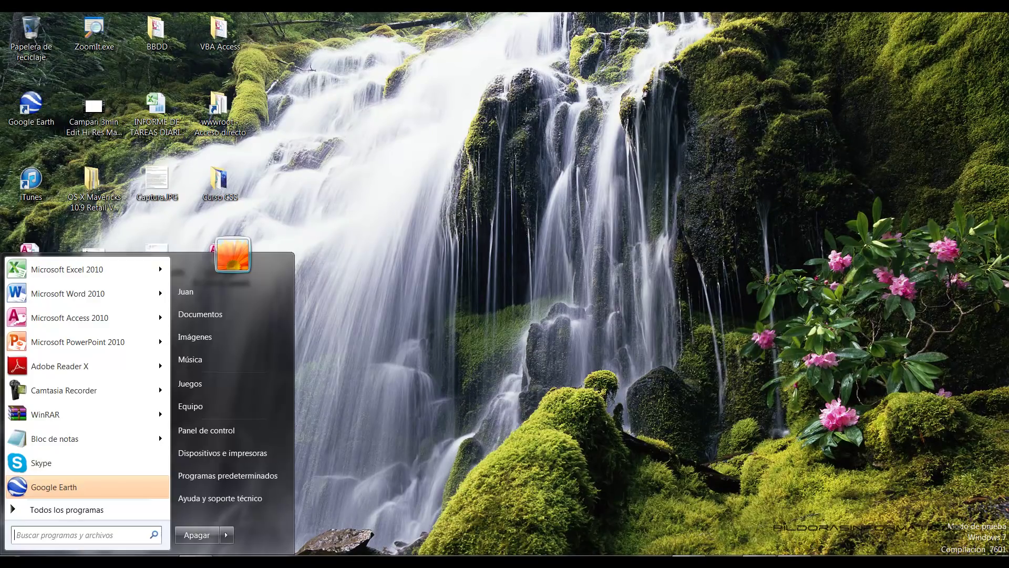
click(94, 258)
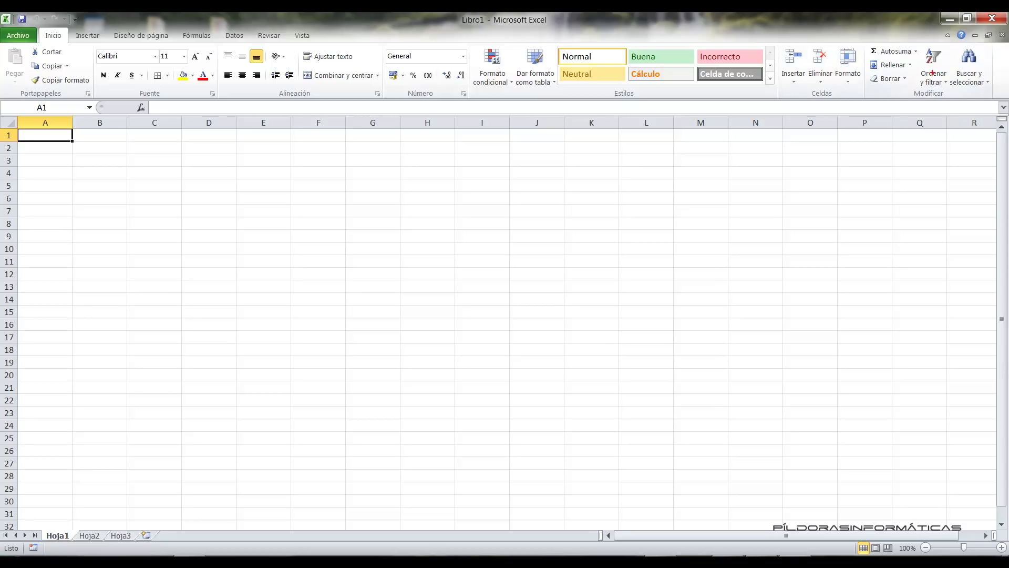
drag(940, 28, 750, 286)
key(Escape)
- Close Excel and draw two red arrows toward the bottom of the screen, then clear them
click(1004, 17)
key(ctrl+2)
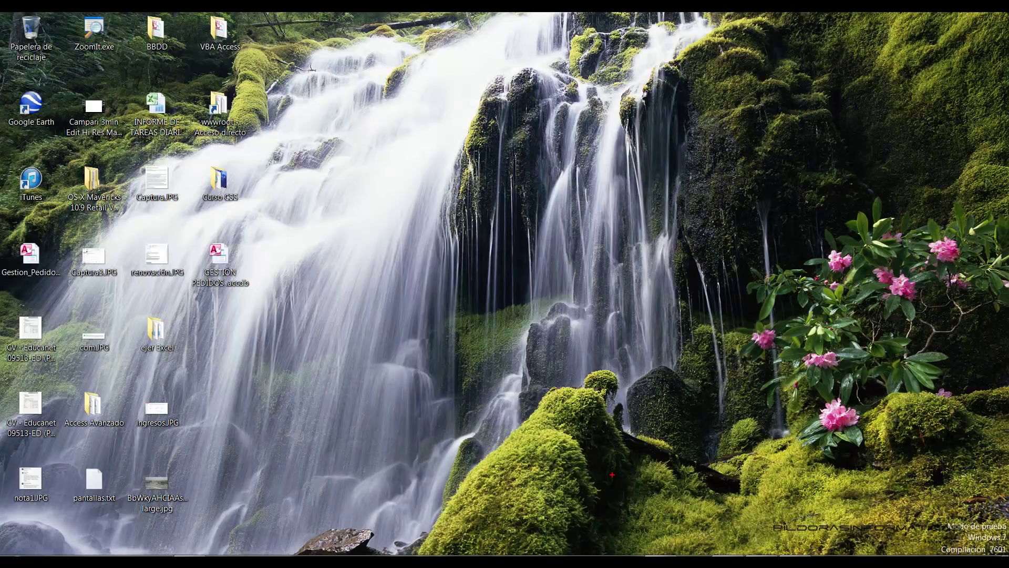
drag(671, 508, 558, 213)
drag(388, 513, 489, 322)
key(Escape)
- Create a new desktop folder named 'Curso Excel Básico'
right_click(357, 156)
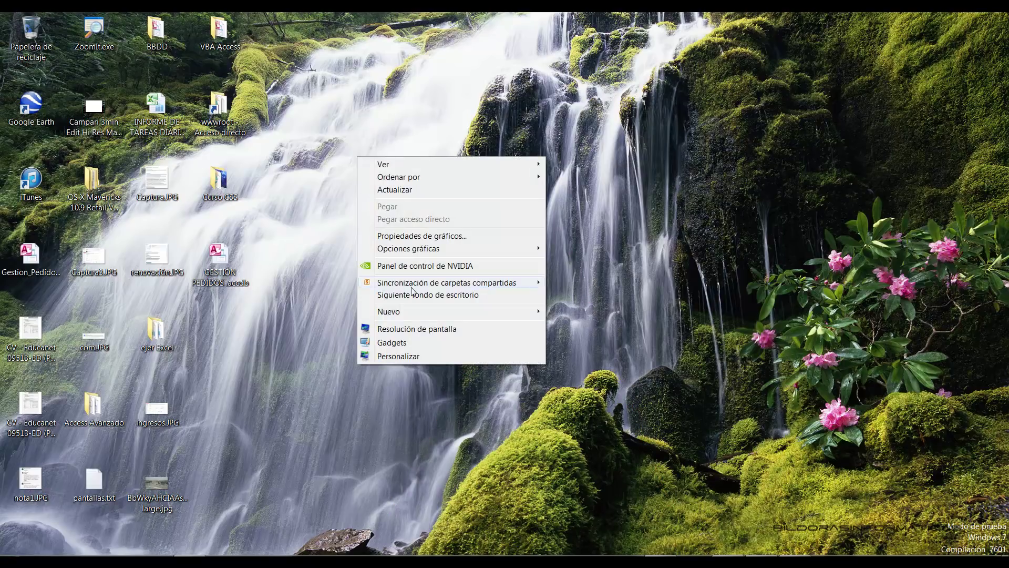
mouse_move(426, 311)
click(611, 314)
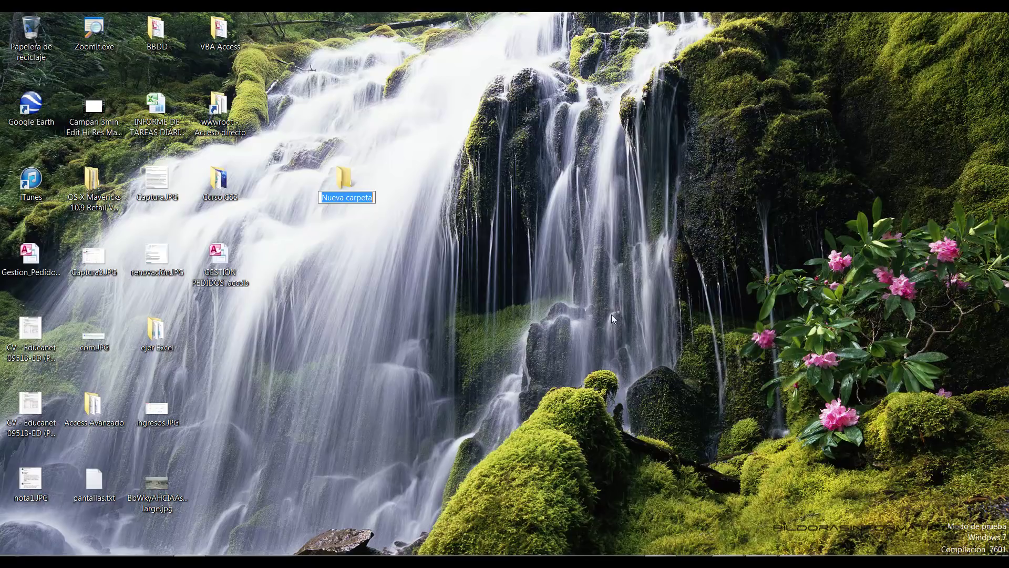
text(Curso Excel Básico)
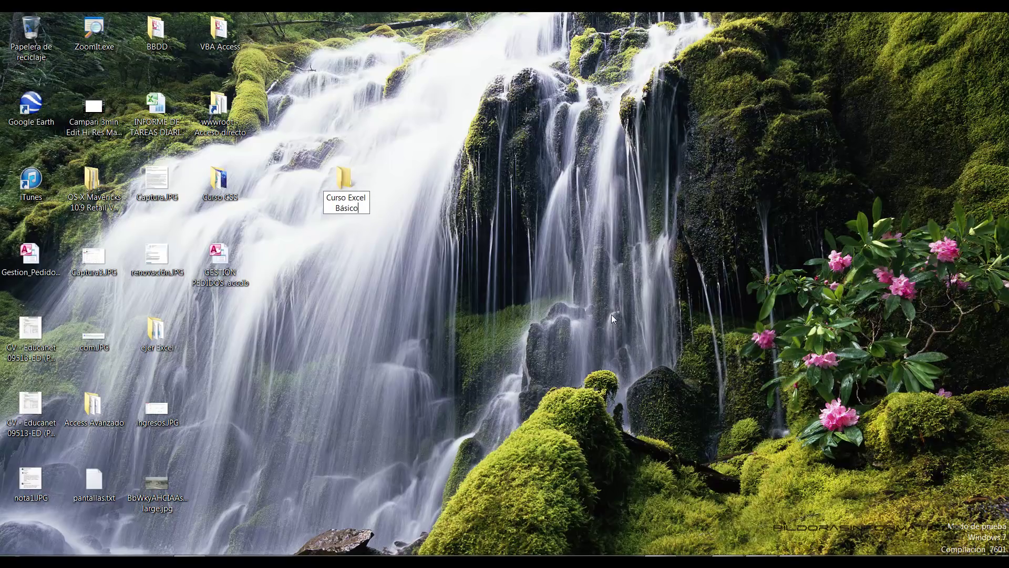
key(Return)
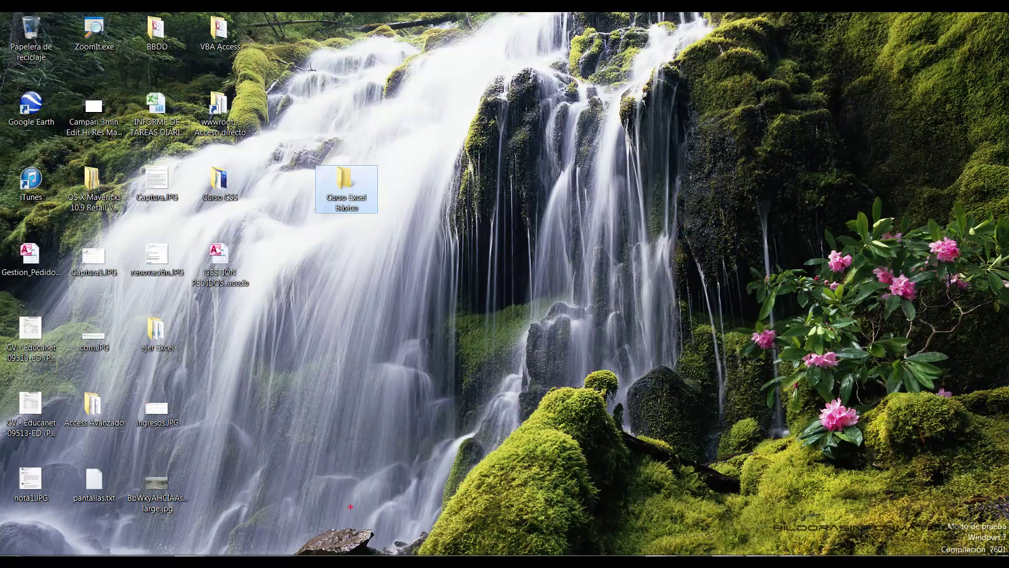
- Draw two arrows toward the screen bottom, then clear them
drag(258, 543, 318, 368)
drag(776, 537, 708, 345)
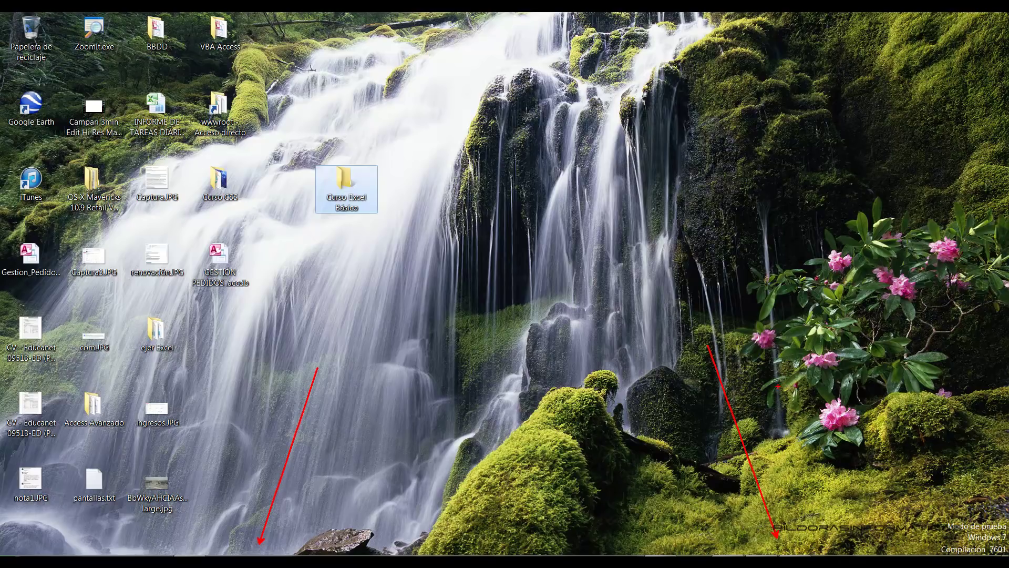
key(Escape)
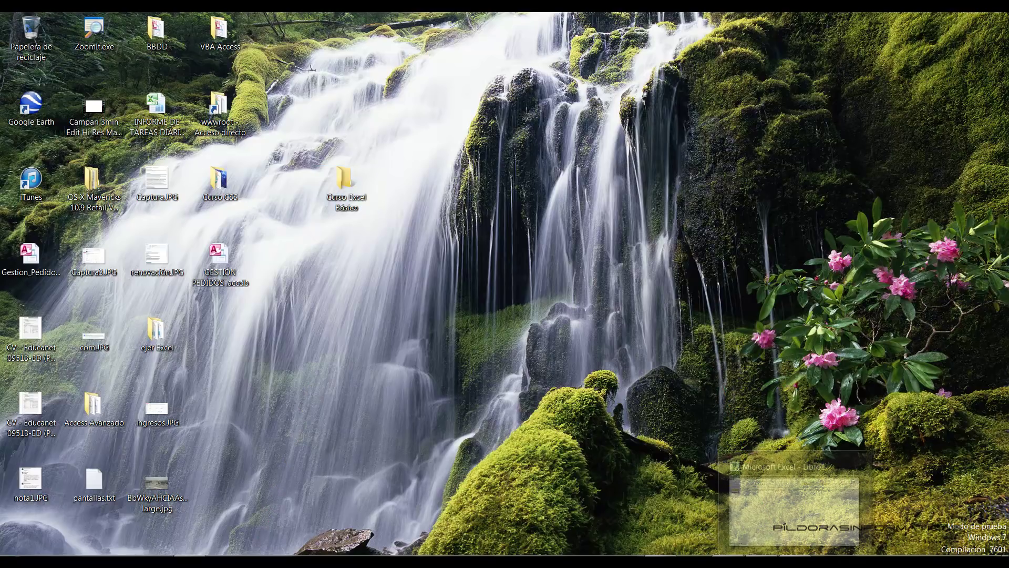
- Restore the Excel Libro1 workbook from the taskbar and clear a quick annotation
click(805, 455)
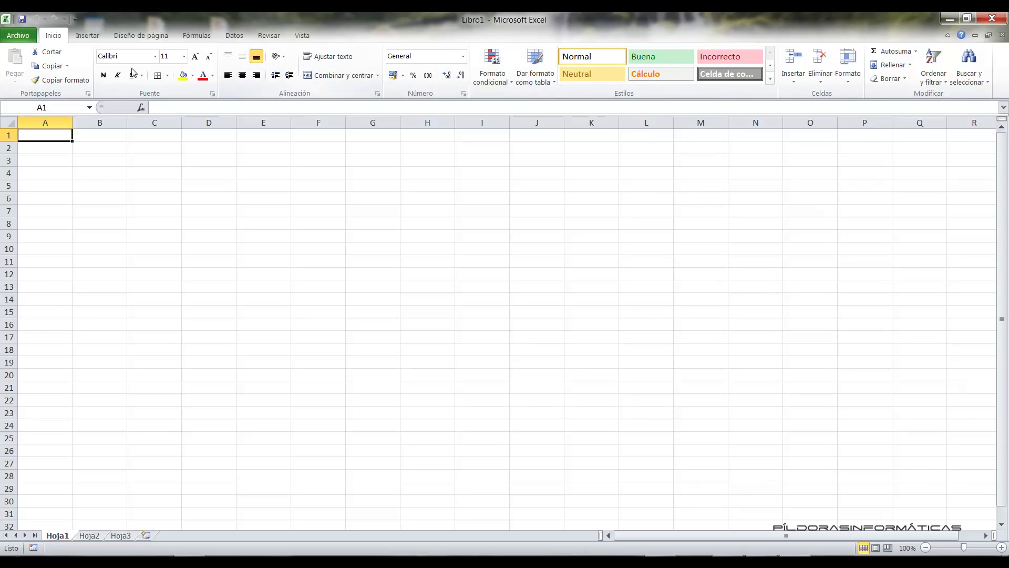
drag(39, 47, 218, 265)
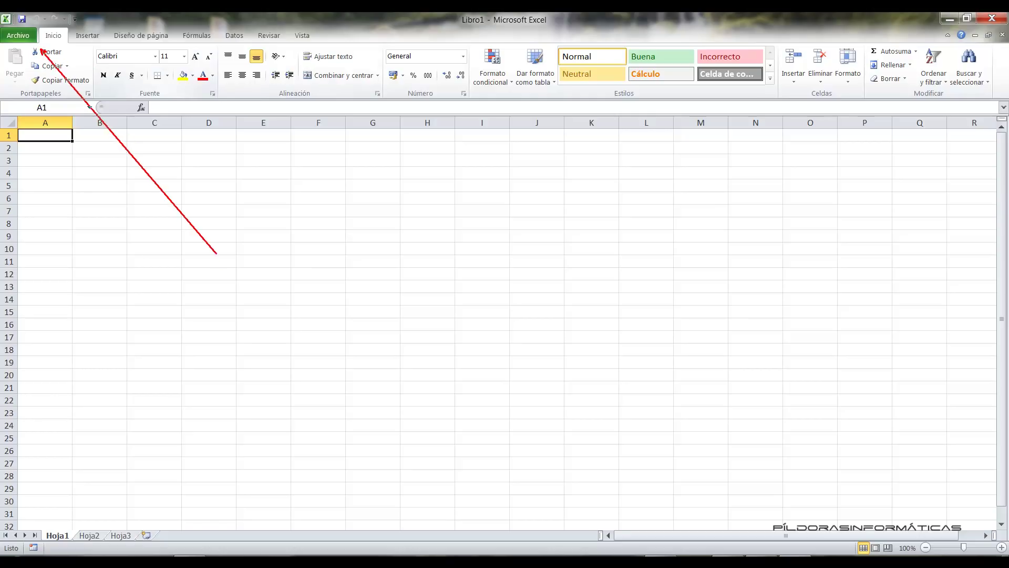
key(Escape)
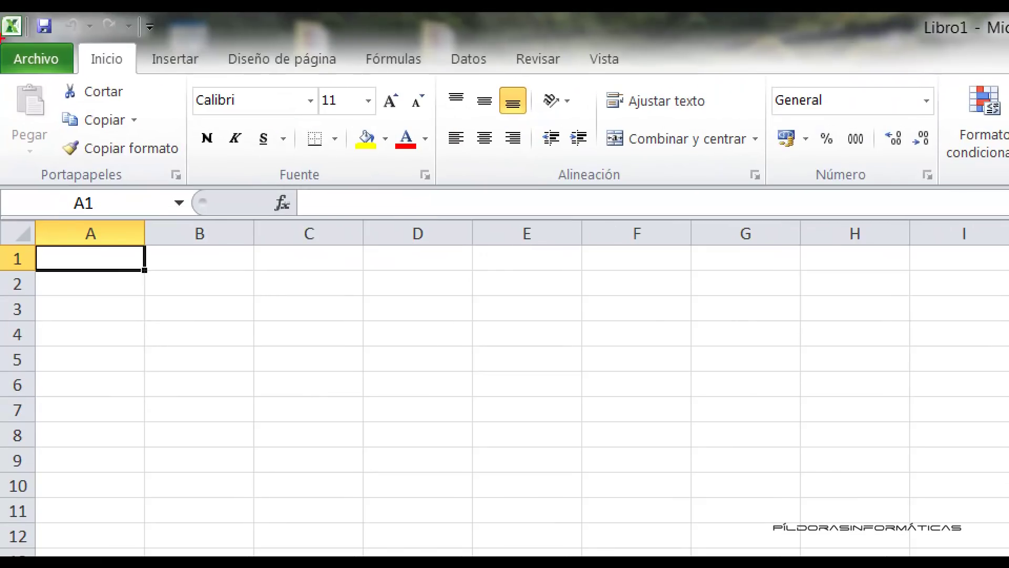
- Highlight the Archivo and Inicio tabs in red, then open the Archivo view
drag(1, 39, 77, 75)
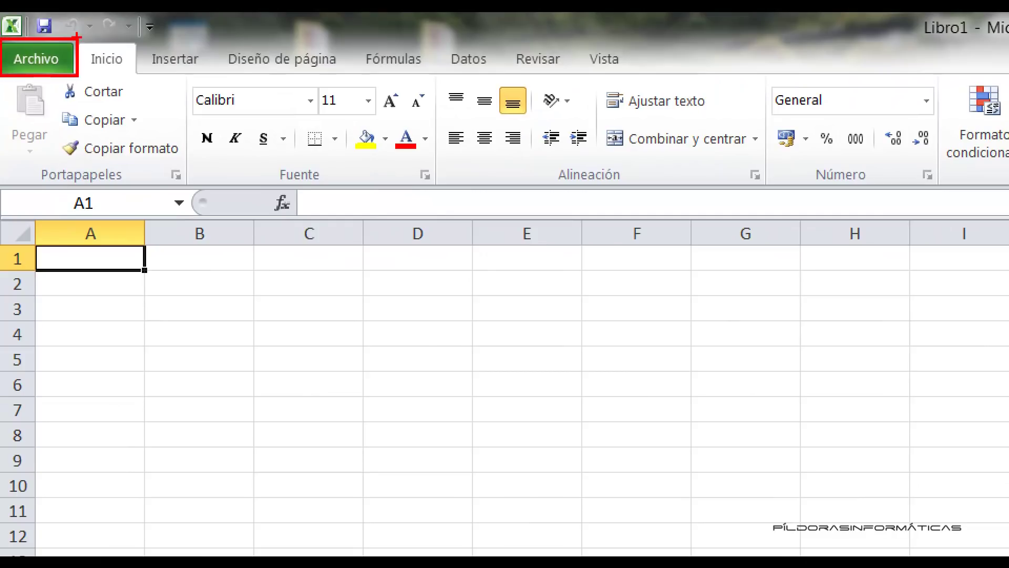
drag(77, 39, 122, 75)
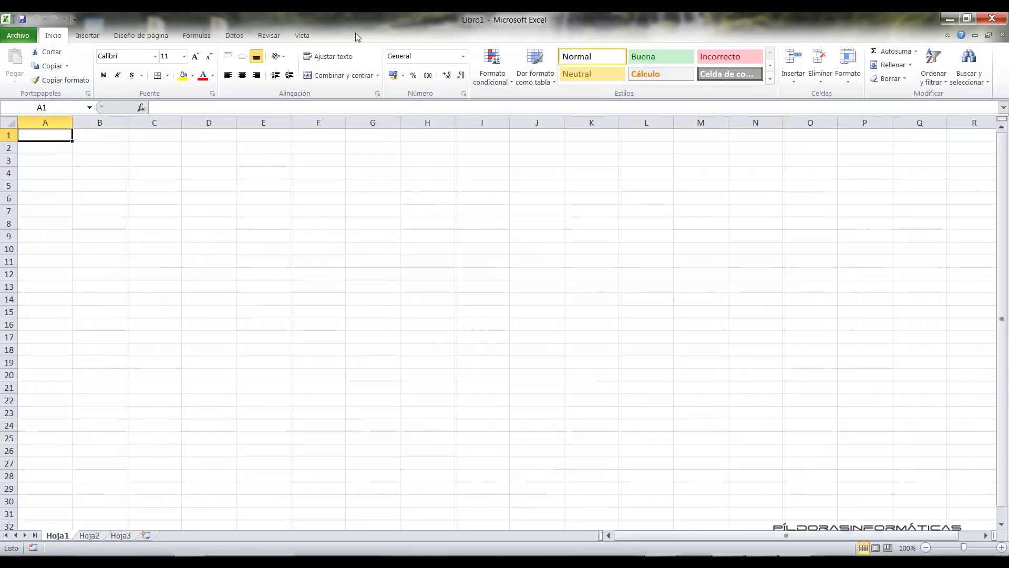
click(23, 36)
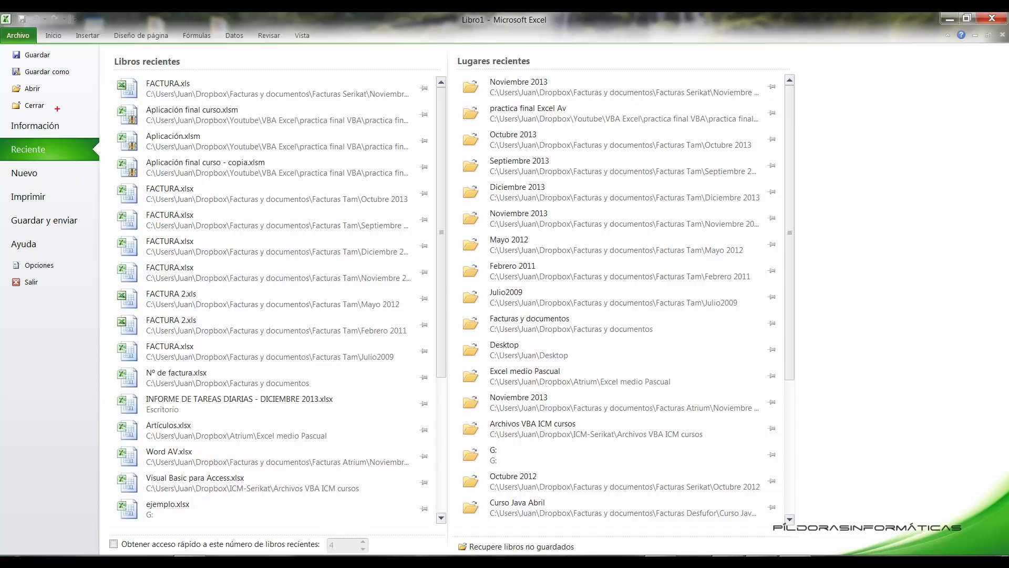
drag(1, 132, 93, 163)
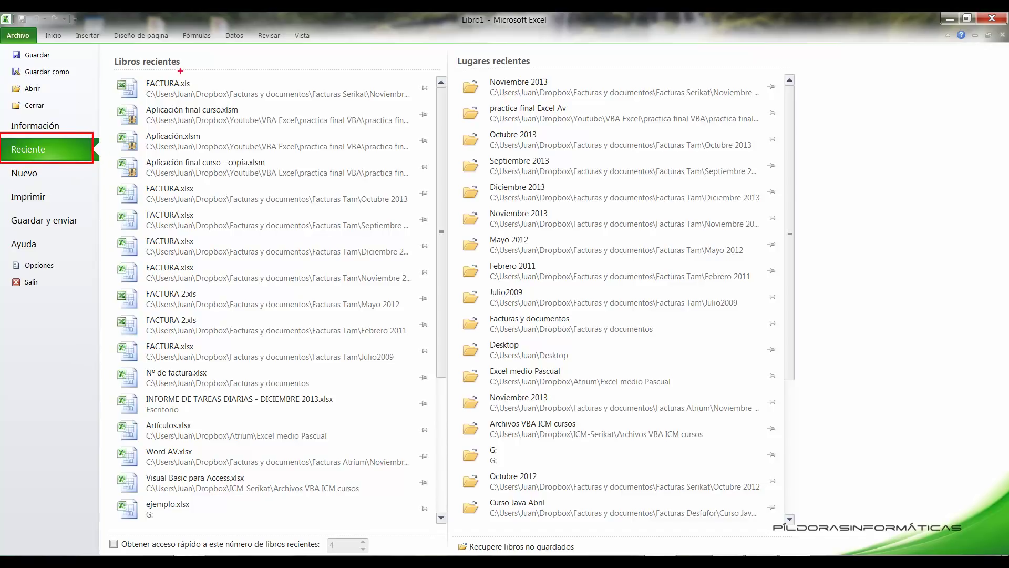
drag(115, 72, 420, 532)
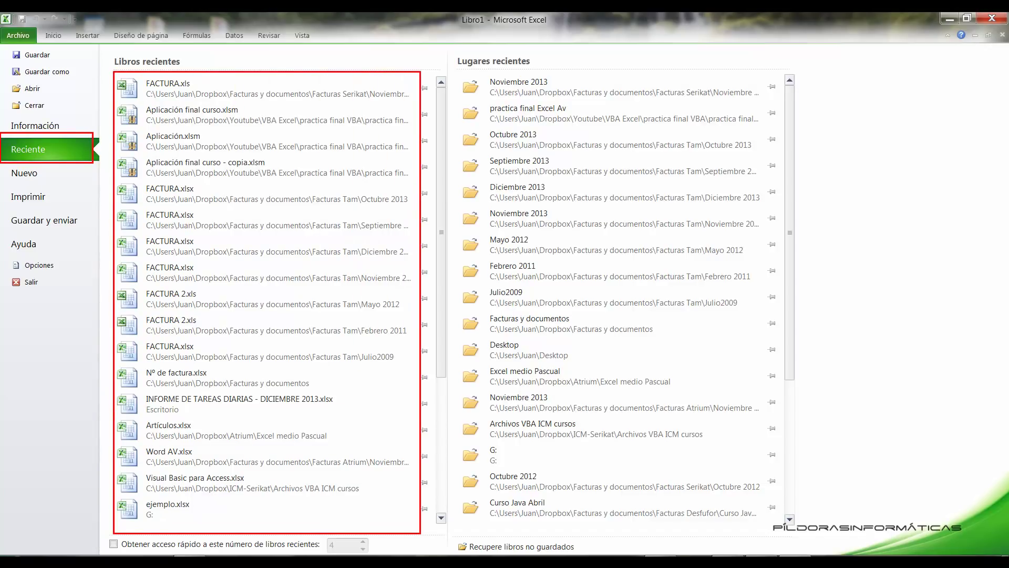
drag(459, 60, 802, 526)
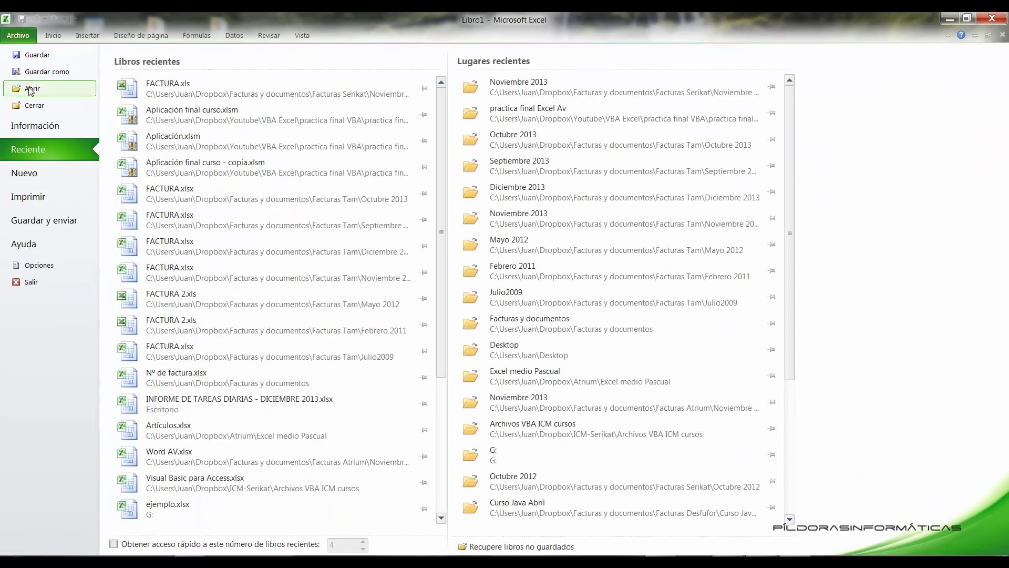
- In Guardar como, browse to Escritorio and select the Curso Excel Básico folder
click(46, 71)
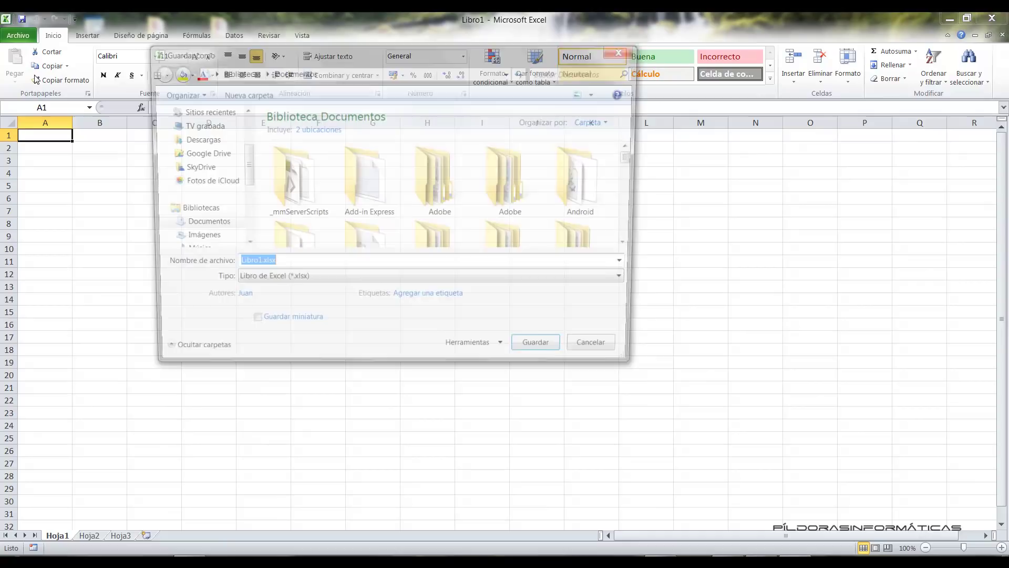
drag(292, 48, 311, 48)
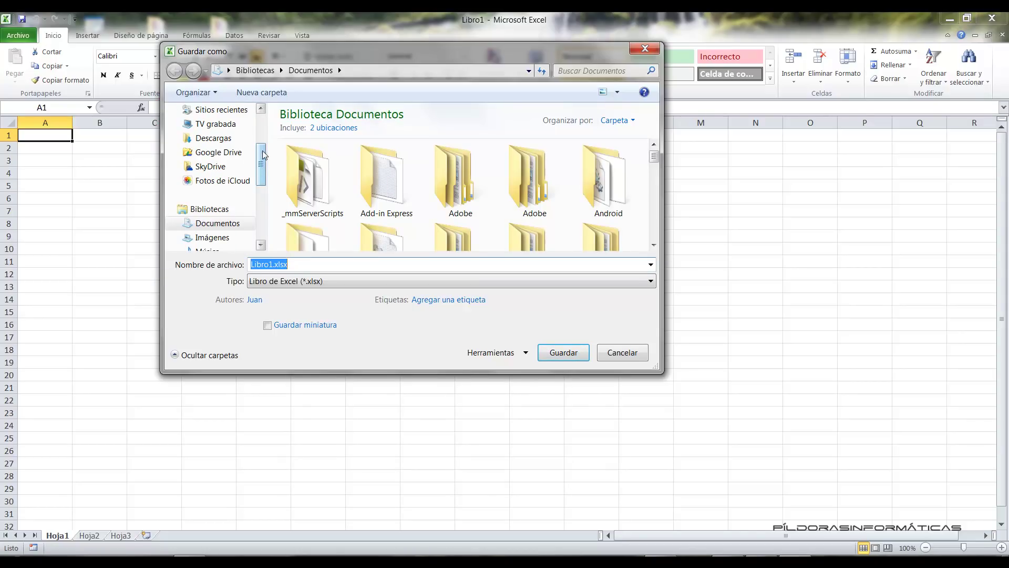
drag(261, 158, 270, 122)
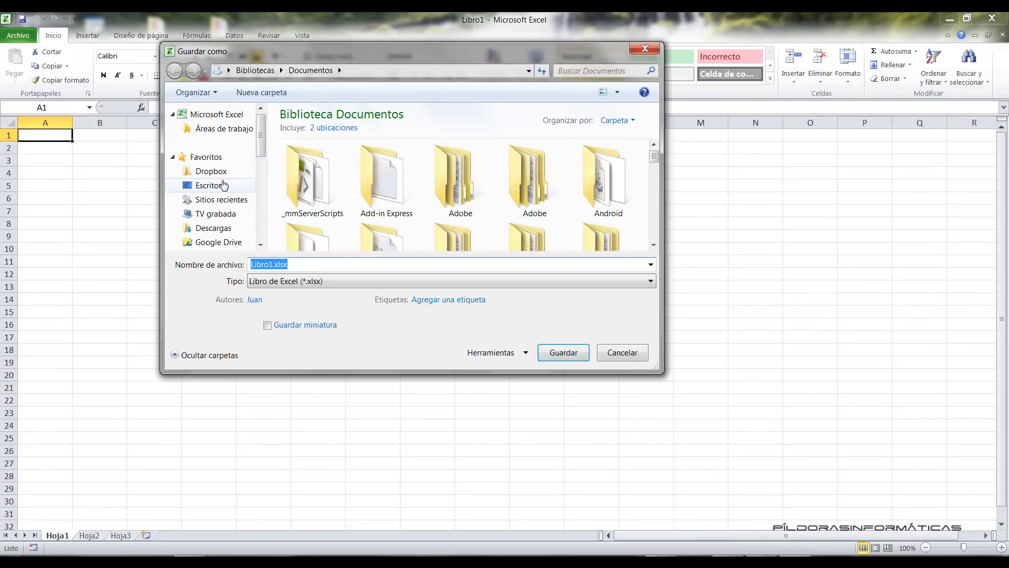
click(230, 186)
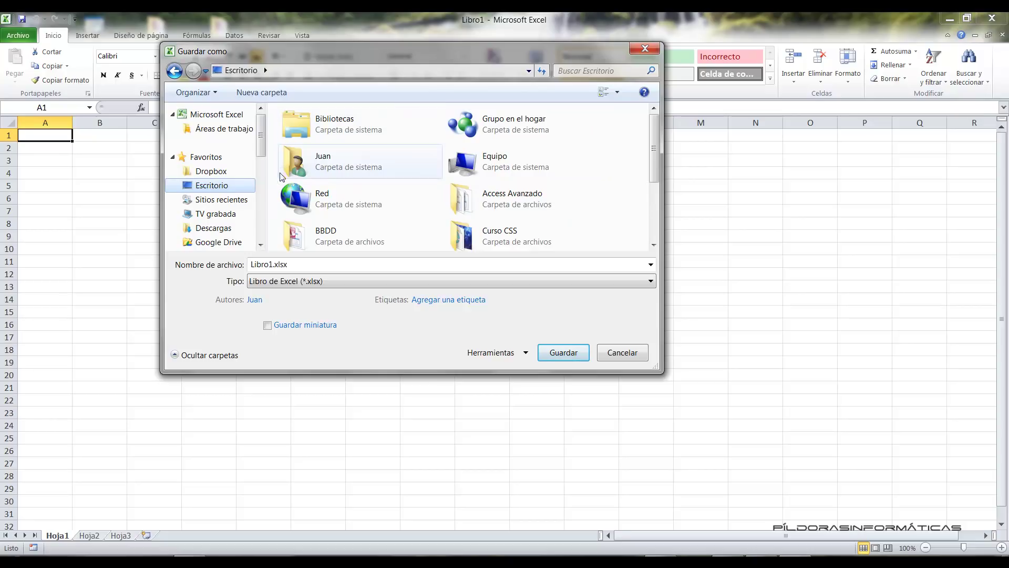
scroll(657, 140, down, 1)
drag(657, 135, 653, 197)
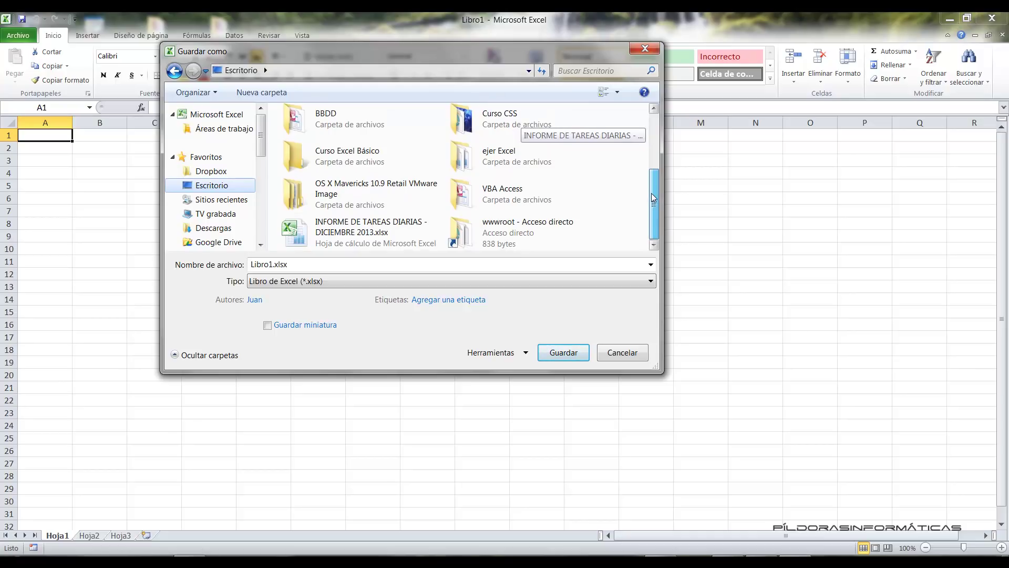
click(367, 161)
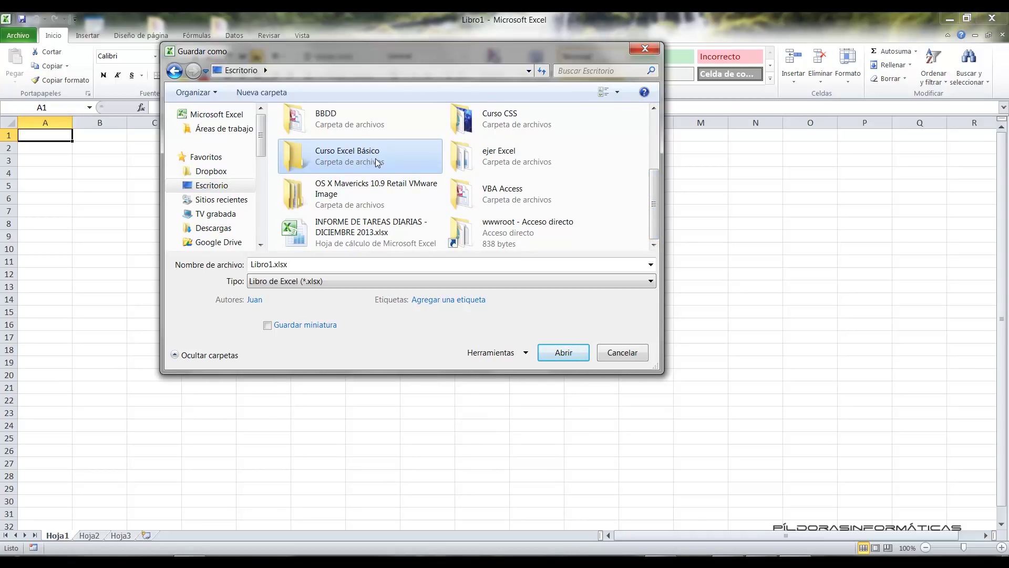
- Enter the Curso Excel Básico folder and select the proposed file name Libro1.xlsx
double_click(377, 162)
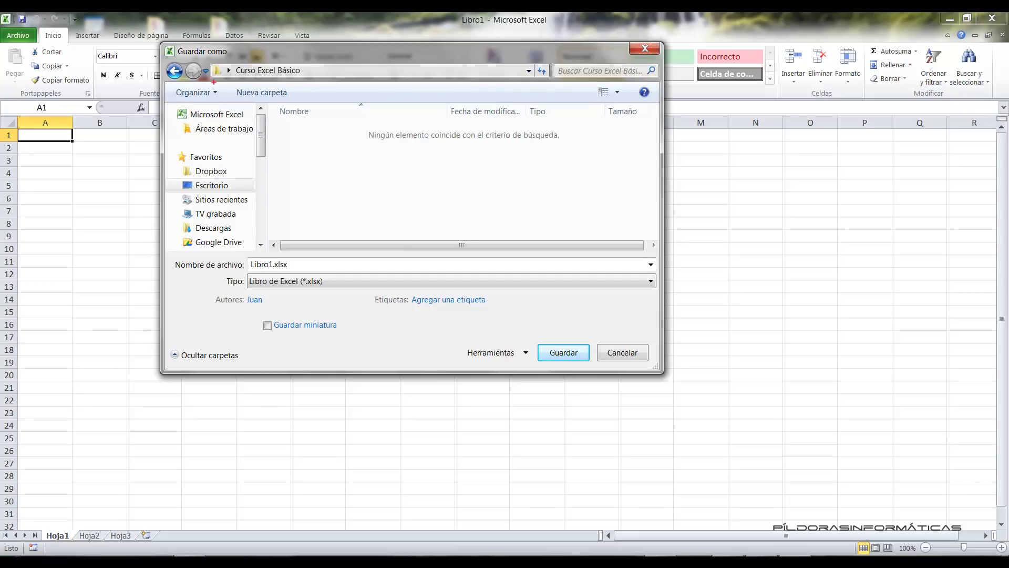
mouse_move(228, 81)
mouse_down()
mouse_move(313, 82)
mouse_move(368, 288)
mouse_up()
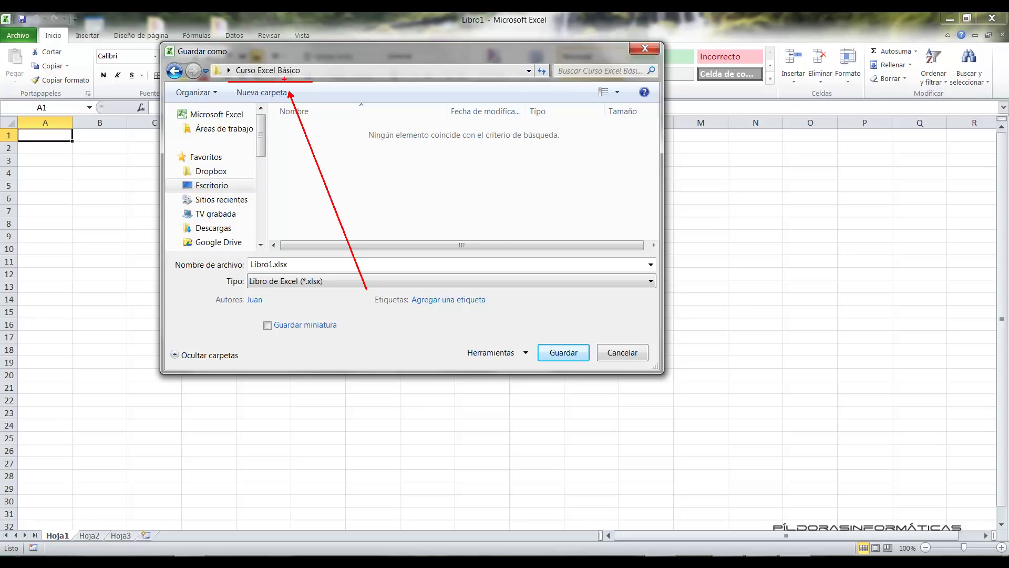
key(Escape)
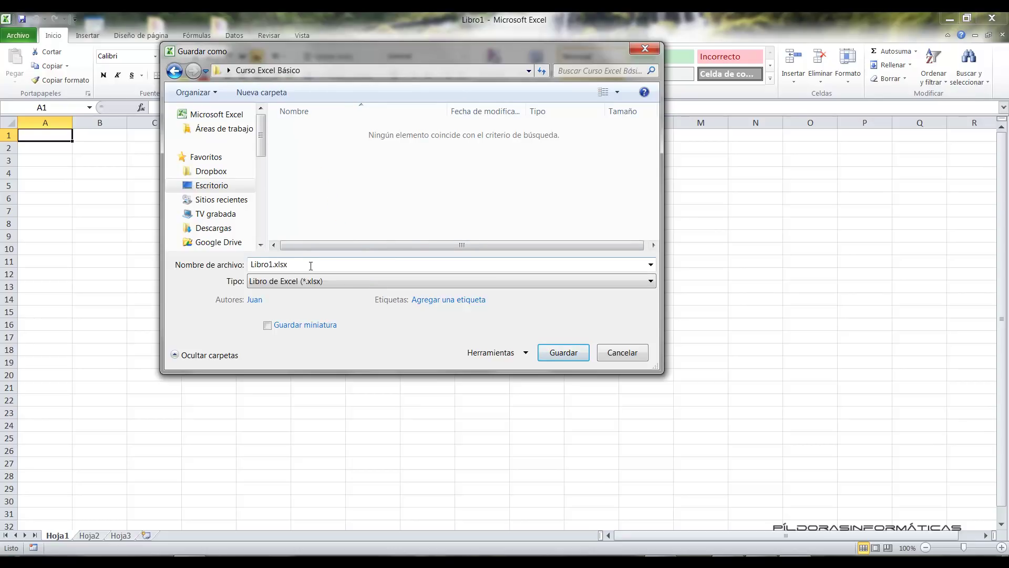
double_click(297, 267)
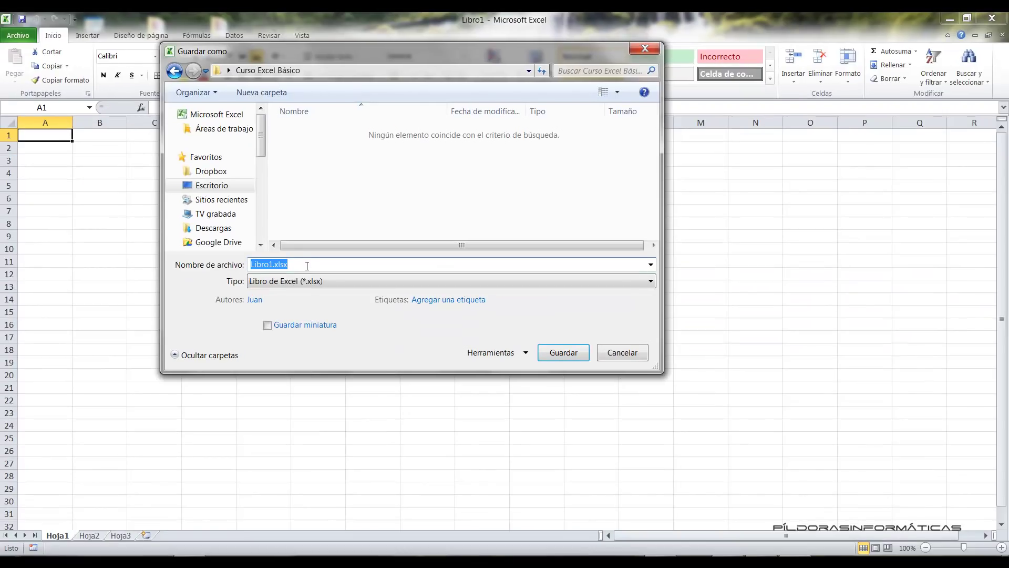
- Delete the default file name Libro1.xlsx
click(314, 265)
double_click(314, 265)
key(Delete)
- Try the @, ? and ' characters, remove them, and enter 'Primer libro'
text(@)
key(BackSpace)
text(?)
key(BackSpace)
text(')
key(BackSpace)
text(Primer libro)
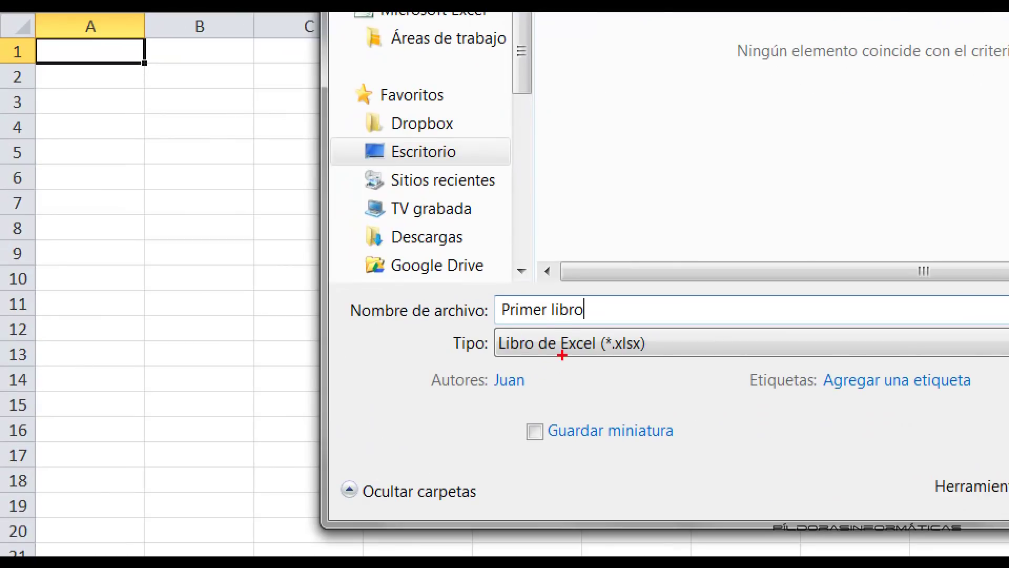
drag(550, 326, 508, 419)
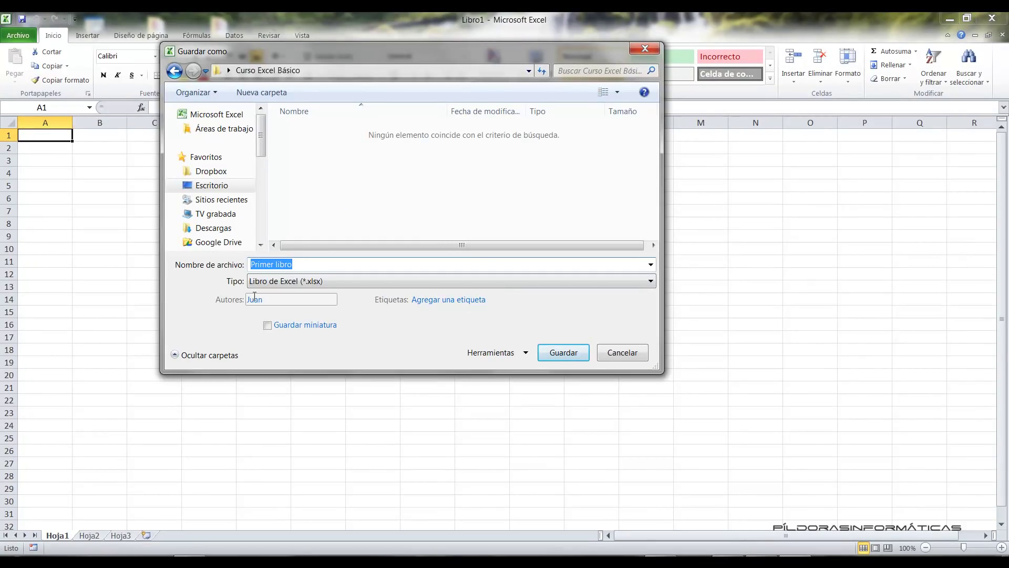
drag(220, 273, 657, 295)
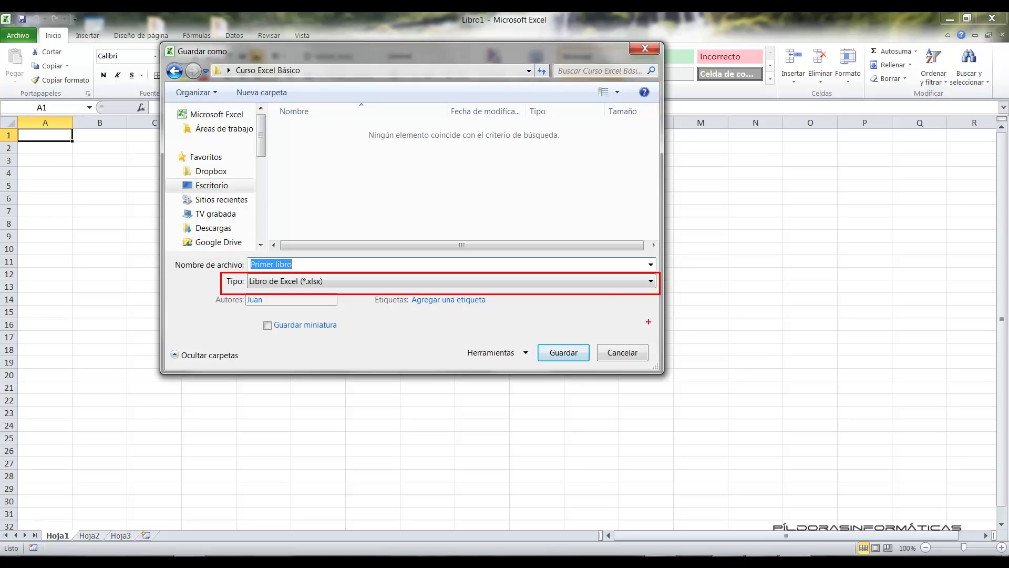
drag(322, 288, 382, 368)
key(Escape)
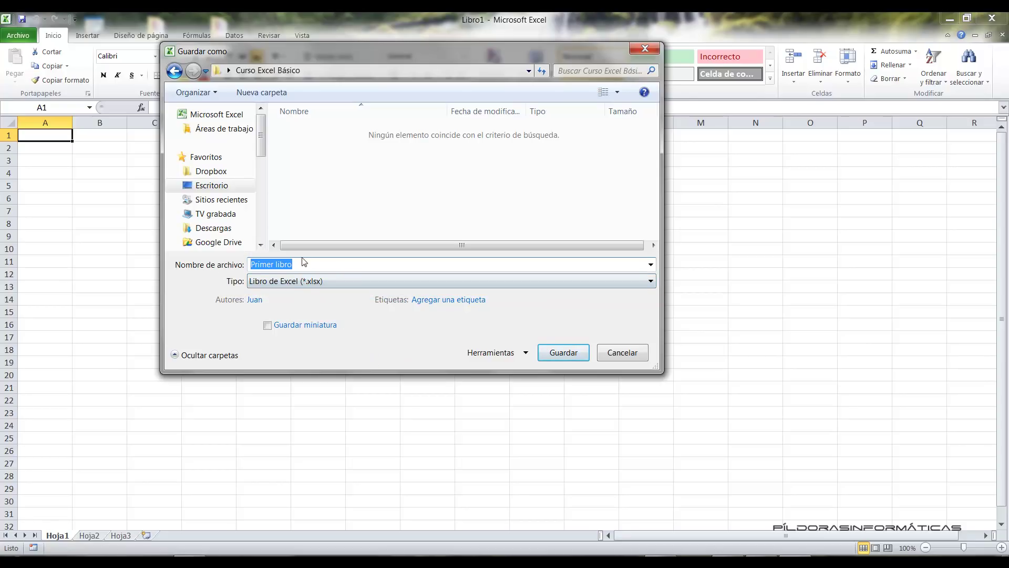
key(ctrl+2)
drag(277, 77, 390, 291)
key(Escape)
- Save the workbook as Primer libro.xlsx in Curso Excel Básico, then exit Excel
click(563, 353)
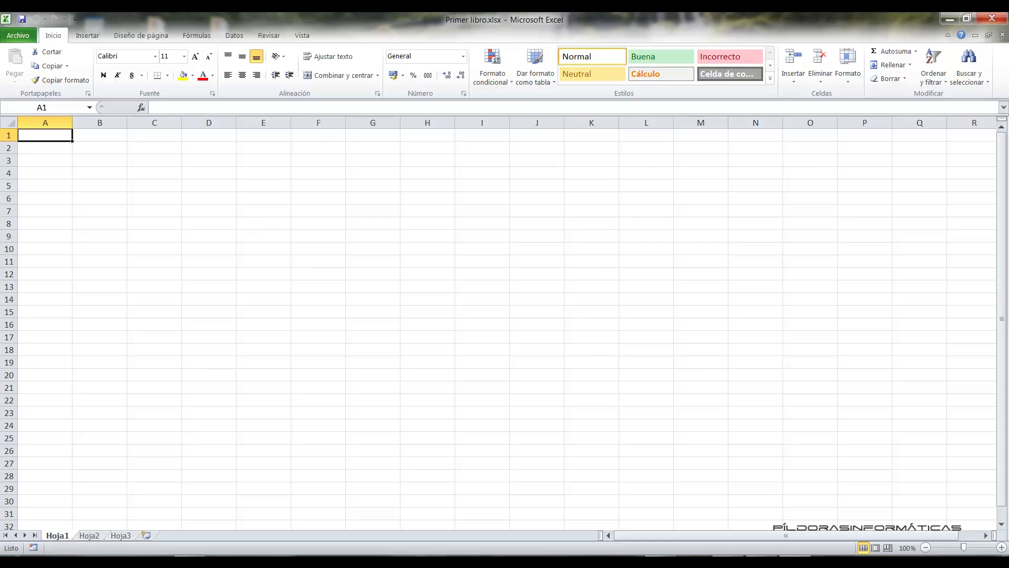
click(1004, 18)
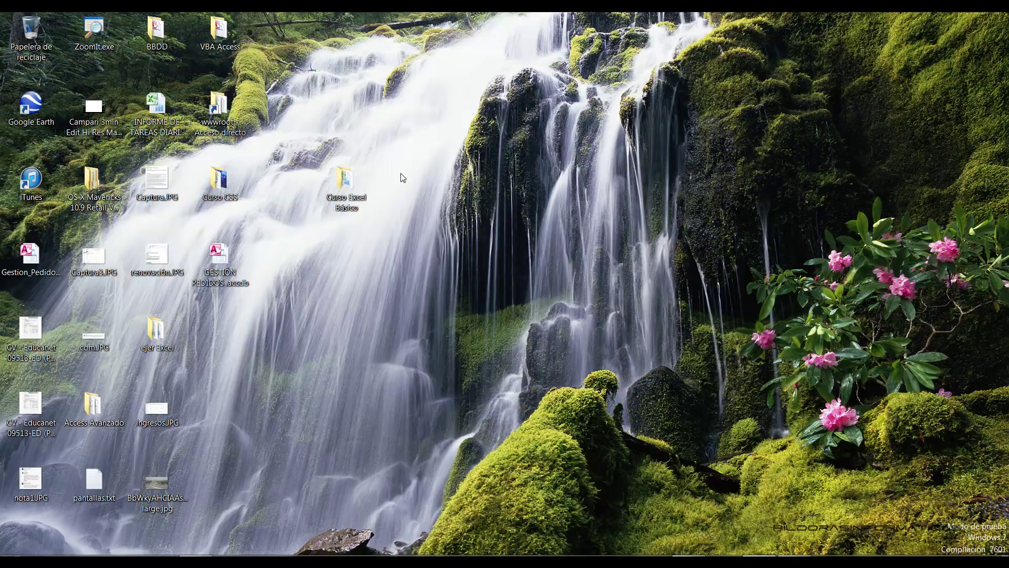
- Open the Curso Excel Básico desktop folder and select the 9 KB Primer libro.xlsx file
double_click(362, 208)
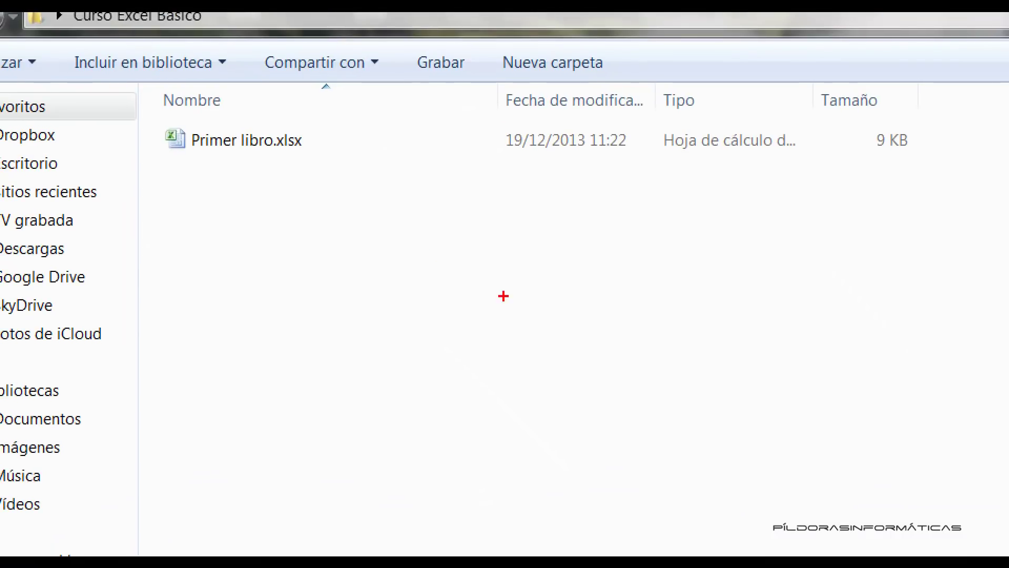
drag(299, 158, 348, 297)
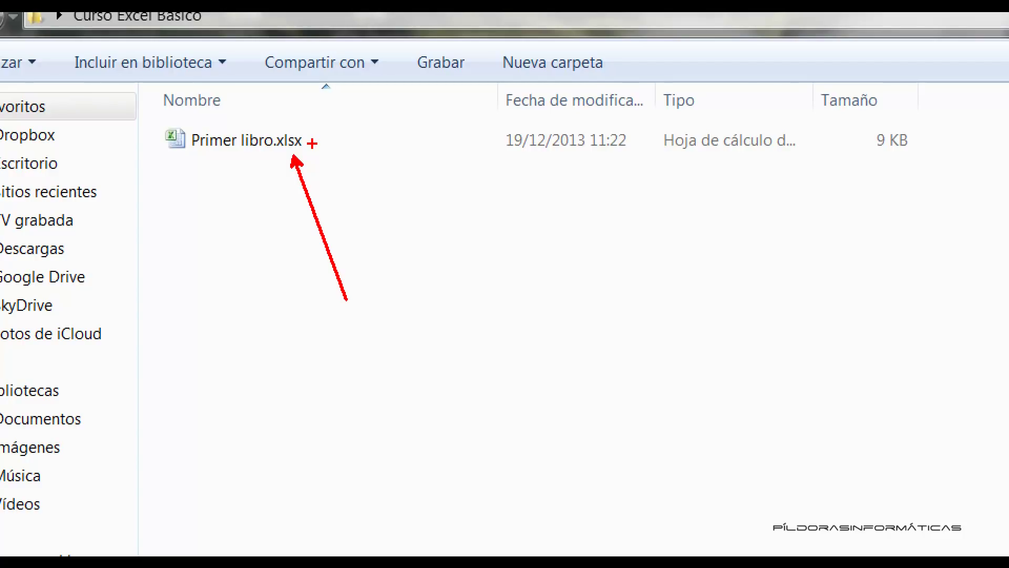
drag(312, 143, 608, 303)
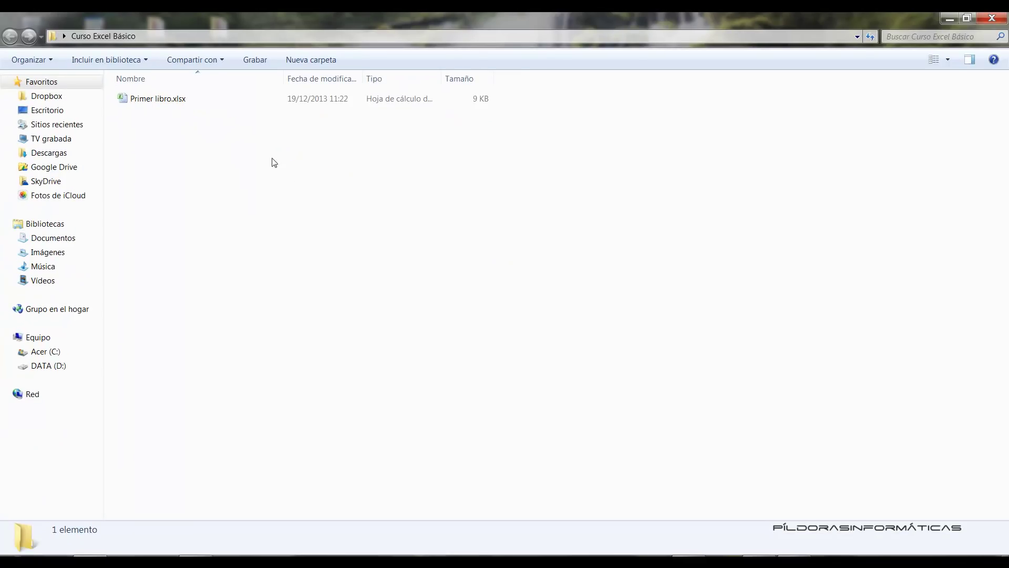
click(181, 101)
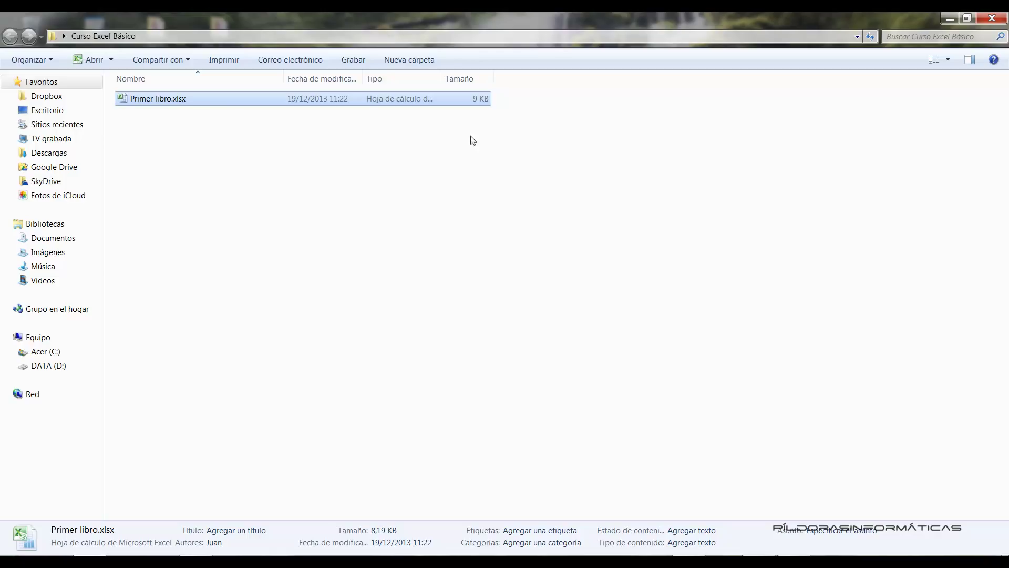
click(949, 61)
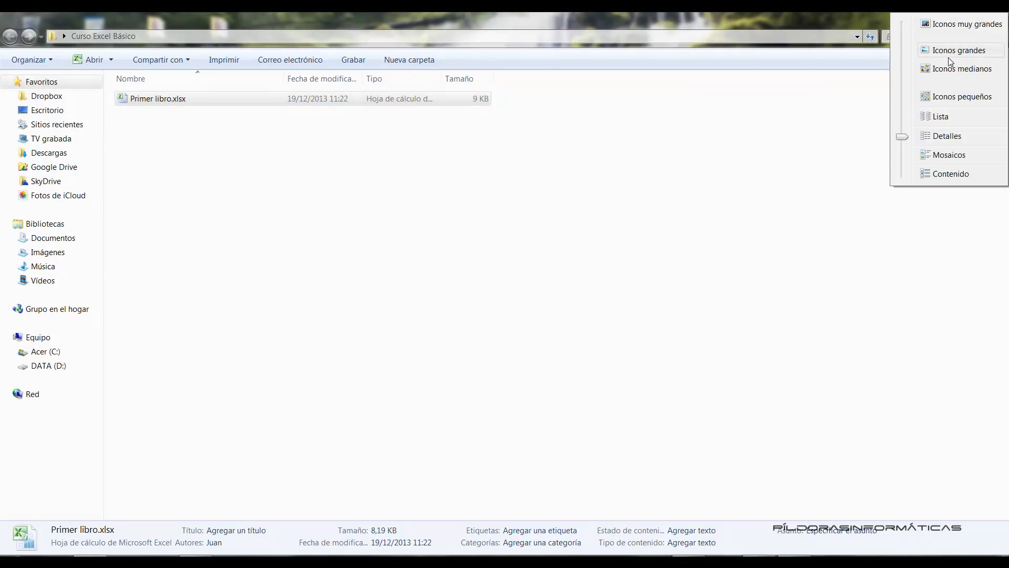
click(949, 68)
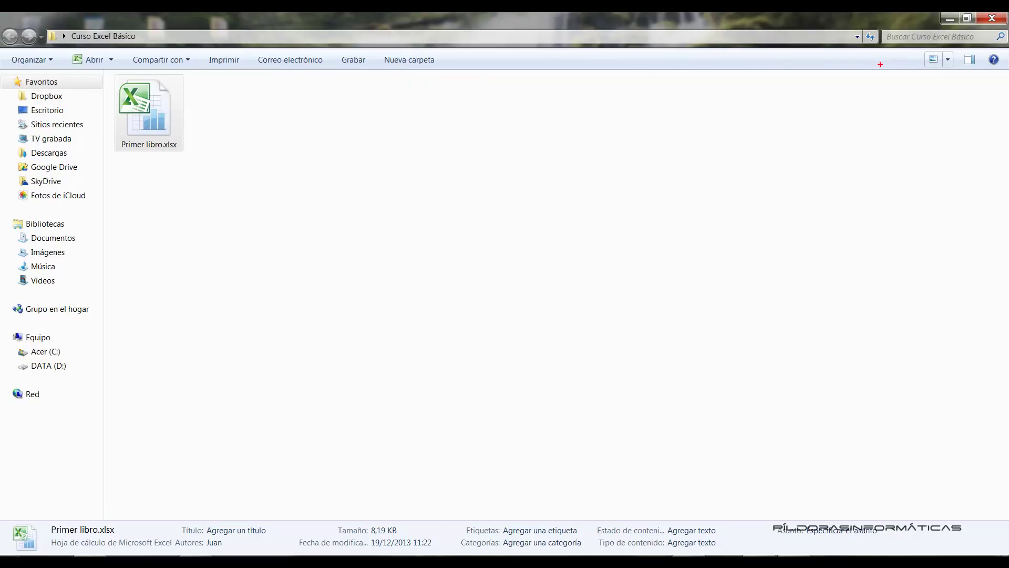
mouse_move(915, 48)
mouse_down()
mouse_move(963, 72)
mouse_move(888, 145)
mouse_up()
drag(947, 80, 989, 161)
key(Escape)
click(948, 60)
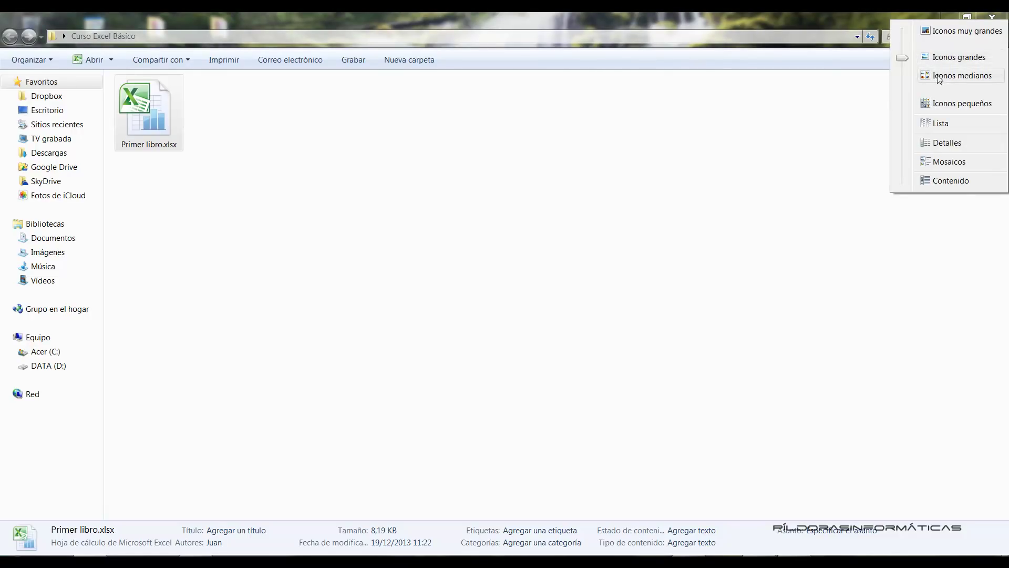
click(941, 77)
click(948, 59)
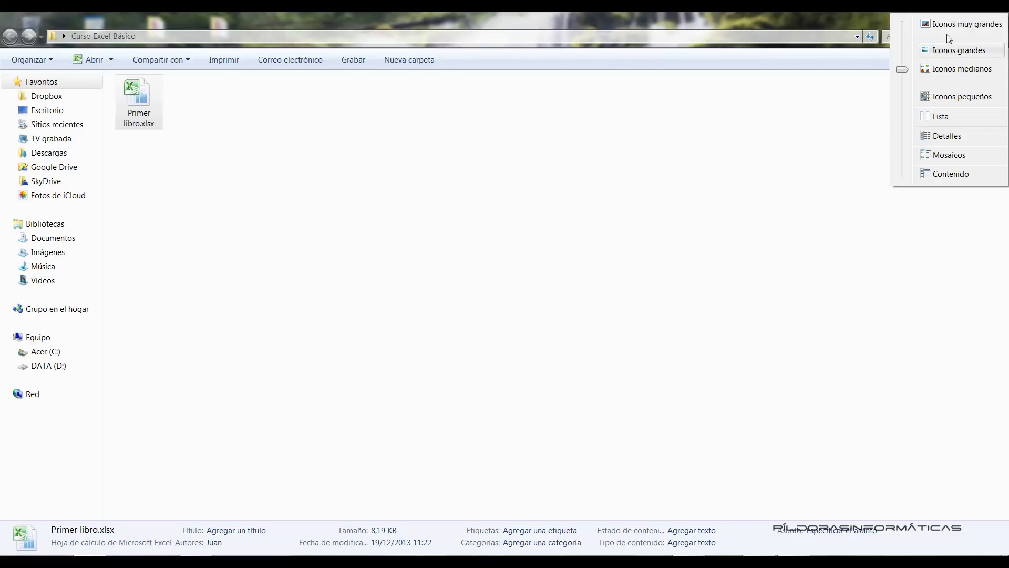
click(949, 25)
click(948, 59)
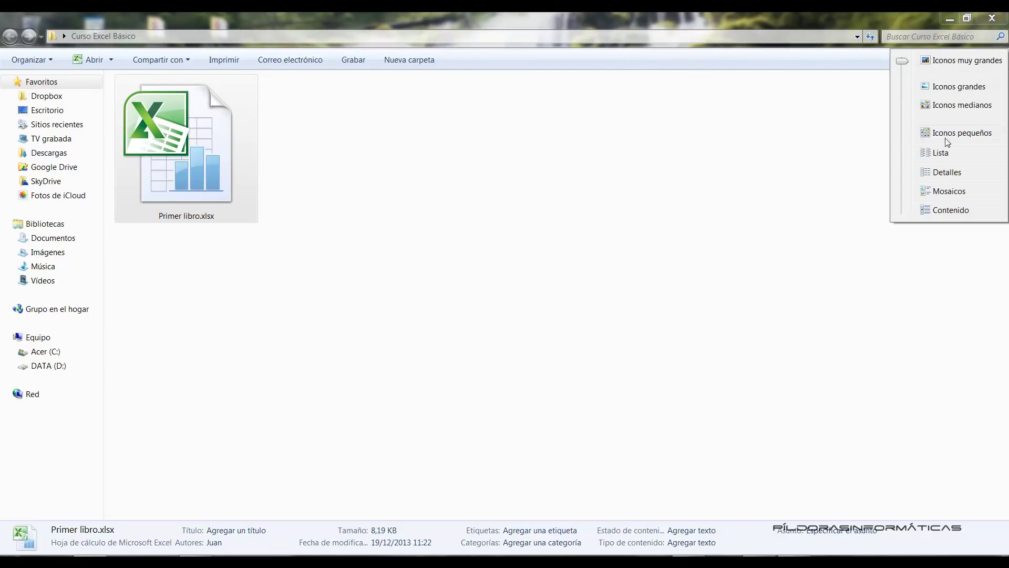
click(948, 130)
click(947, 61)
click(944, 141)
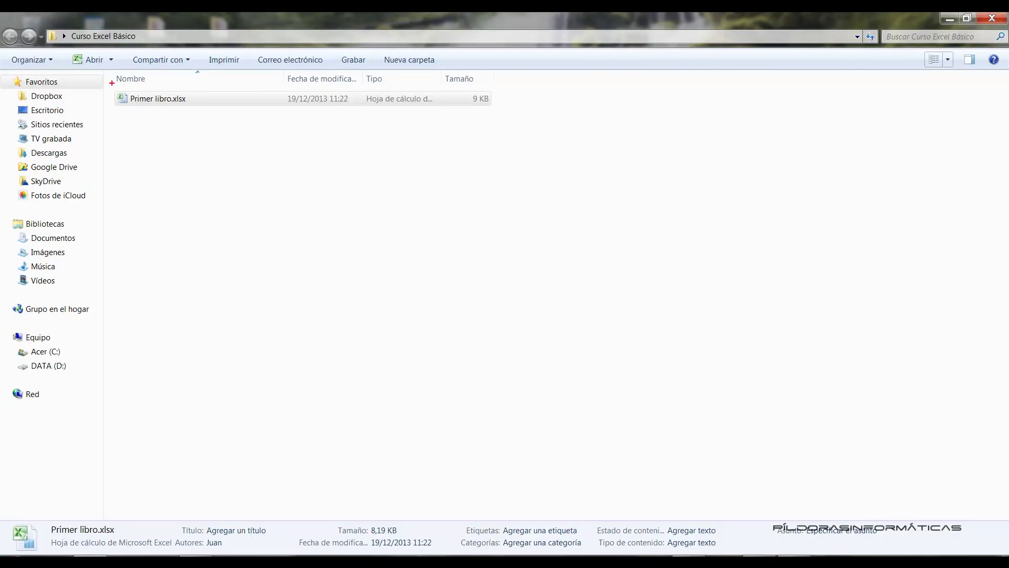
drag(185, 108, 211, 180)
drag(284, 109, 494, 108)
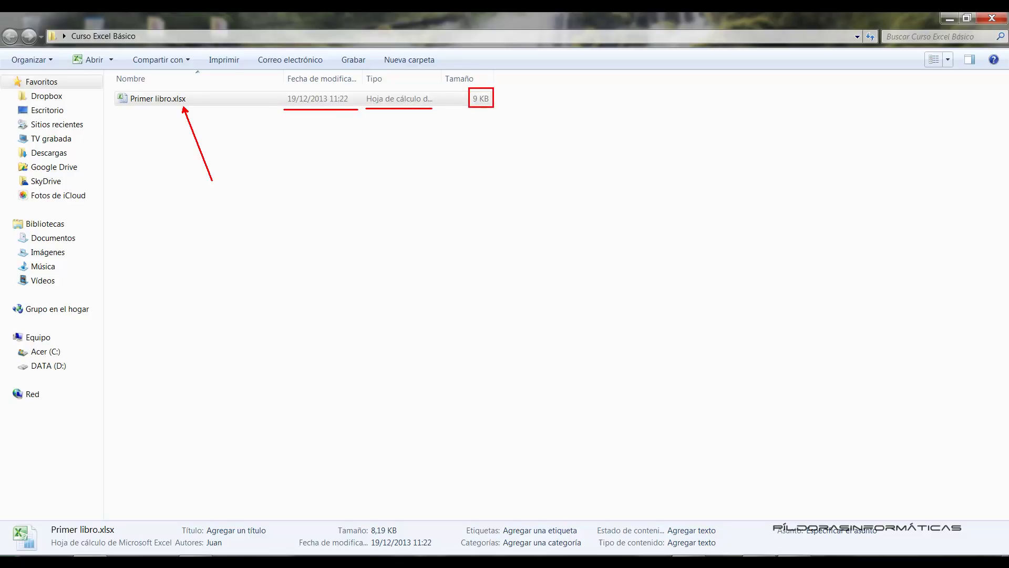
key(Escape)
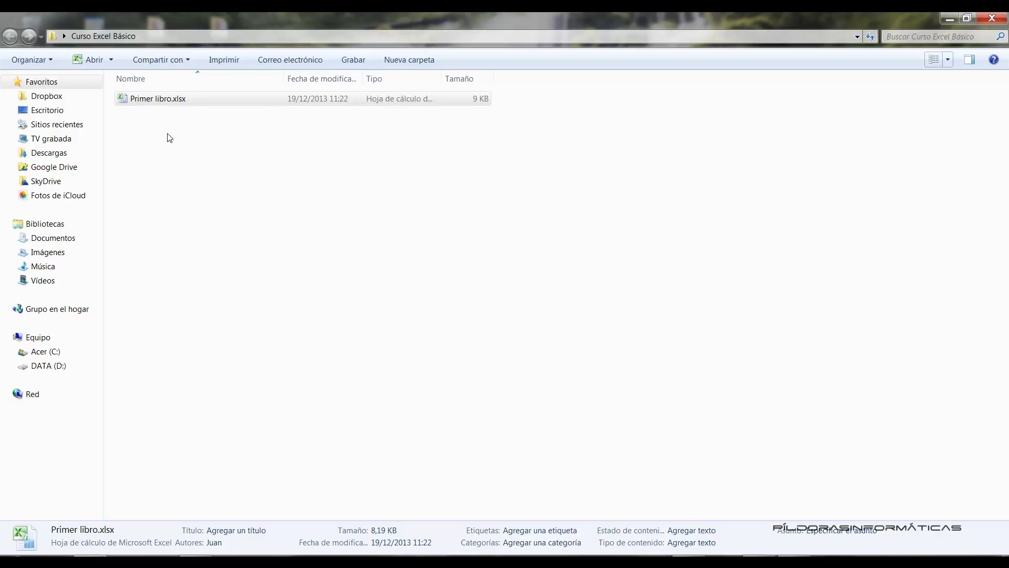
click(200, 101)
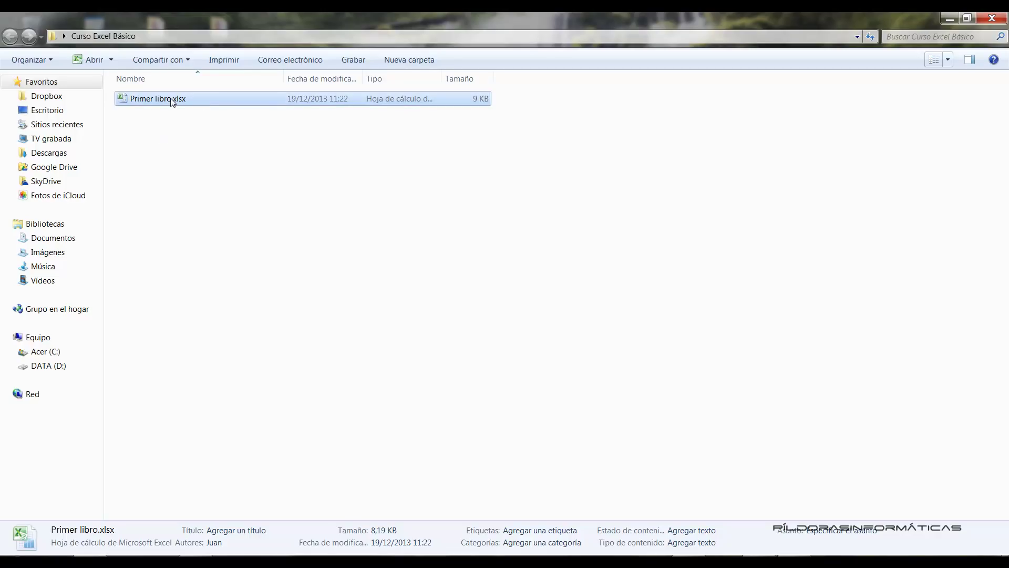
click(231, 201)
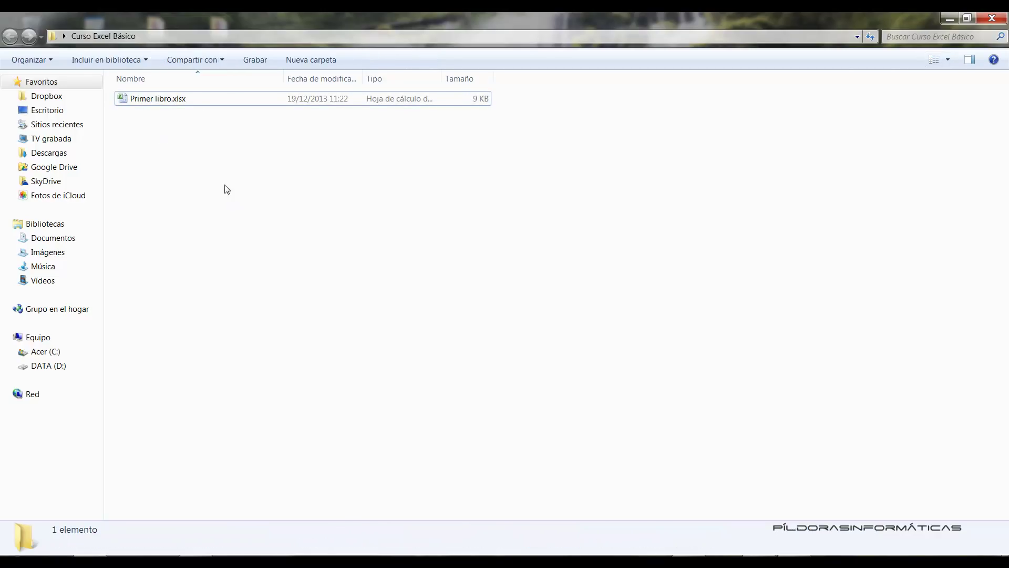
- Open Primer libro.xlsx in Excel 2010 from the Curso Excel Básico folder window
double_click(151, 99)
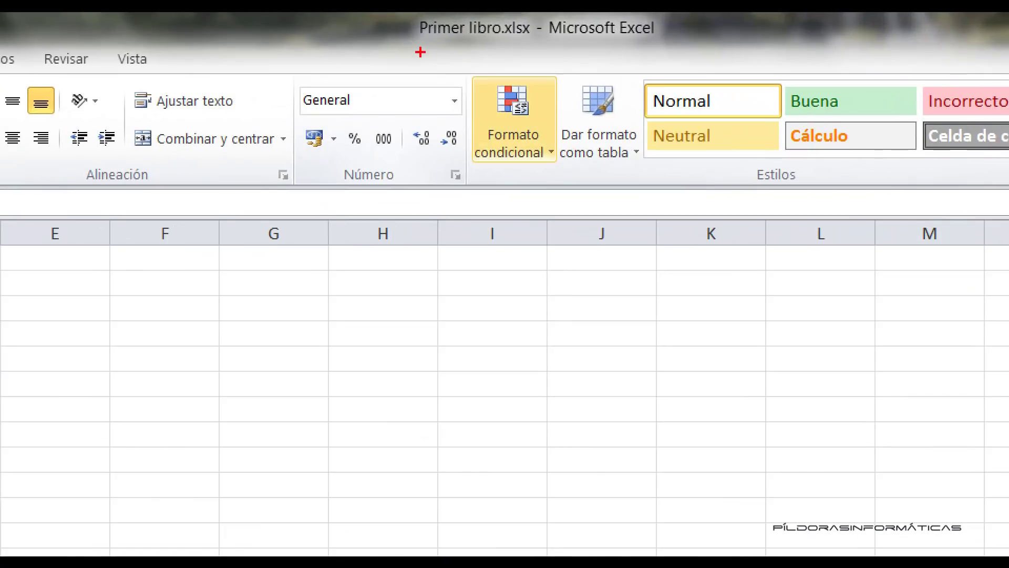
drag(415, 49, 526, 48)
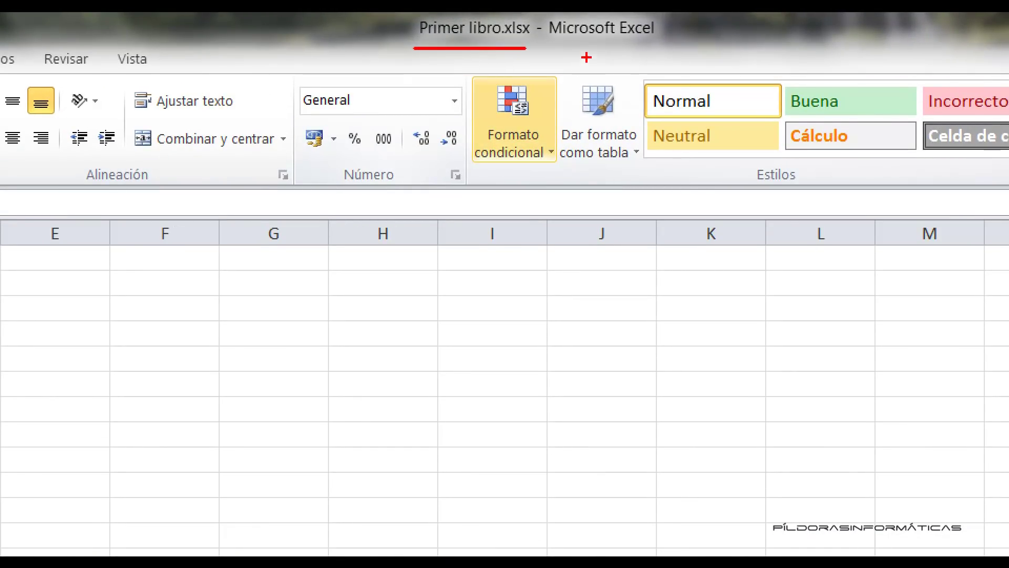
drag(592, 47, 510, 303)
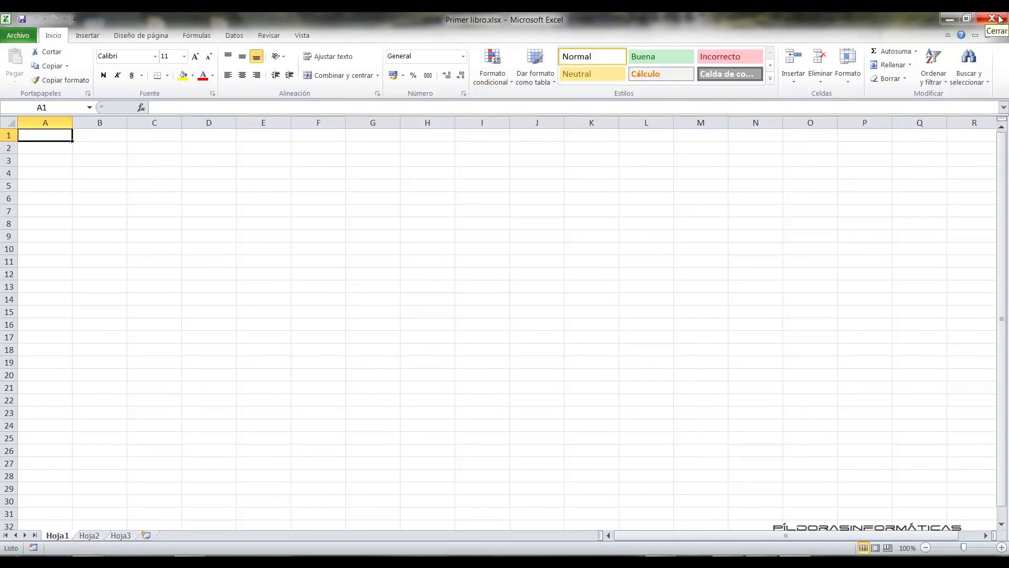
- Close Excel and the folder window, then show Excel 2010's recent files in the Start menu
click(993, 19)
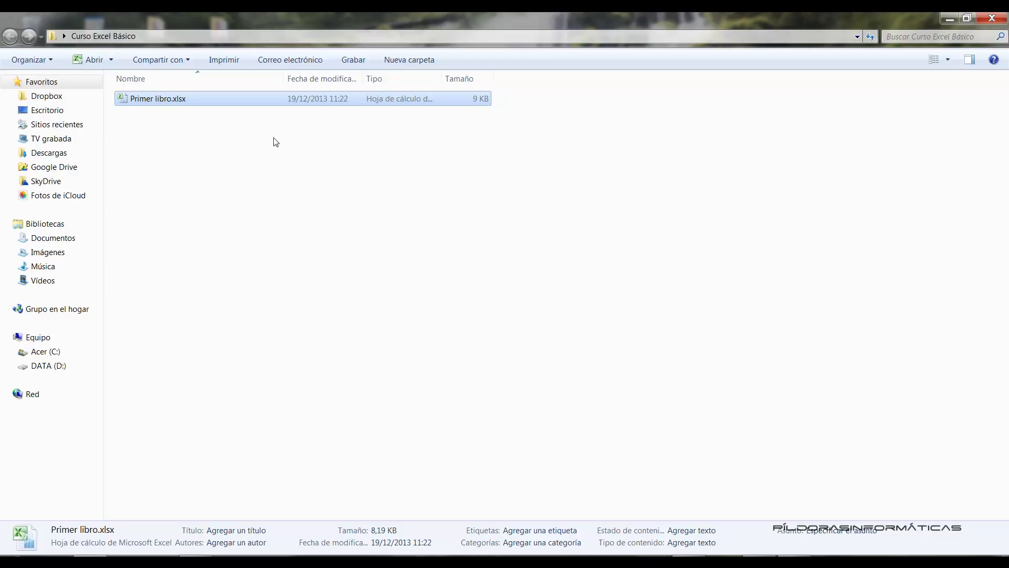
click(992, 19)
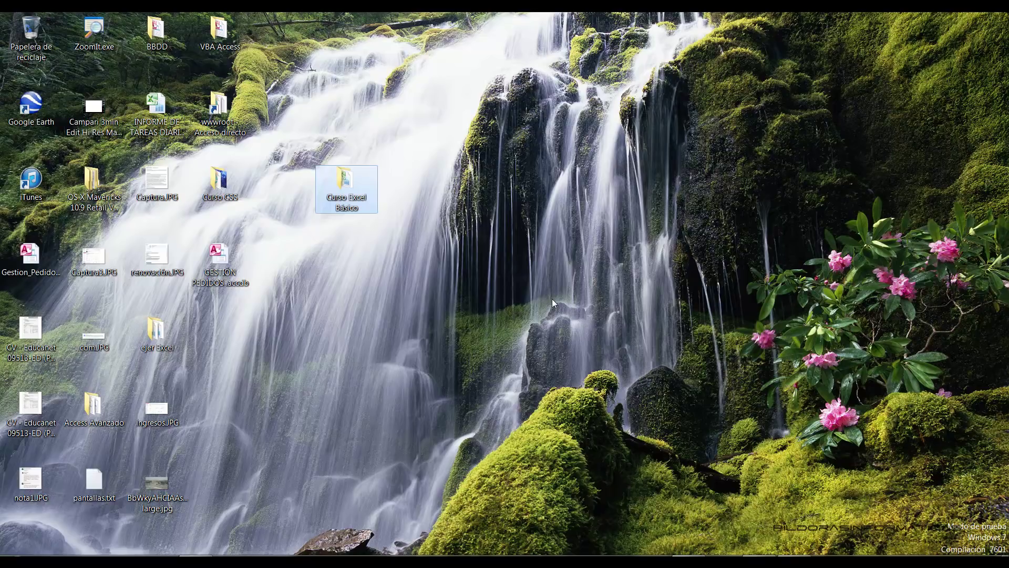
click(15, 561)
key(Up)
key(Up)
key(Up)
key(Up)
key(Up)
key(Up)
key(Up)
key(Right)
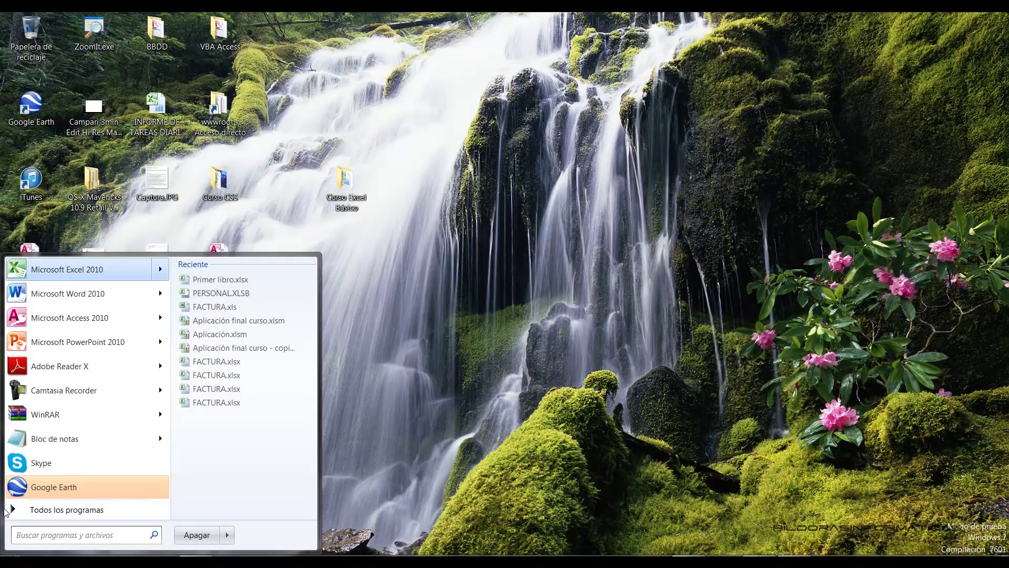
- Launch Excel 2010 and reopen Primer libro.xlsx from the recent workbooks list
click(53, 272)
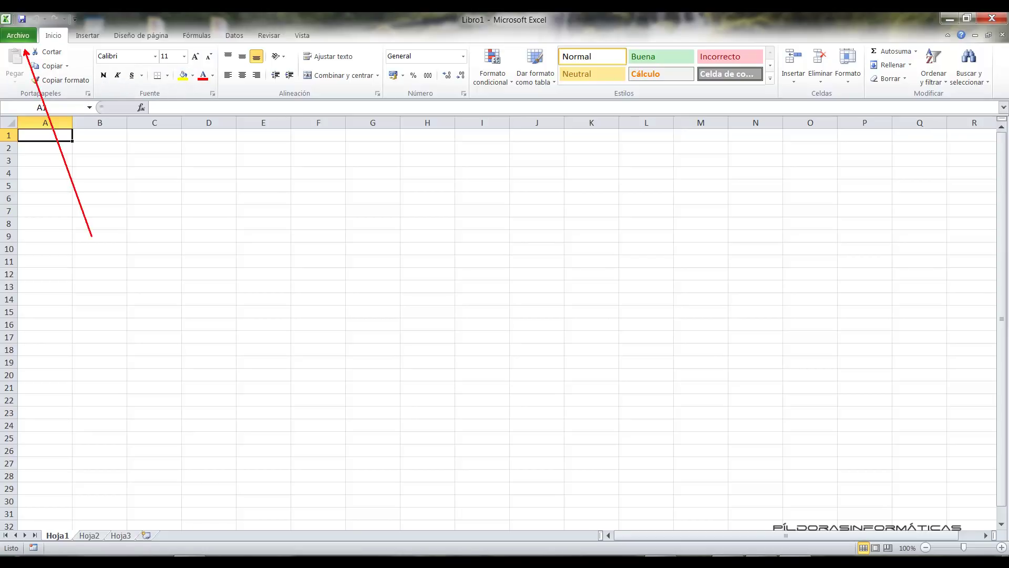
click(30, 36)
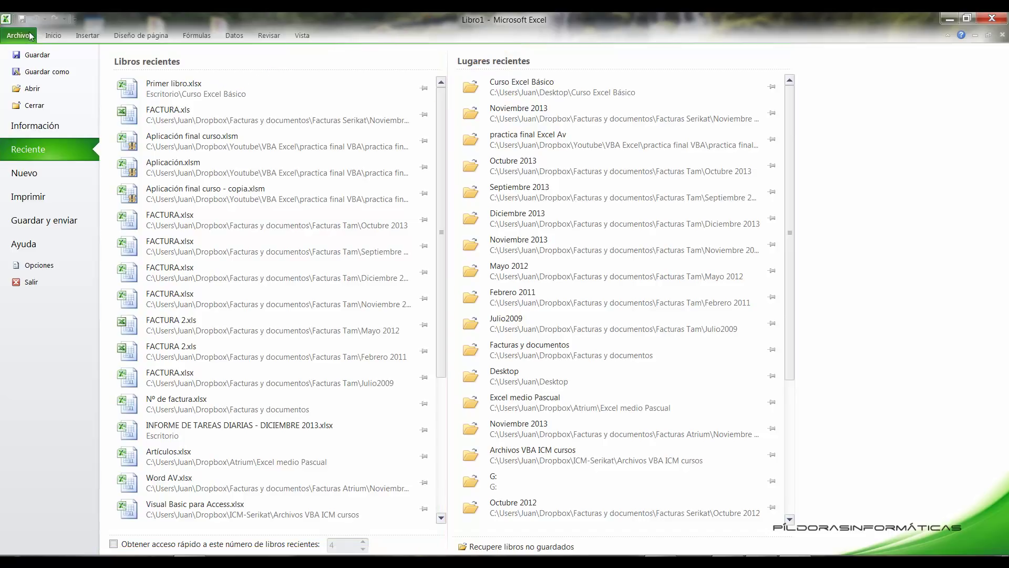
click(208, 90)
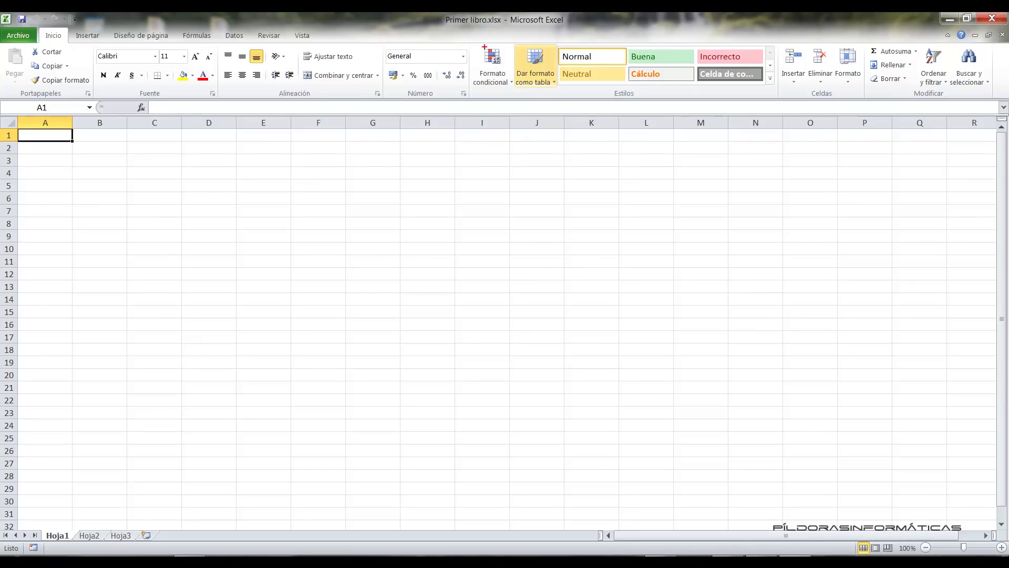
drag(489, 39, 487, 405)
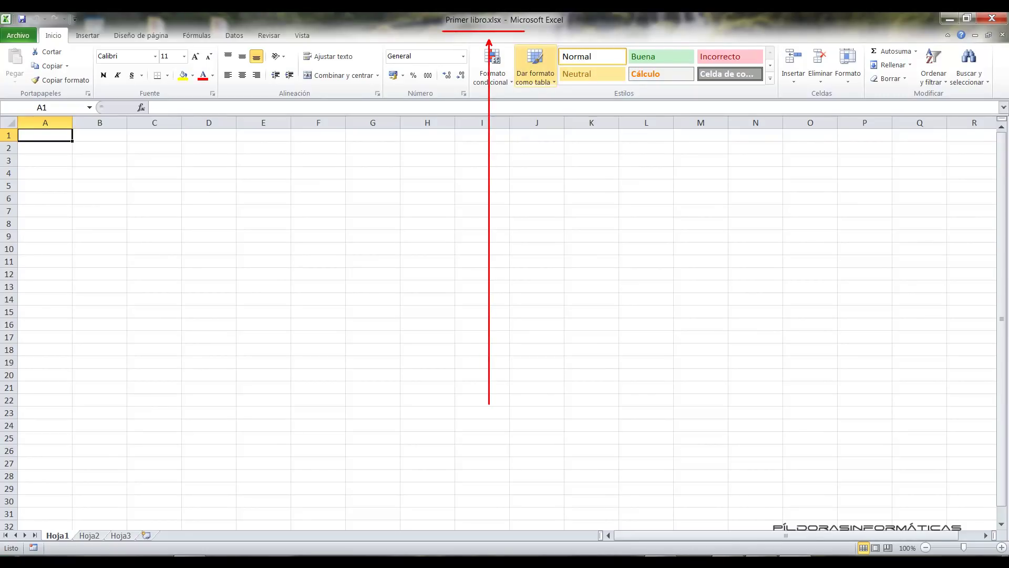
key(Escape)
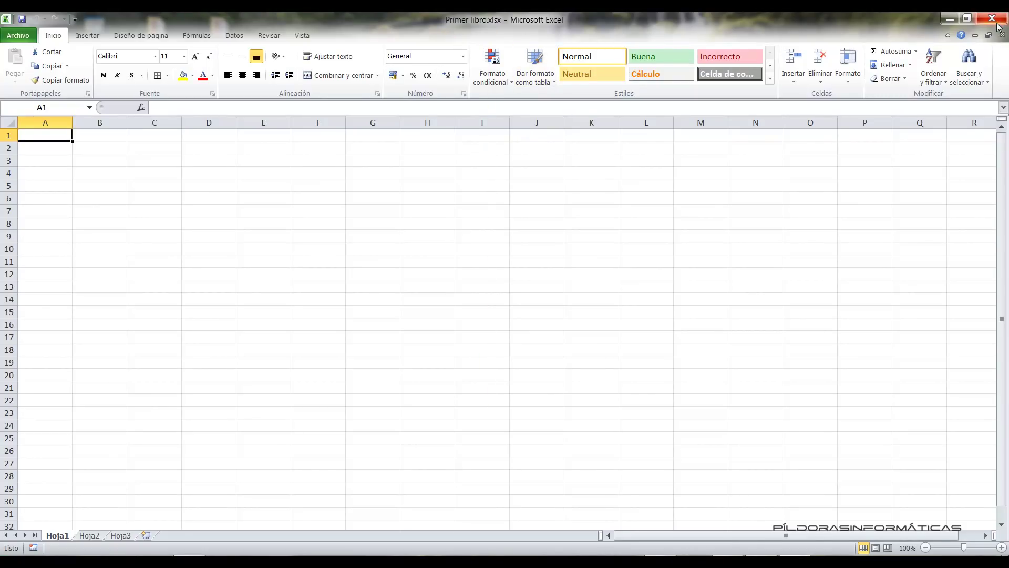
- Close Excel and relaunch it from the Start menu with a blank Libro1 workbook
click(998, 24)
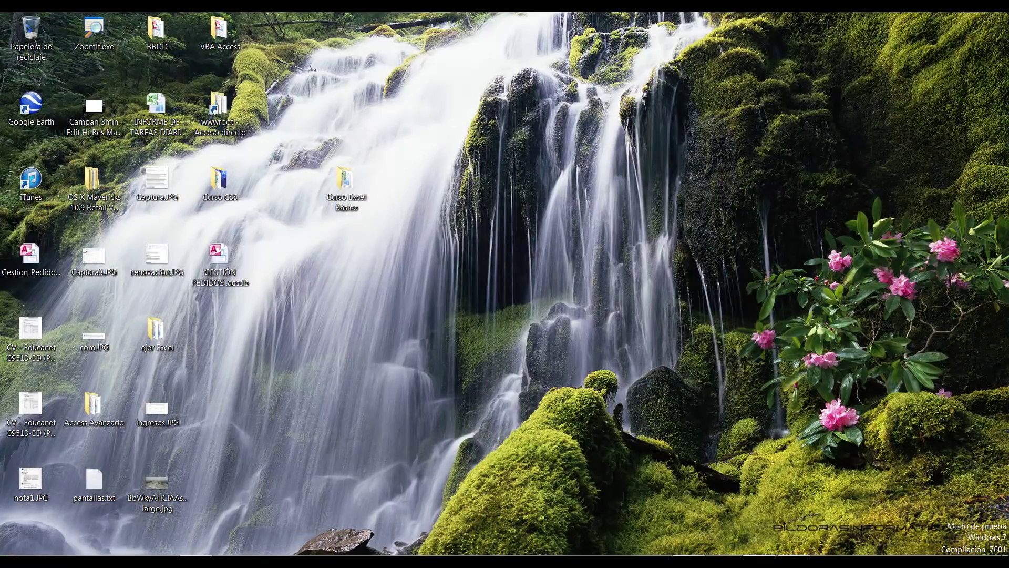
key(super)
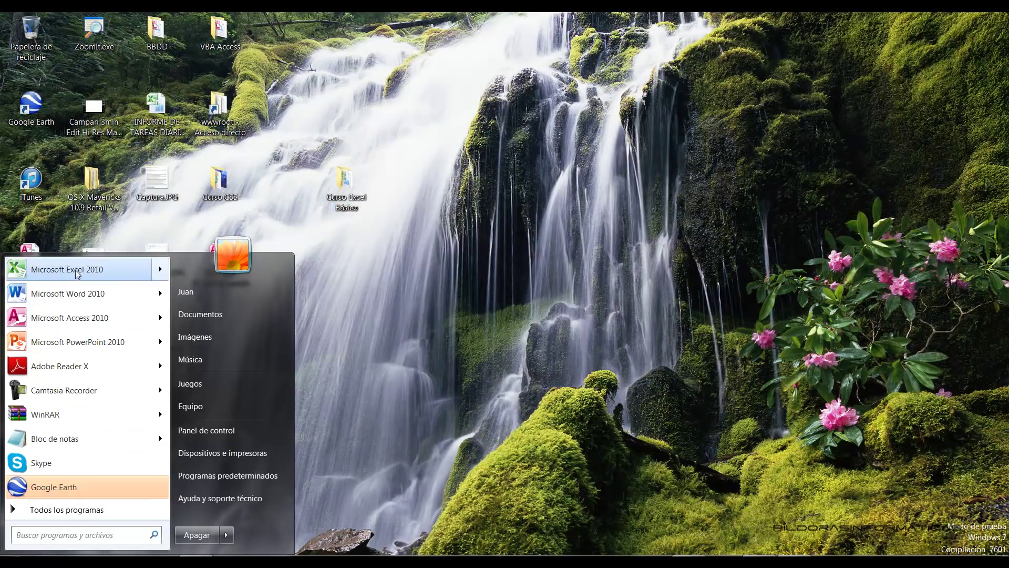
click(77, 274)
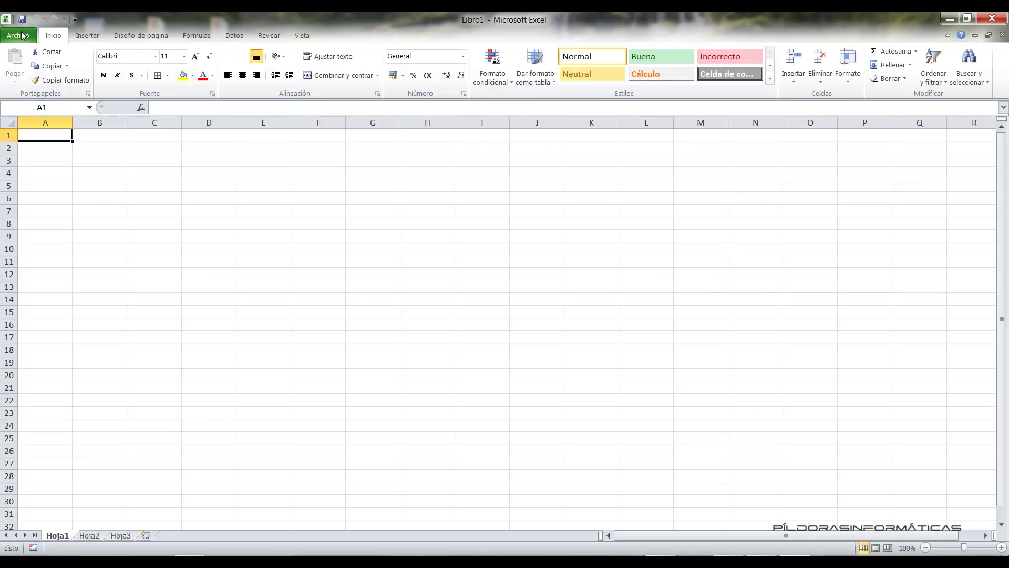
click(23, 35)
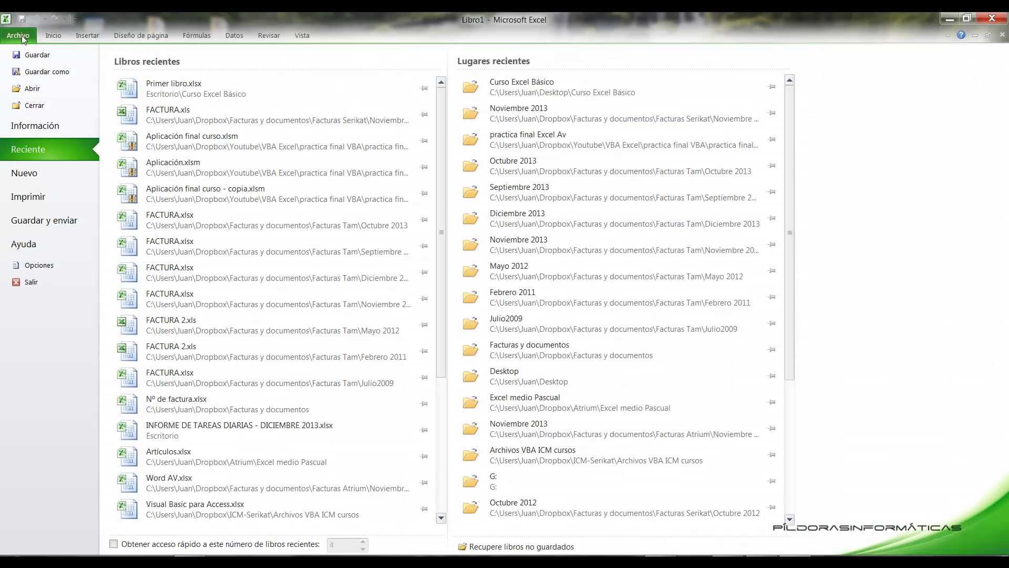
- Highlight the Backstage recent list headed by Primer libro.xlsx and the recent places
drag(104, 75, 469, 535)
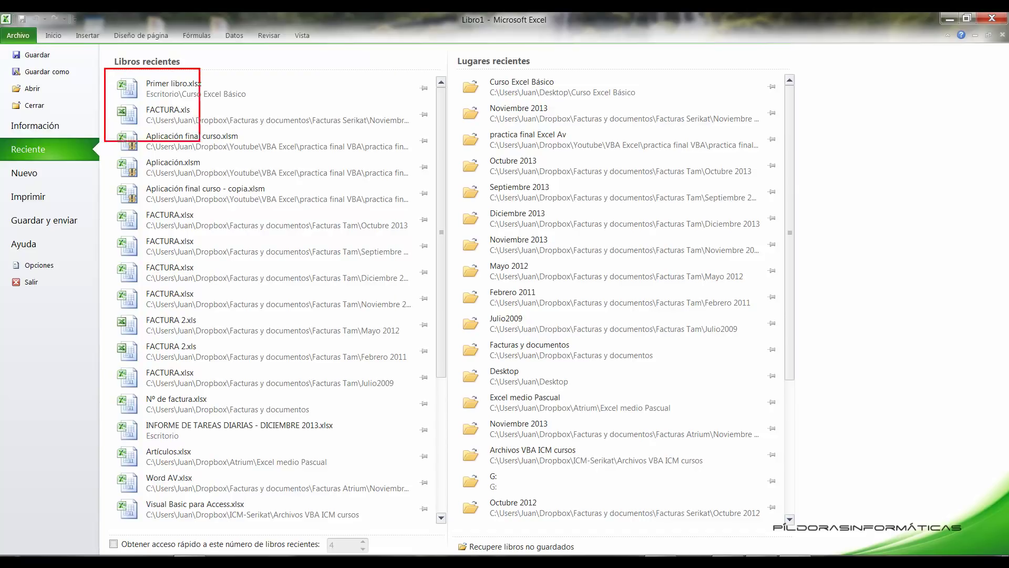
drag(382, 11, 213, 79)
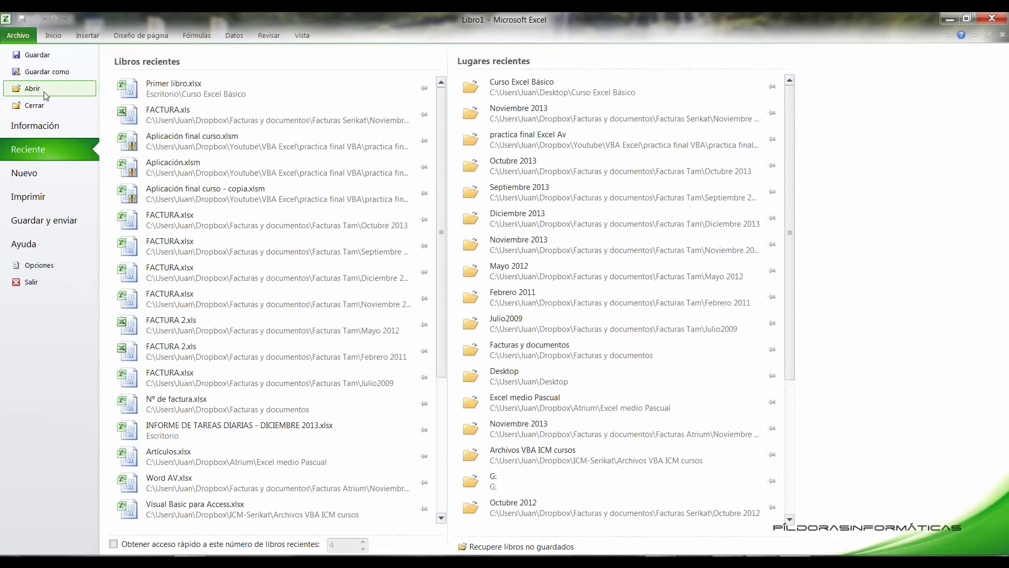
- In the Abrir dialog, browse Escritorio > Curso Excel Básico and open Primer libro.xlsx
click(33, 88)
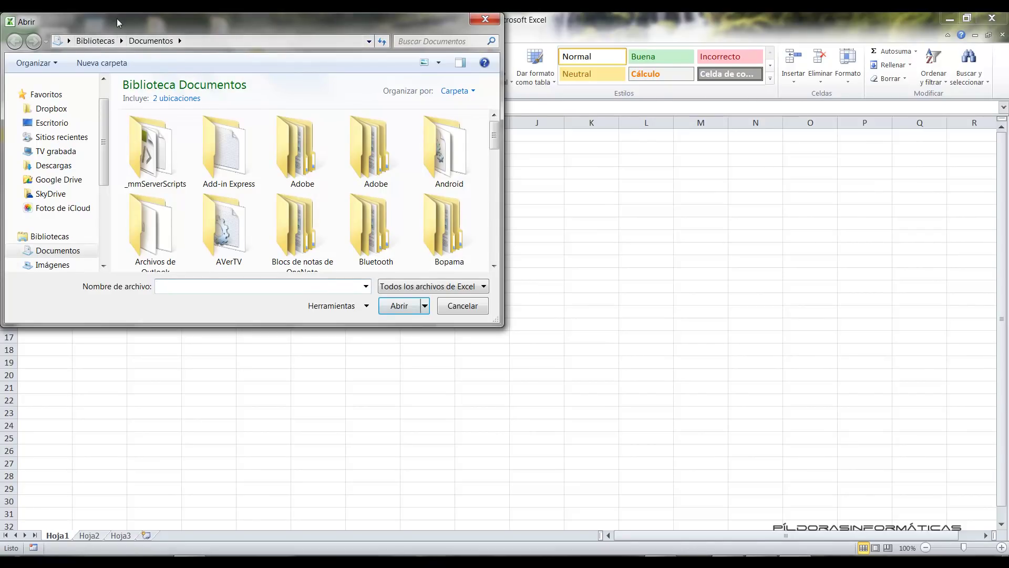
drag(117, 17, 298, 45)
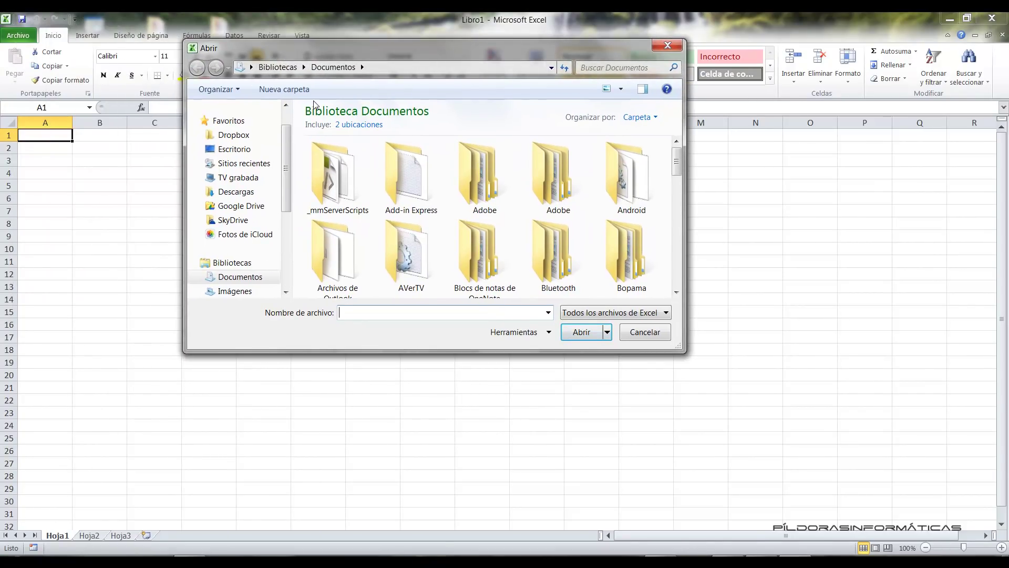
click(246, 152)
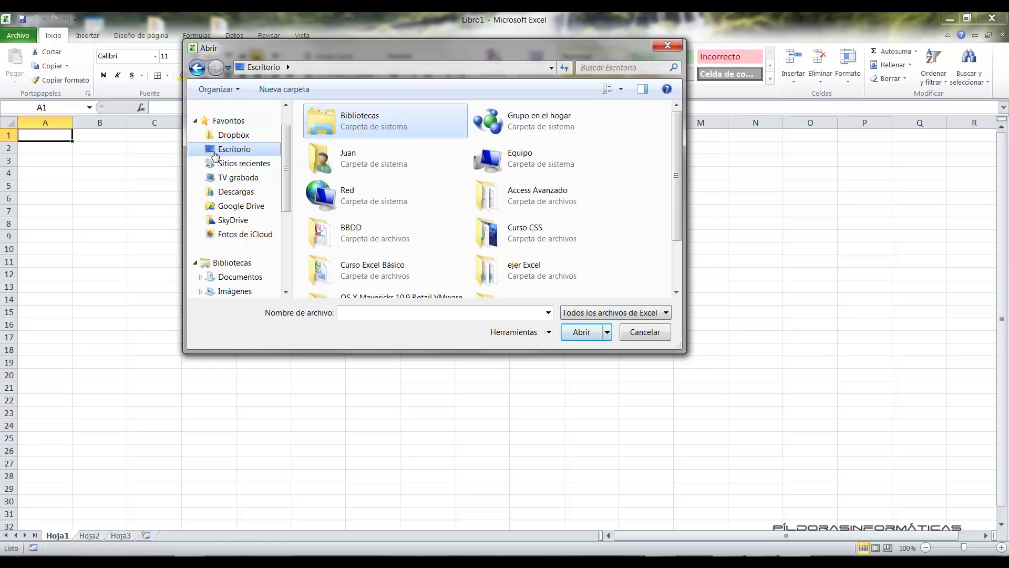
double_click(377, 275)
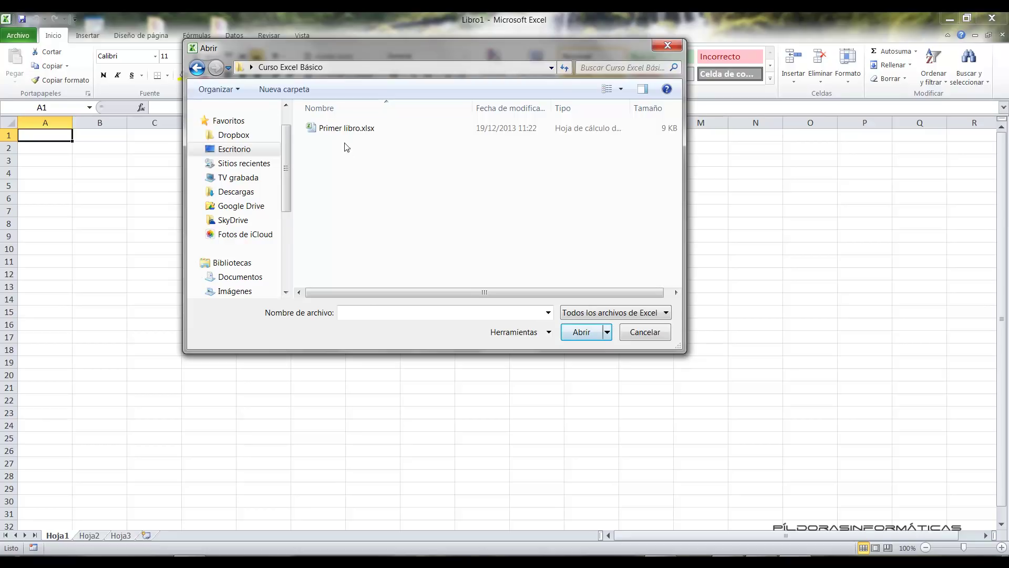
click(339, 129)
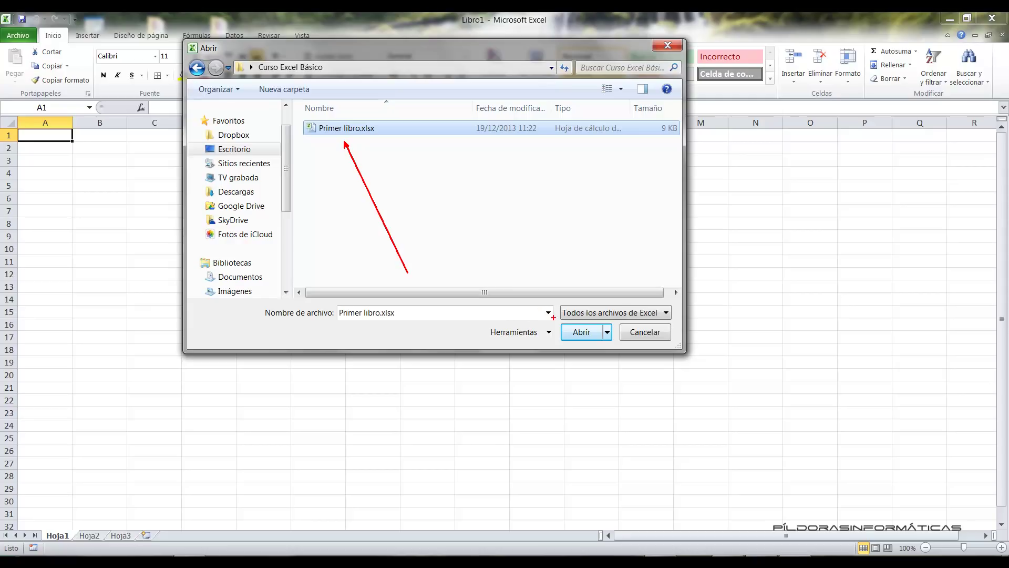
click(581, 332)
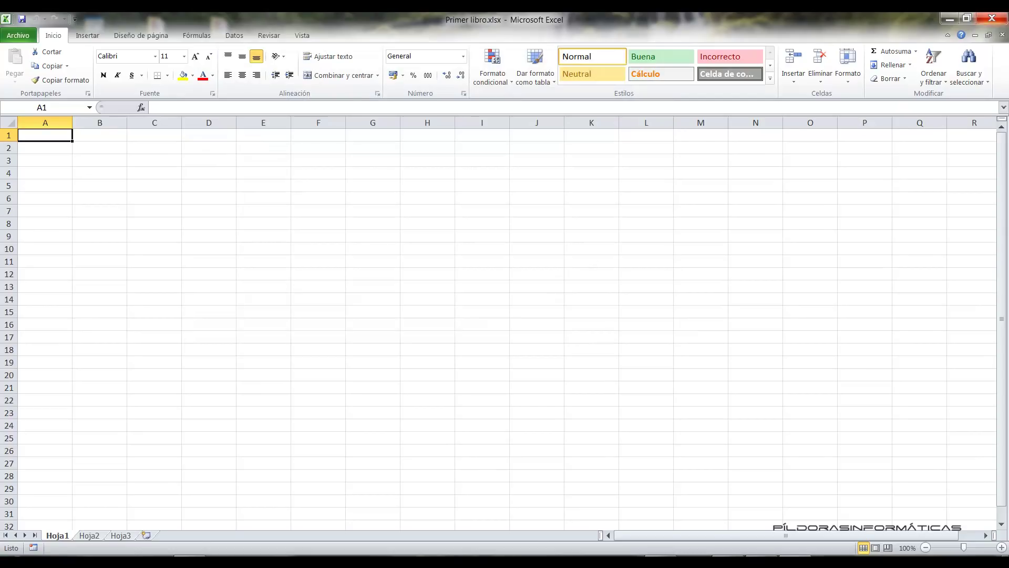
- Minimize and restore Excel, then reopen Primer libro.xlsx from Archivo > Reciente
click(952, 19)
click(18, 35)
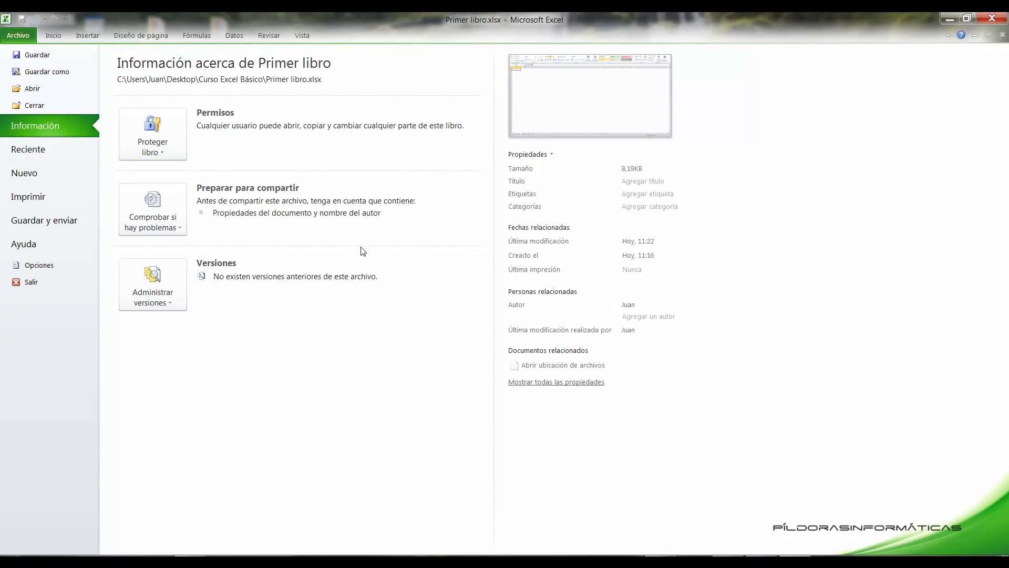
click(47, 149)
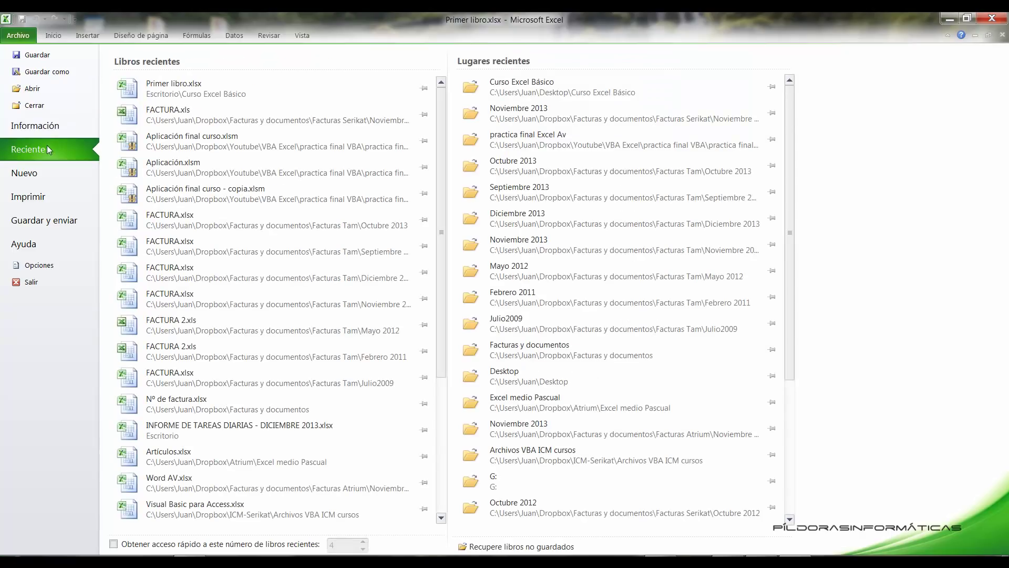
click(160, 87)
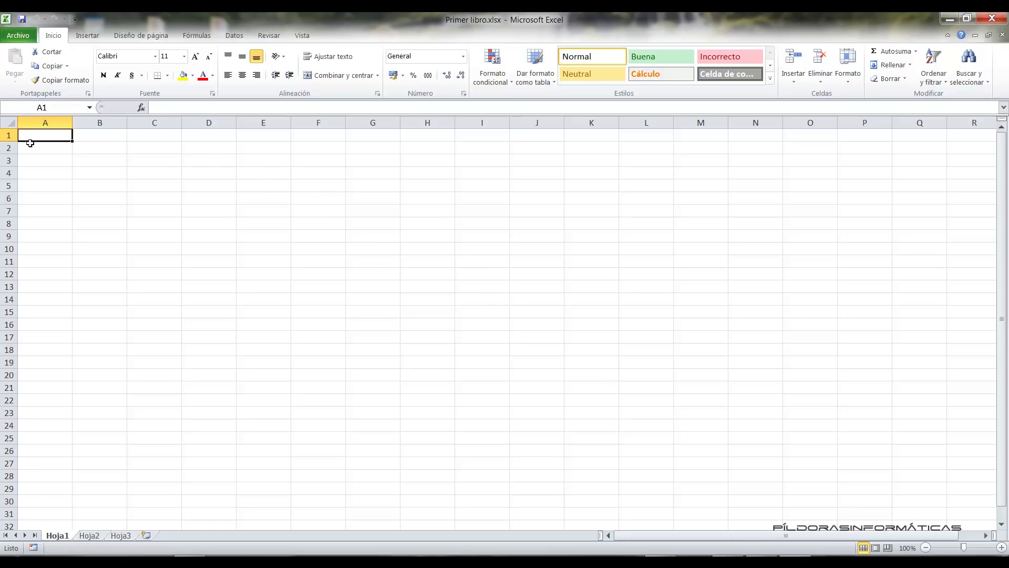
- Type a first name into cell A1 of Hoja1 and confirm it
text(Juan)
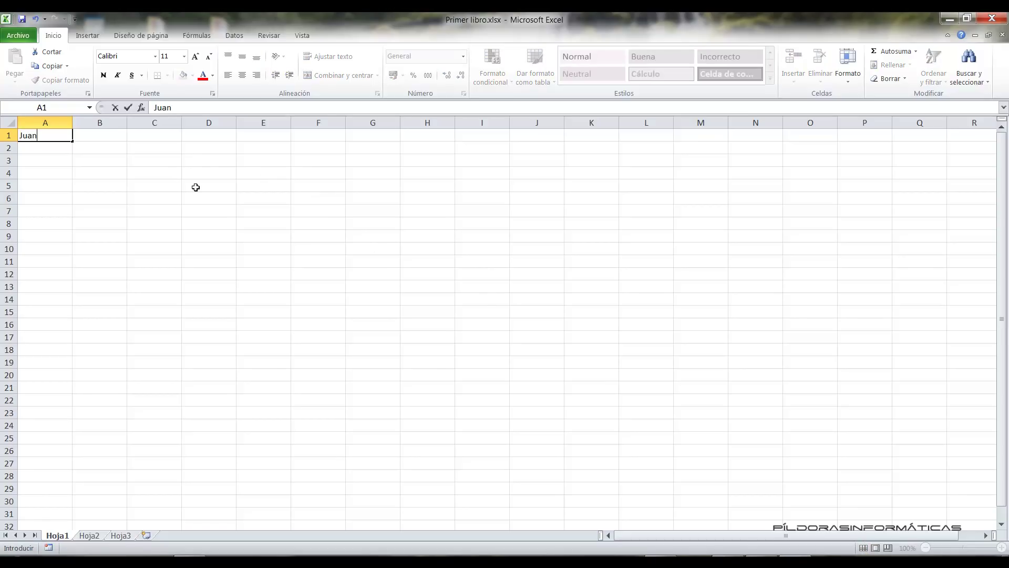
key(Return)
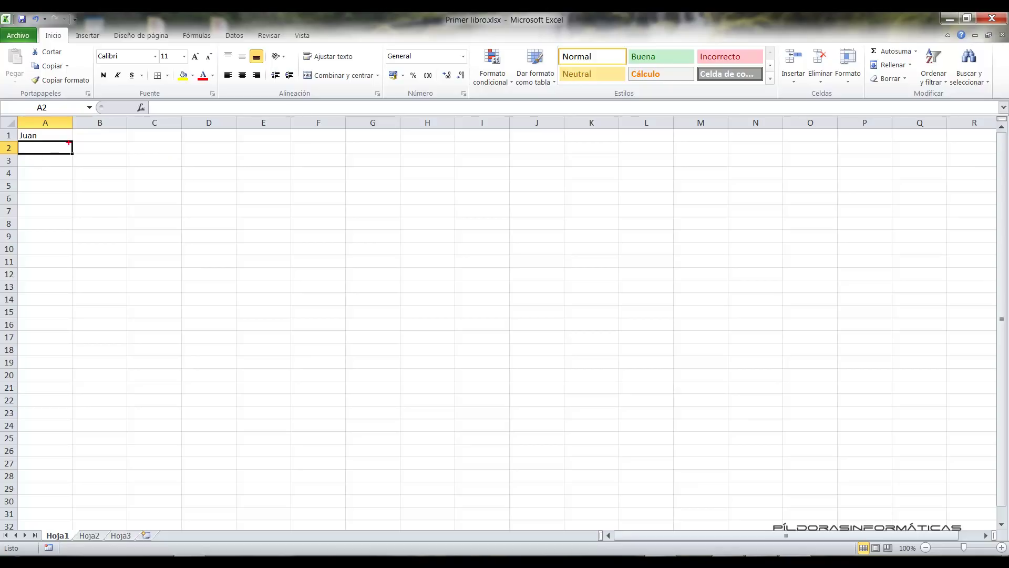
drag(70, 140, 254, 197)
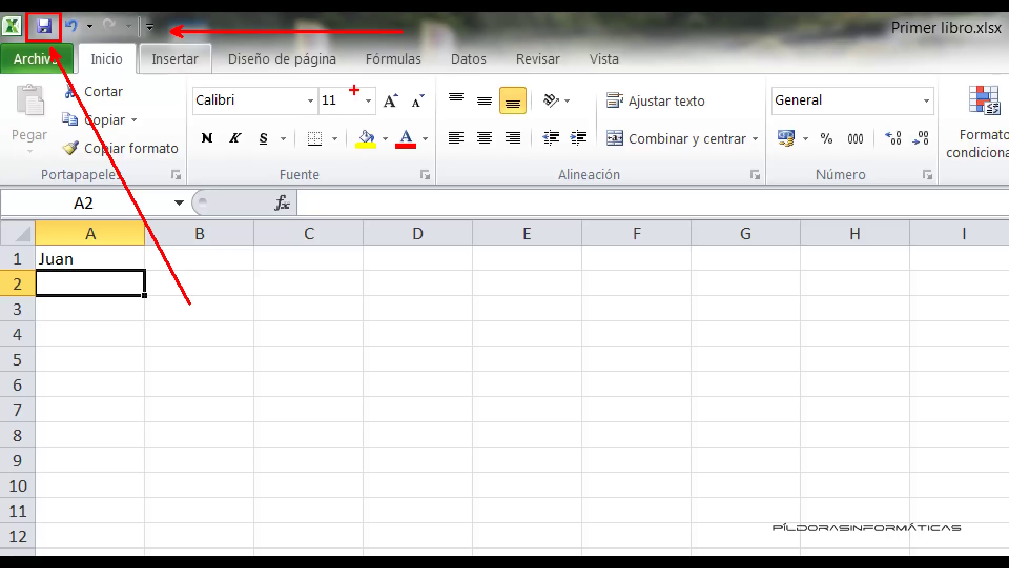
text(accso)
key(BackSpace)
key(BackSpace)
text(eso)
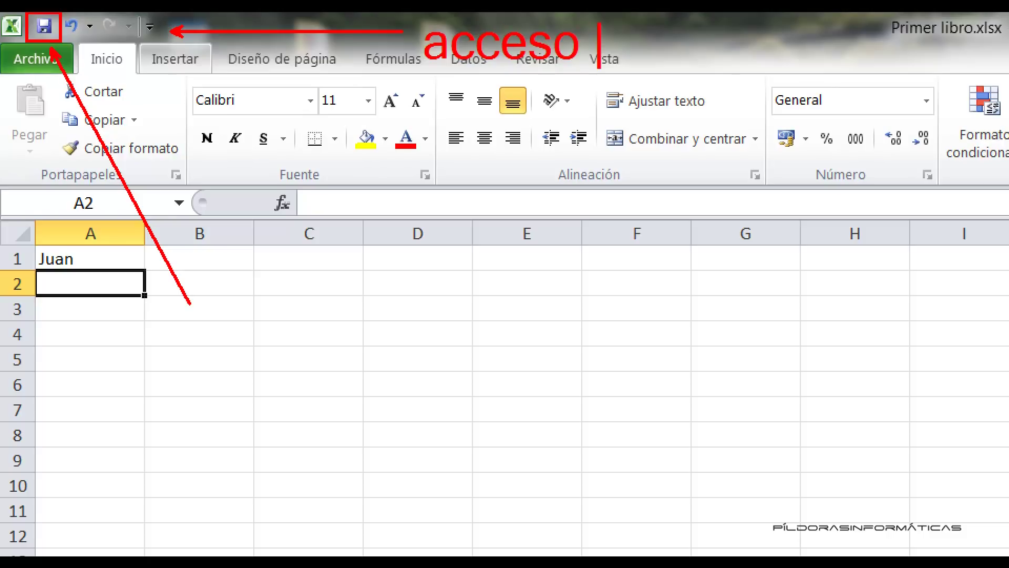
text( rapido)
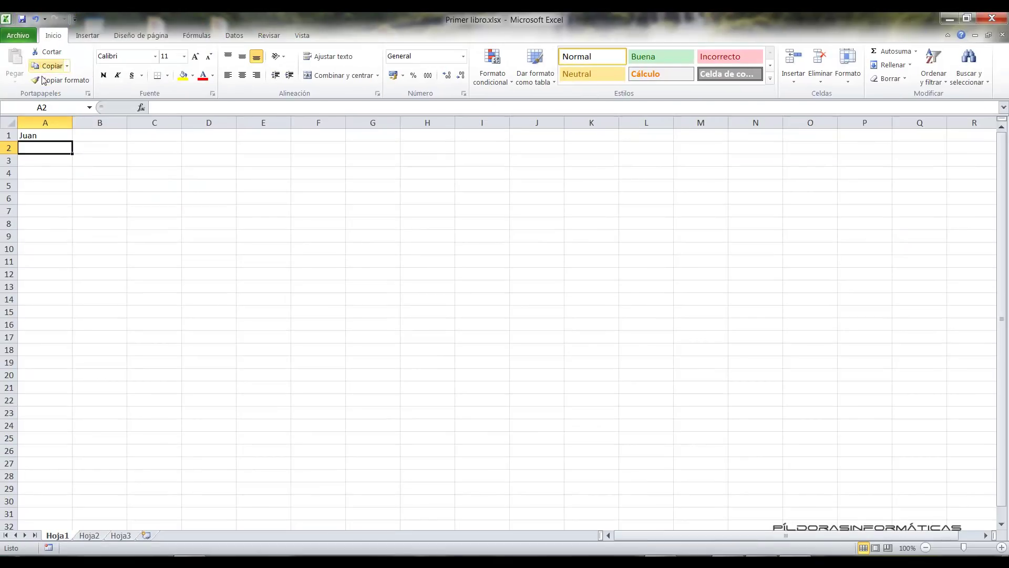
- Open Primer libro's Información page and annotate the save commands with '1 vez'
click(20, 37)
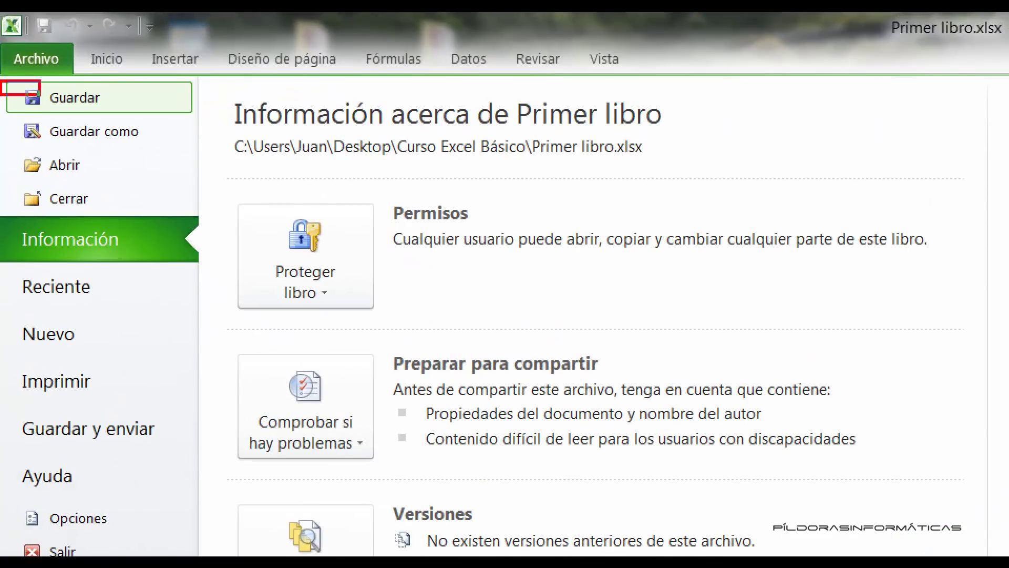
mouse_move(40, 95)
mouse_down()
mouse_move(210, 149)
mouse_move(404, 349)
mouse_up()
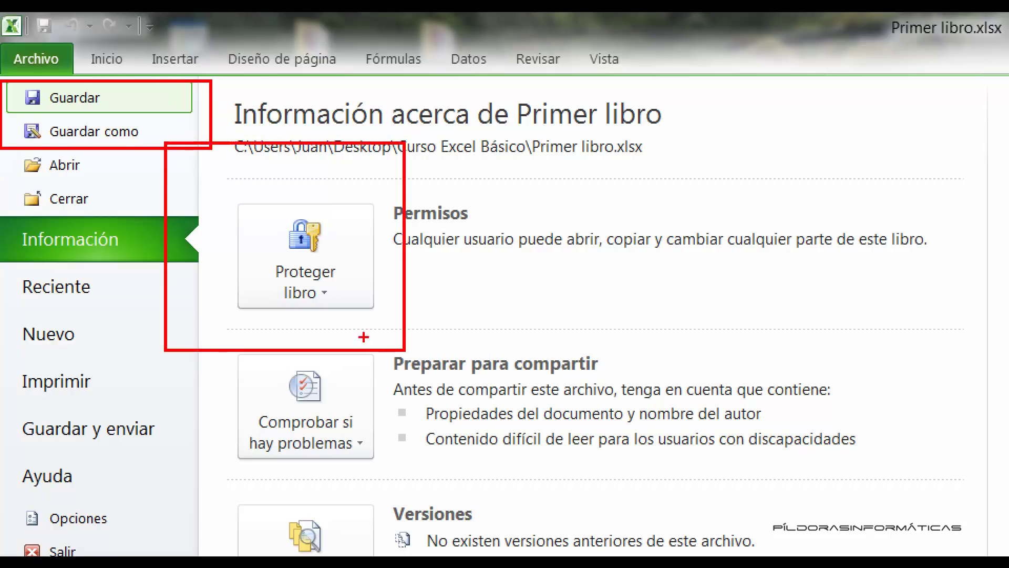
key(ctrl+z)
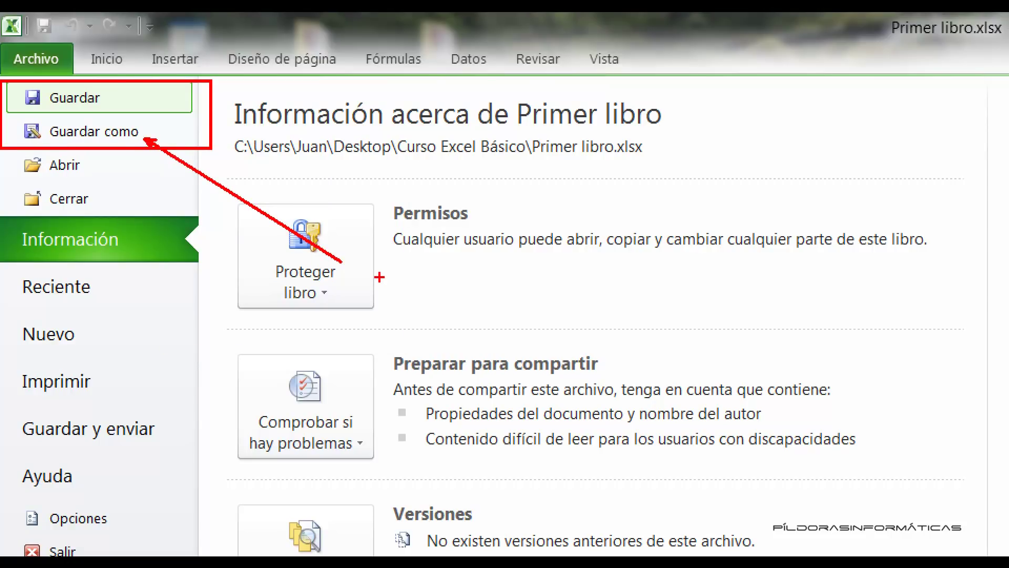
drag(382, 266, 382, 313)
text(1)
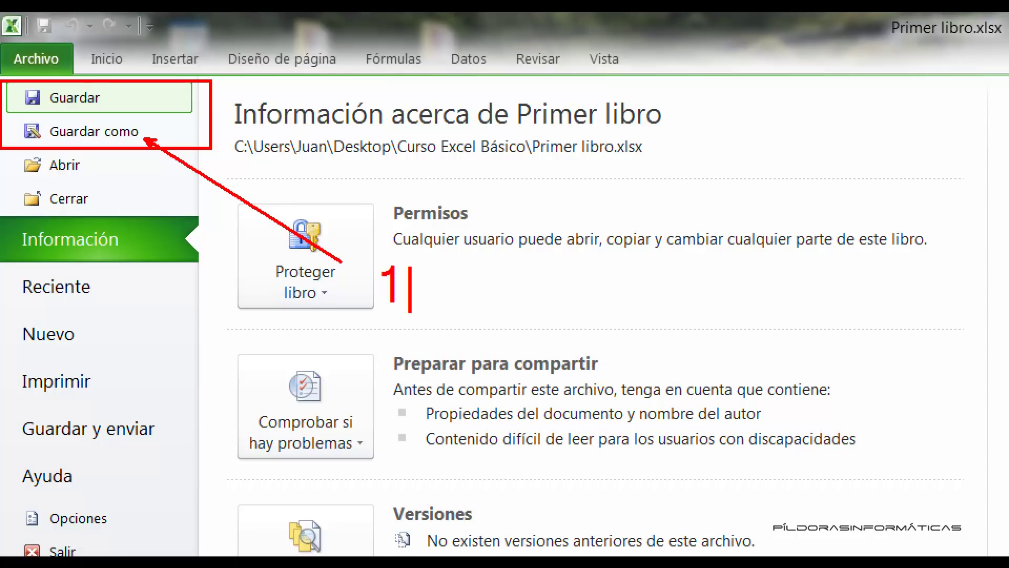
text( vez)
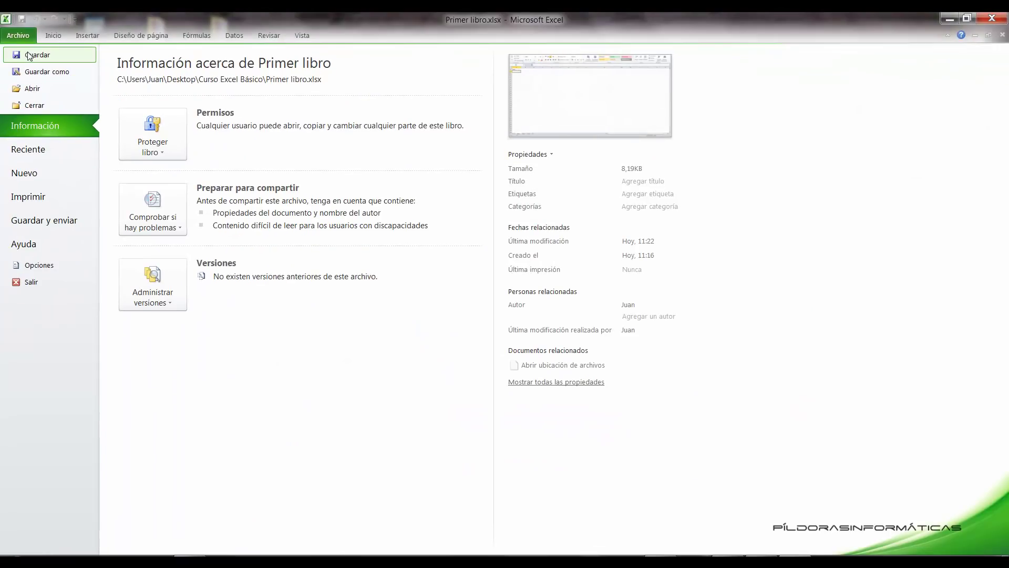
- Leave Backstage view via the Inicio tab to return to the Hoja1 worksheet
click(58, 38)
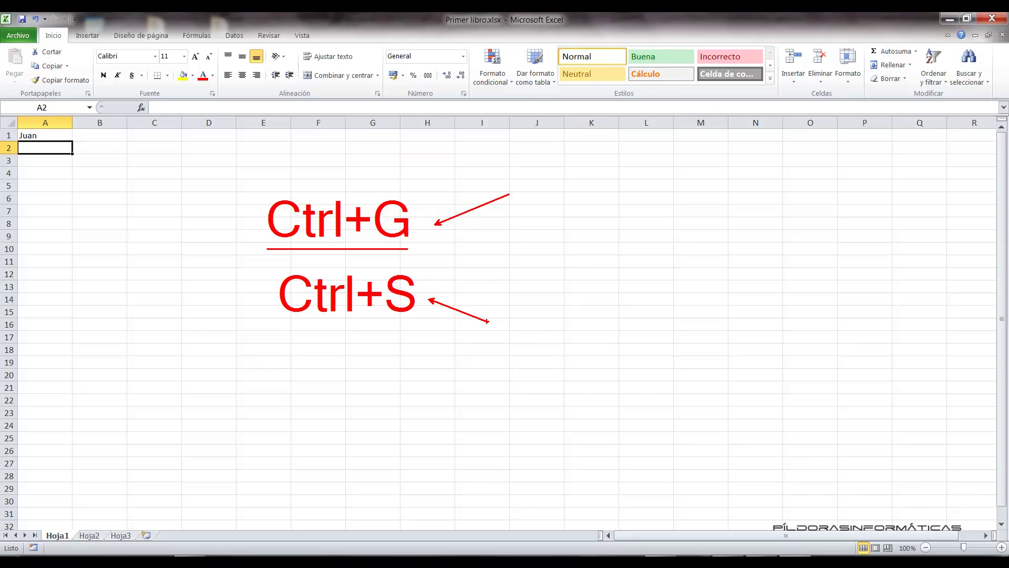
click(487, 321)
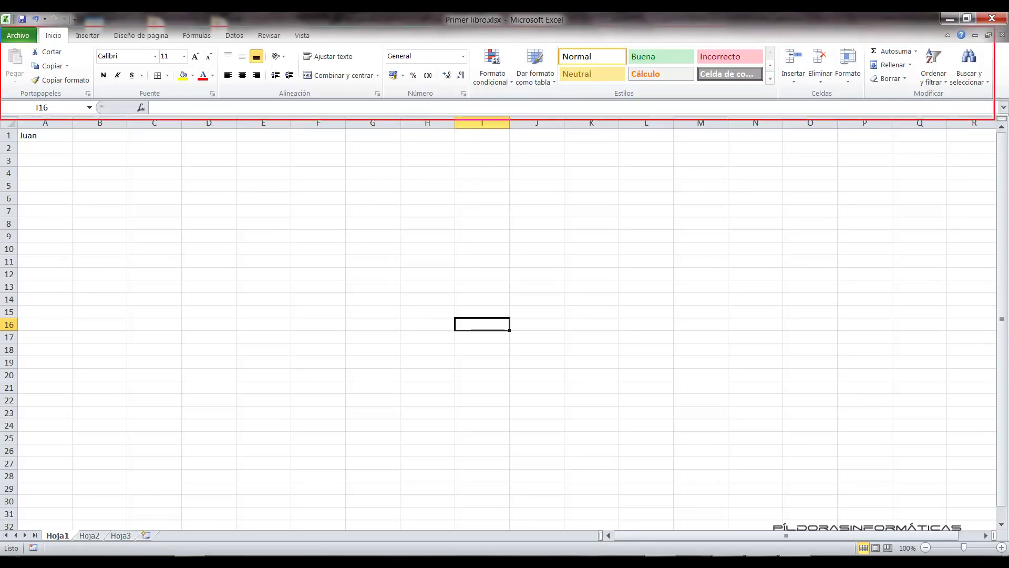
drag(332, 118, 308, 206)
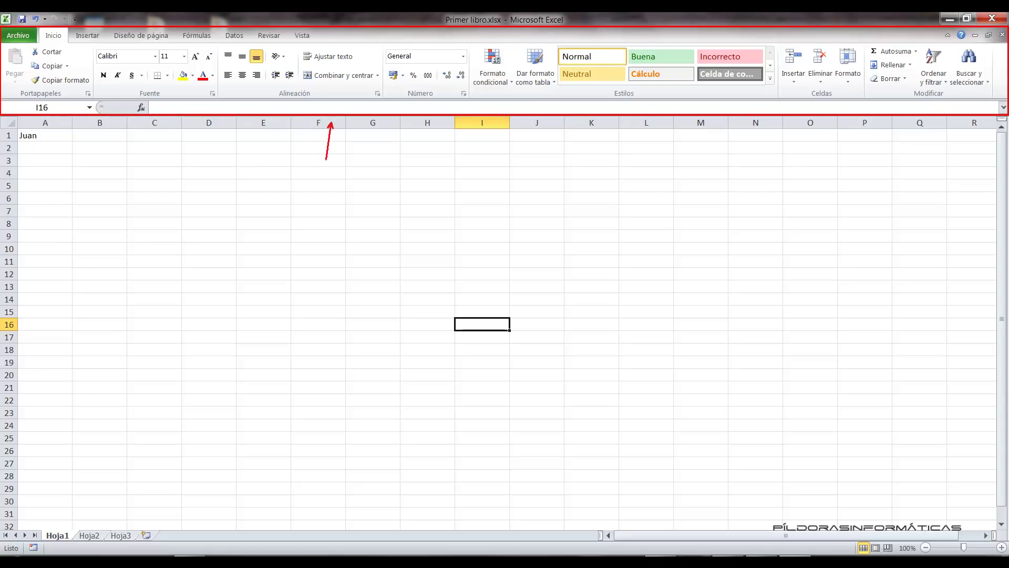
text(cint)
text(cinta deopci)
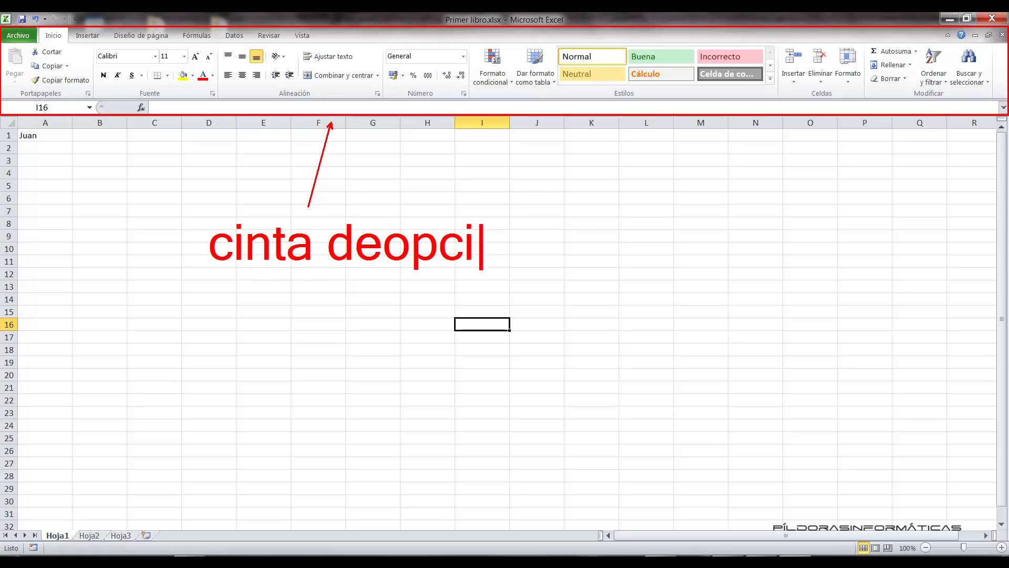
text(ones)
key(BackSpace)
key(BackSpace)
key(BackSpace)
key(BackSpace)
key(BackSpace)
key(BackSpace)
key(BackSpace)
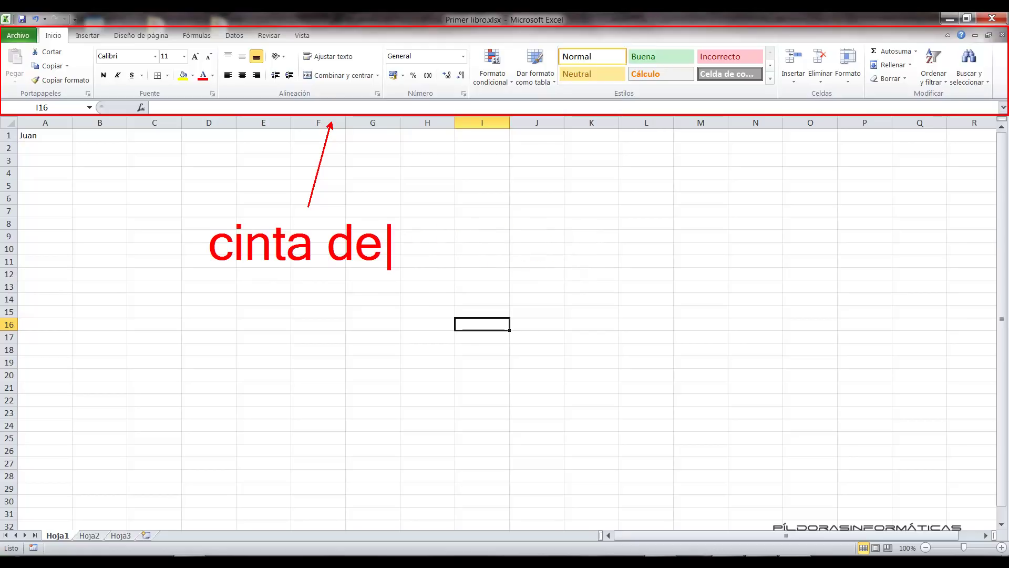
text( opciones)
key(Return)
text(ribbon)
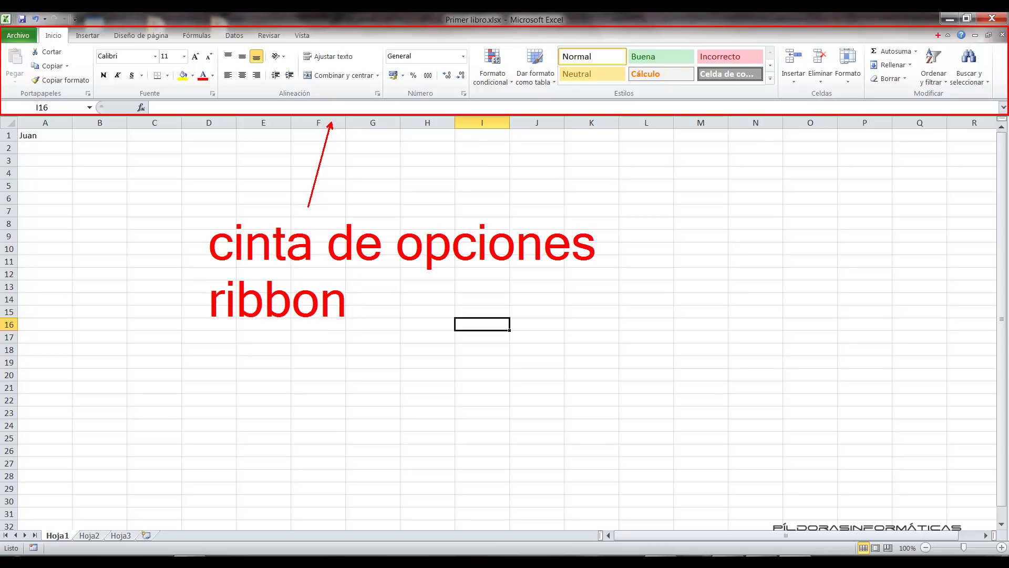
mouse_move(936, 29)
mouse_down()
mouse_move(1001, 45)
mouse_move(935, 288)
mouse_up()
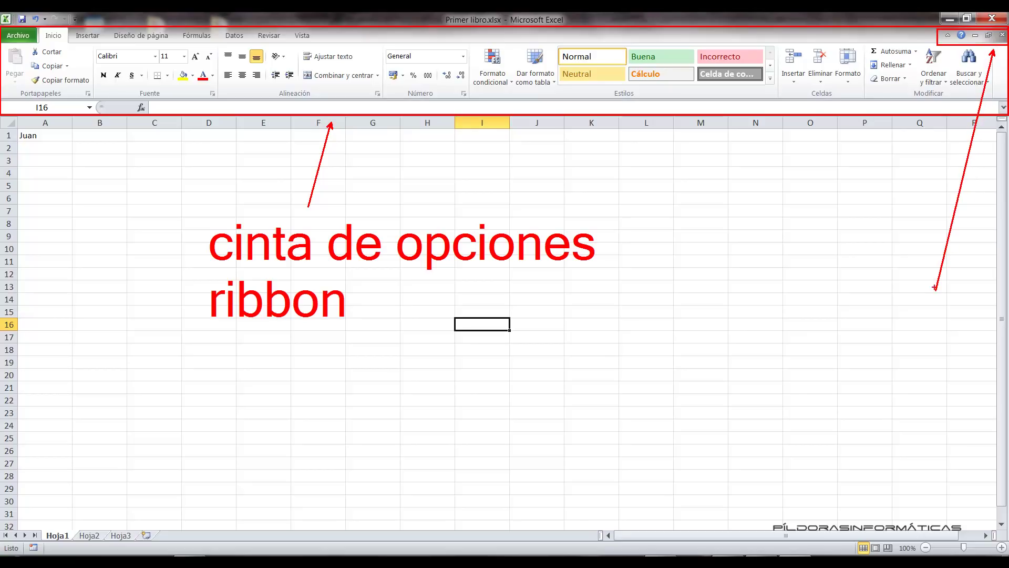
key(Escape)
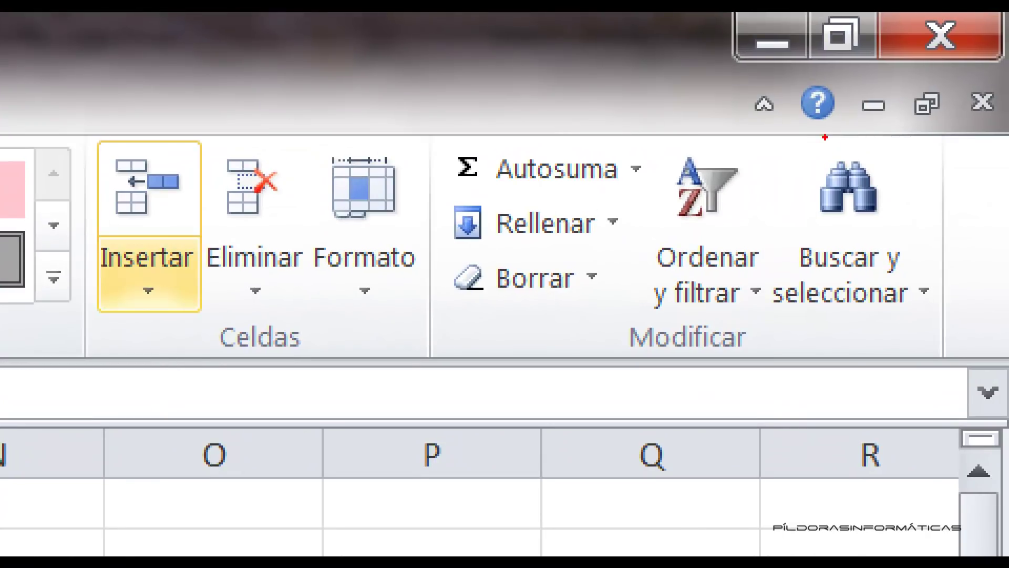
drag(813, 135, 720, 466)
key(Escape)
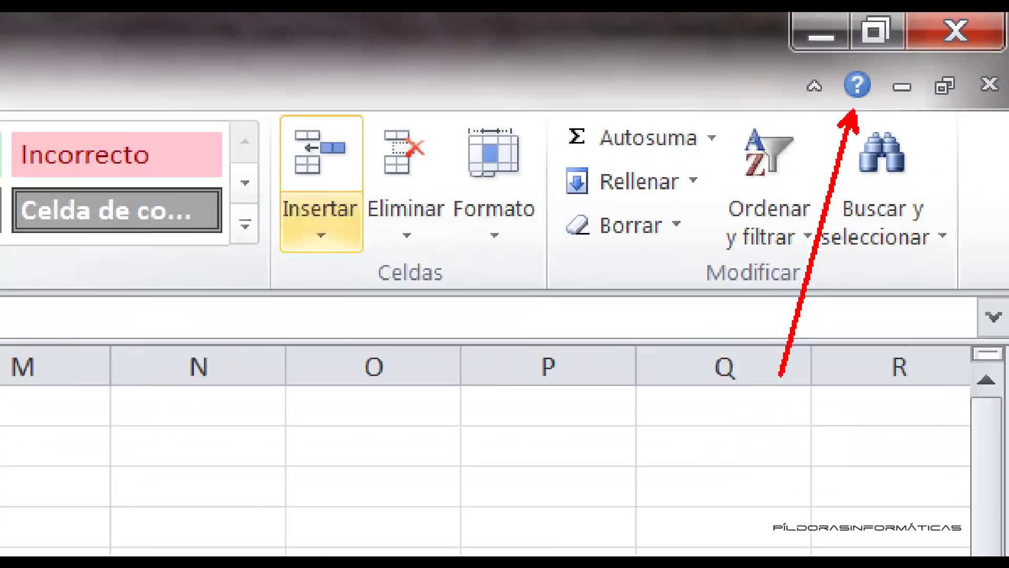
- Open Ayuda de Excel, hide its Tabla de contenido pane, and move the window left
click(962, 35)
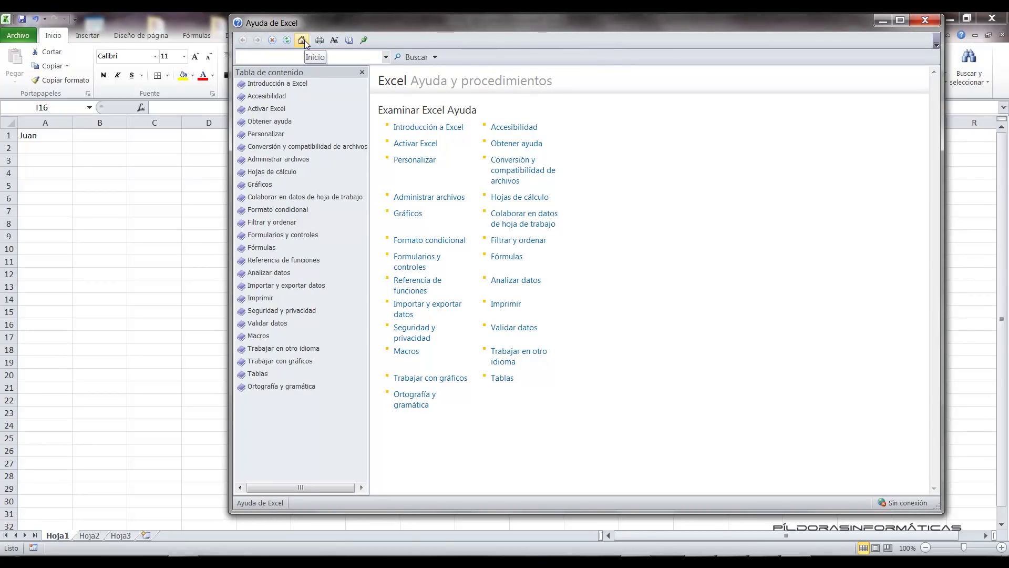
click(362, 72)
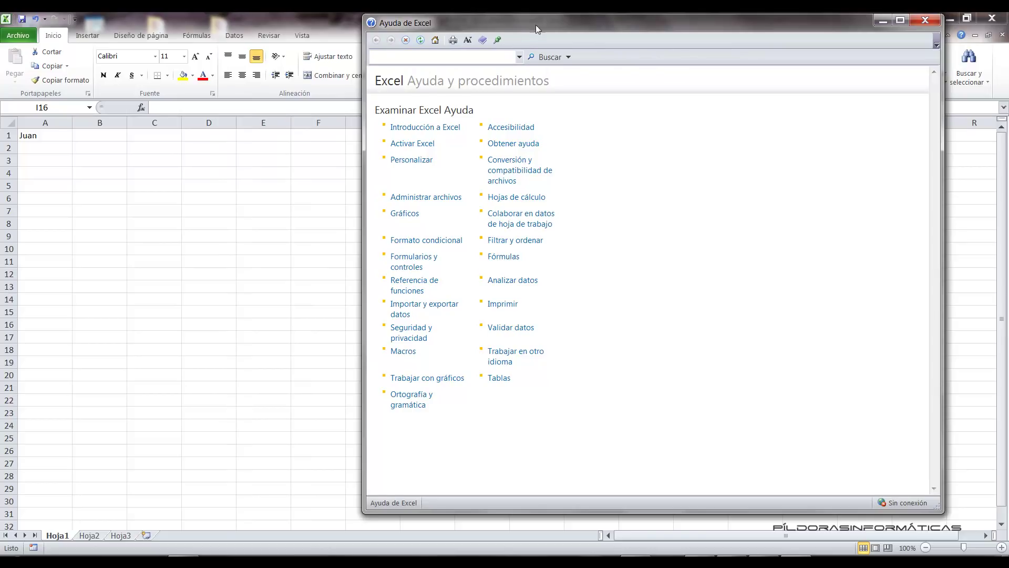
drag(536, 25, 487, 34)
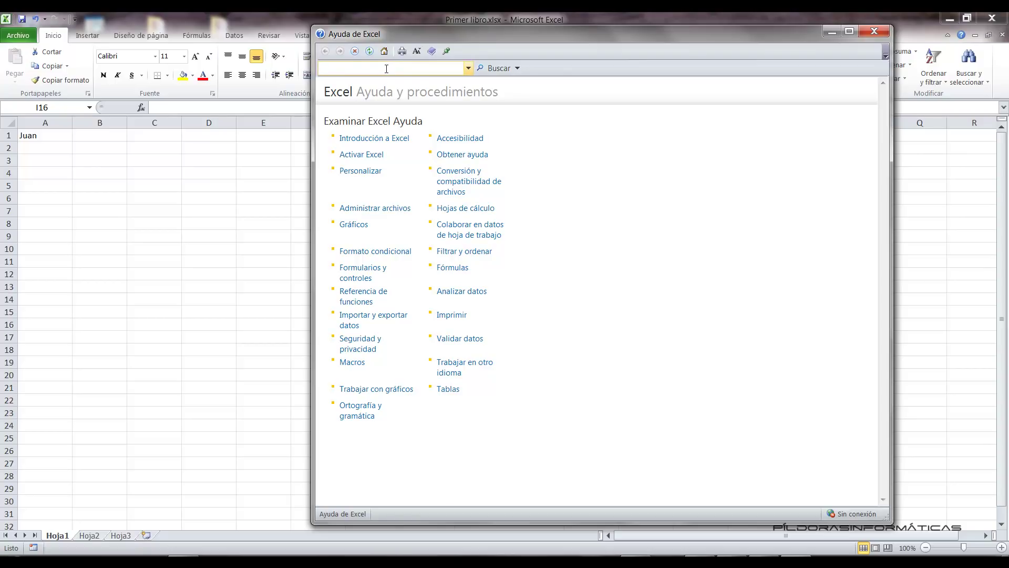
- Search Excel Help for 'trabajar con excel'
text(trabajar con excel)
key(Return)
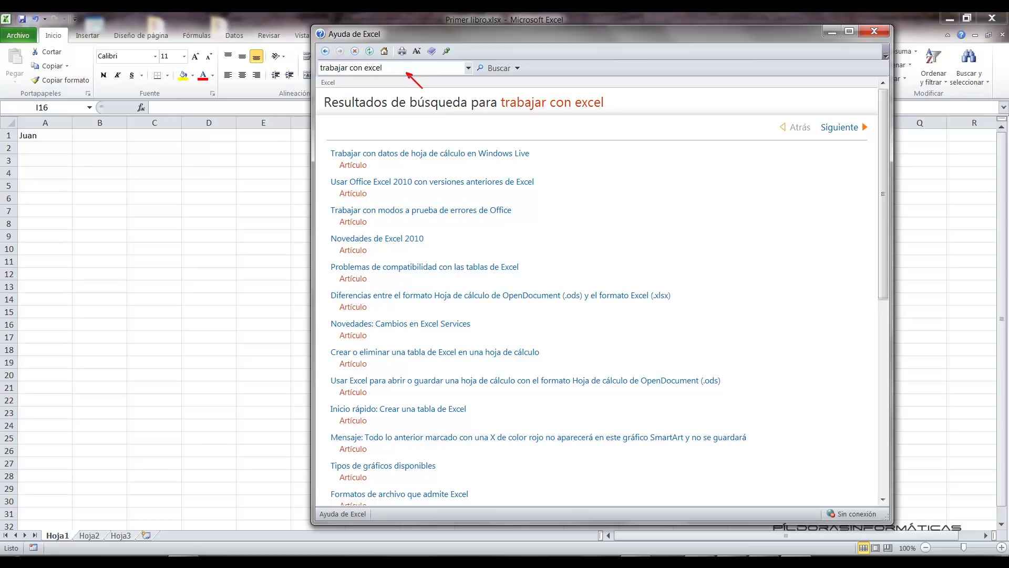
drag(409, 74, 540, 188)
drag(499, 80, 544, 139)
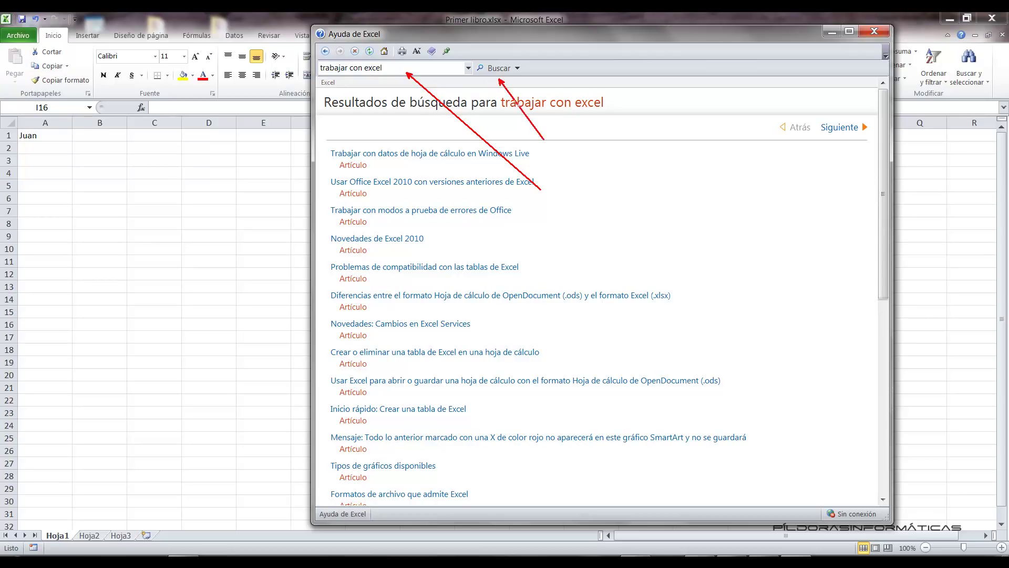
key(ctrl+z)
key(ctrl+z)
- Look over the search results, then return to the Excel Ayuda y procedimientos home page
drag(316, 133, 788, 504)
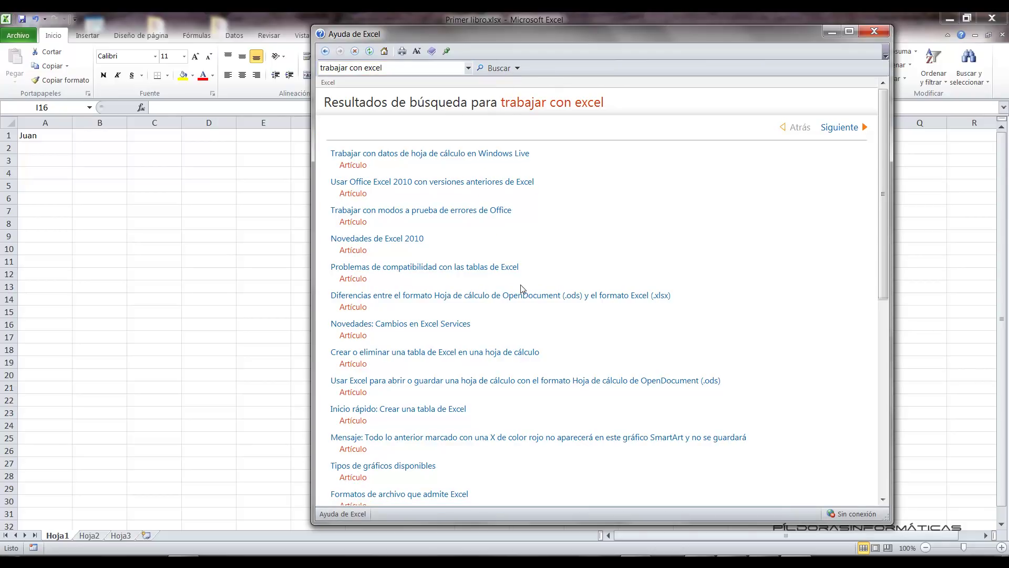
scroll(615, 286, down, 2)
scroll(614, 284, down, 3)
scroll(614, 283, up, 5)
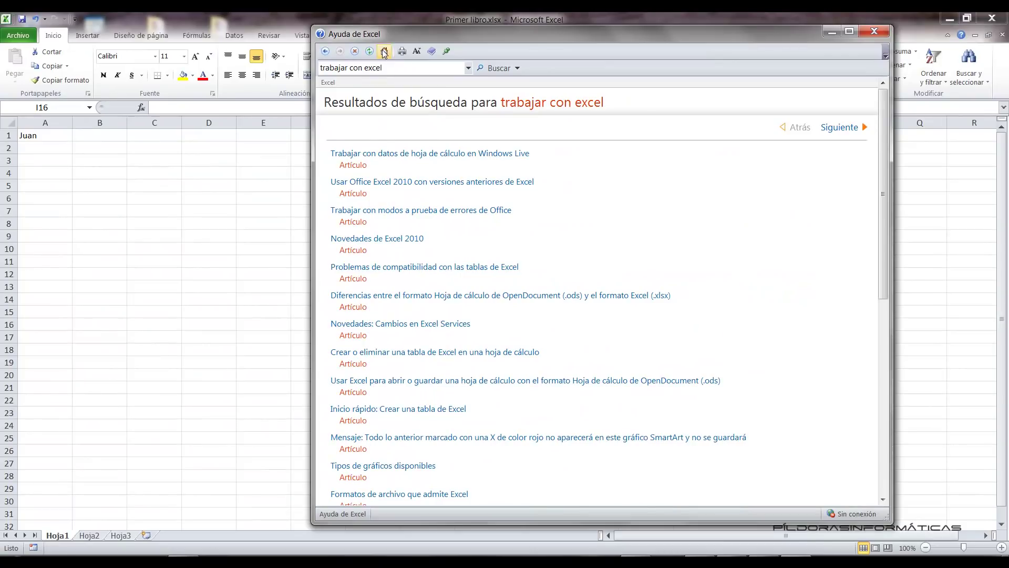
click(384, 52)
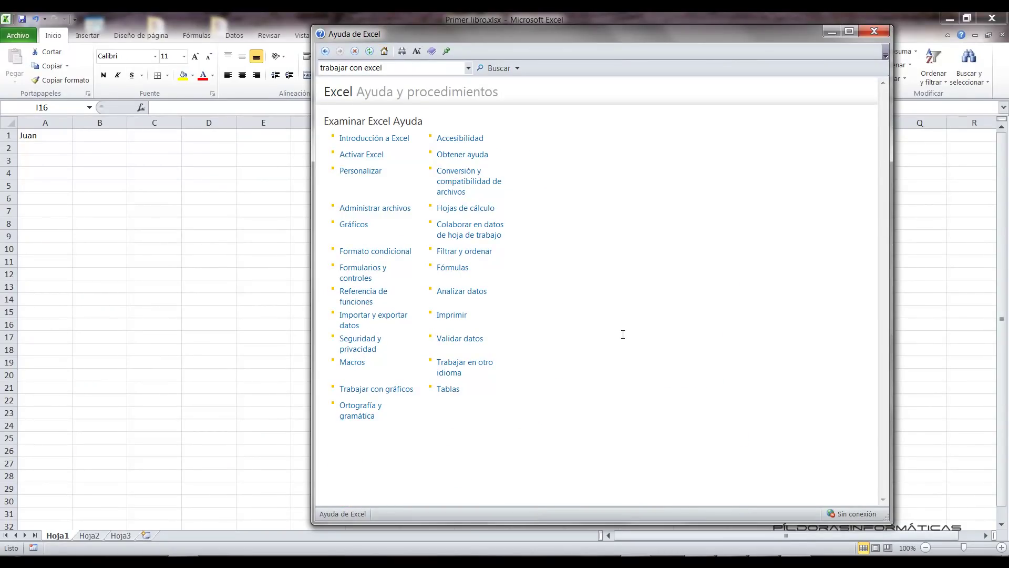
- Empty the help search box, then close Excel Help and reopen it with F1
drag(452, 68, 278, 68)
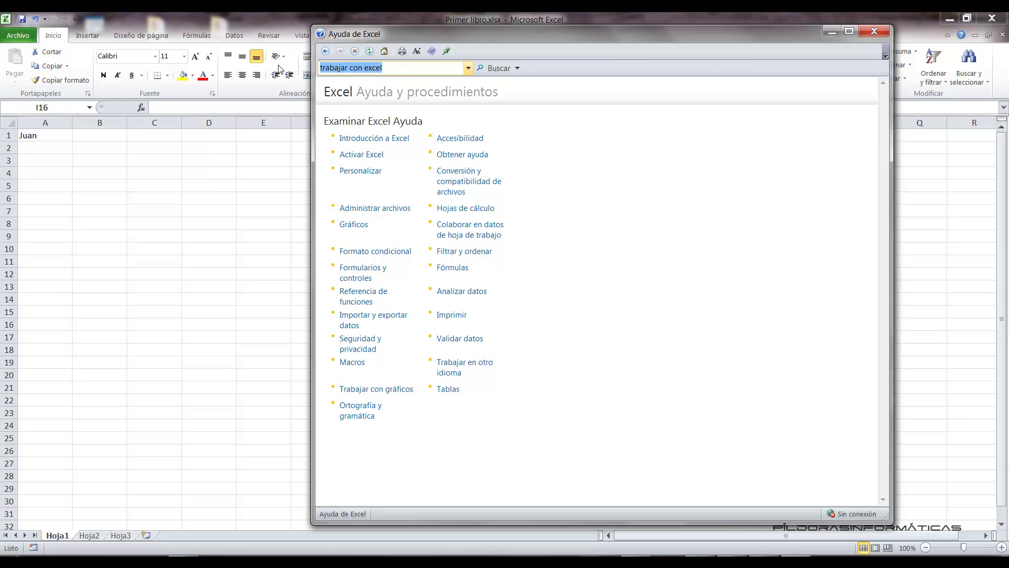
key(Delete)
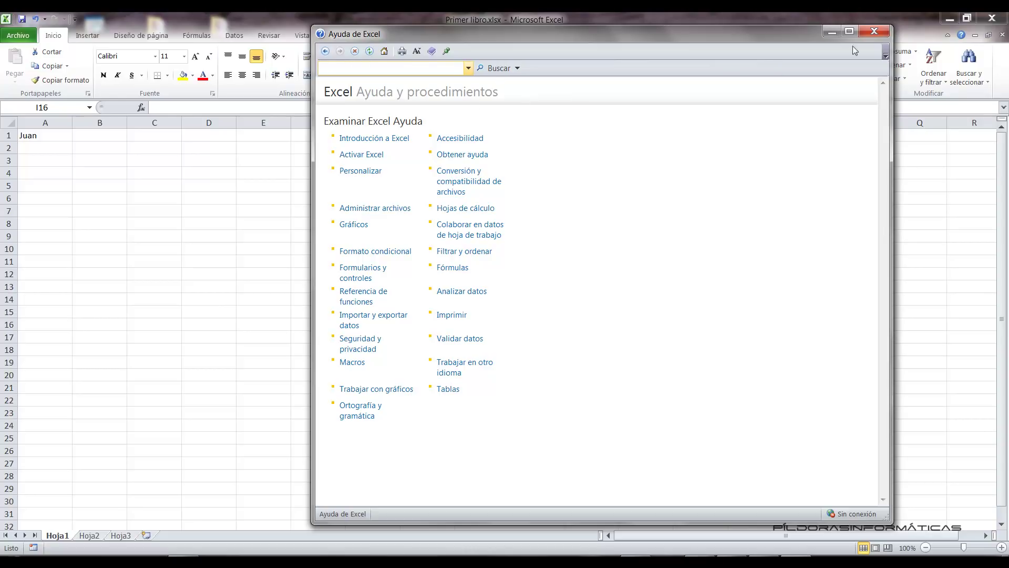
click(874, 32)
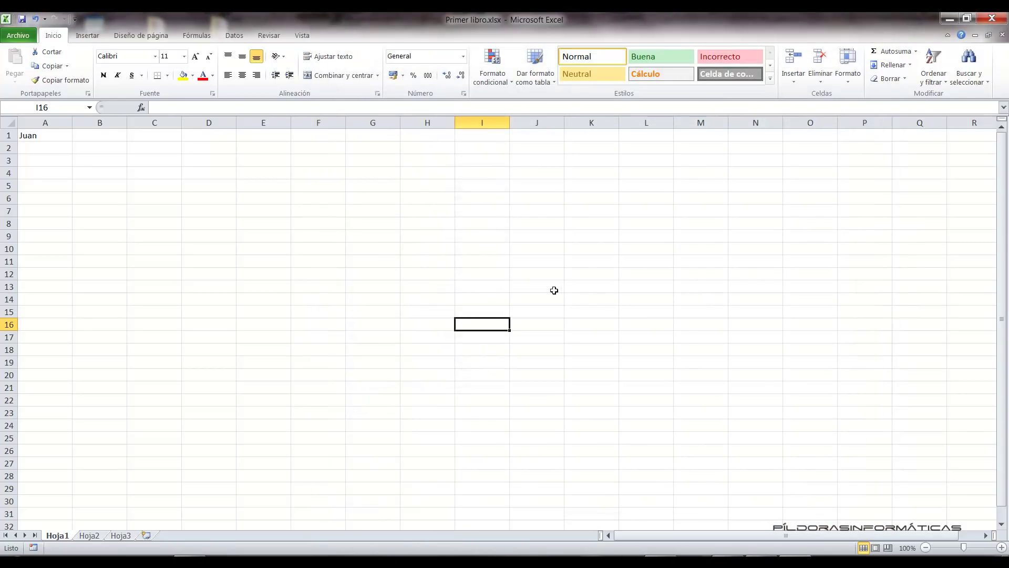
drag(419, 204, 419, 250)
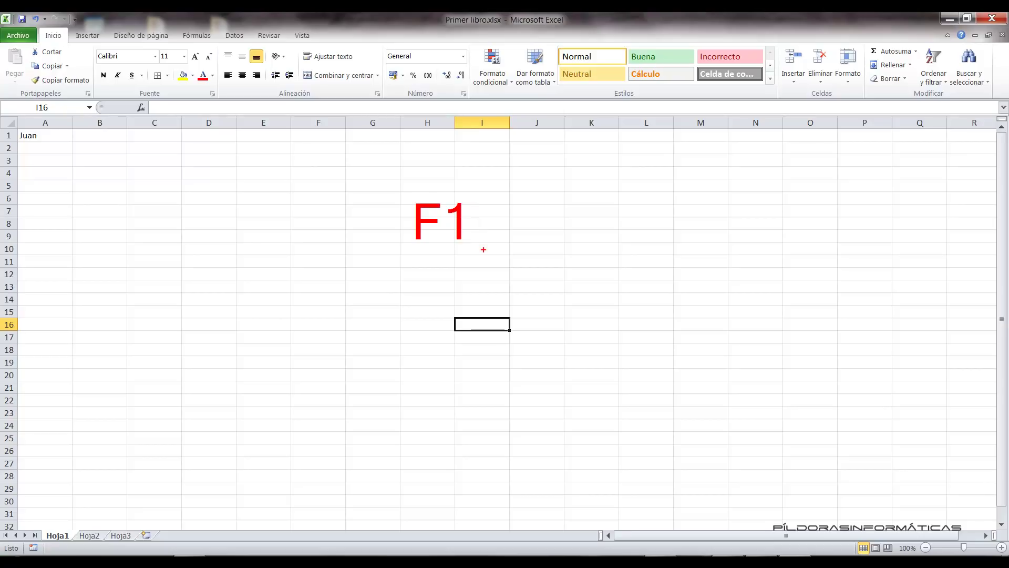
key(F1)
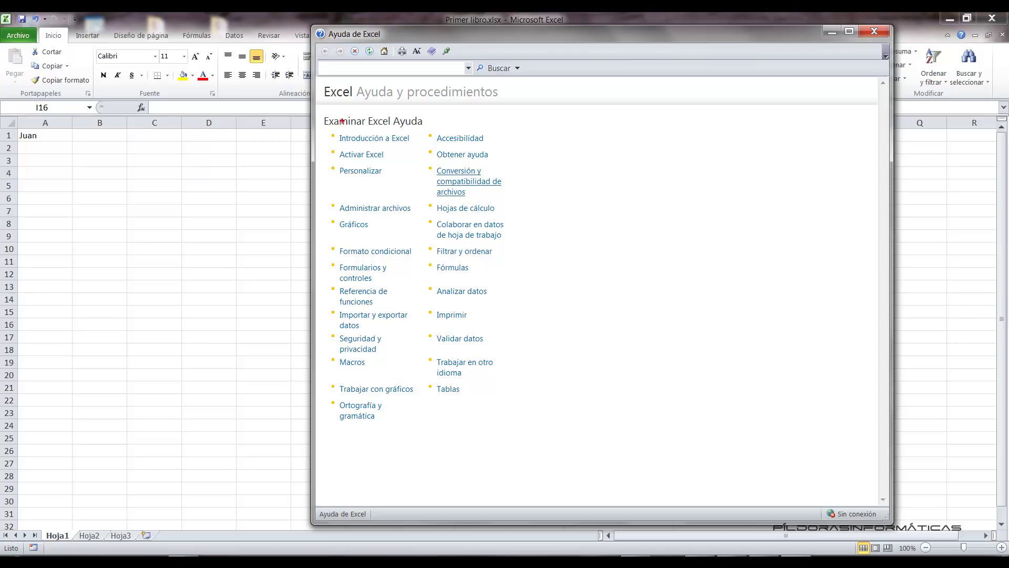
- Open the Introducción a Excel category from the Help browse list
drag(316, 111, 541, 453)
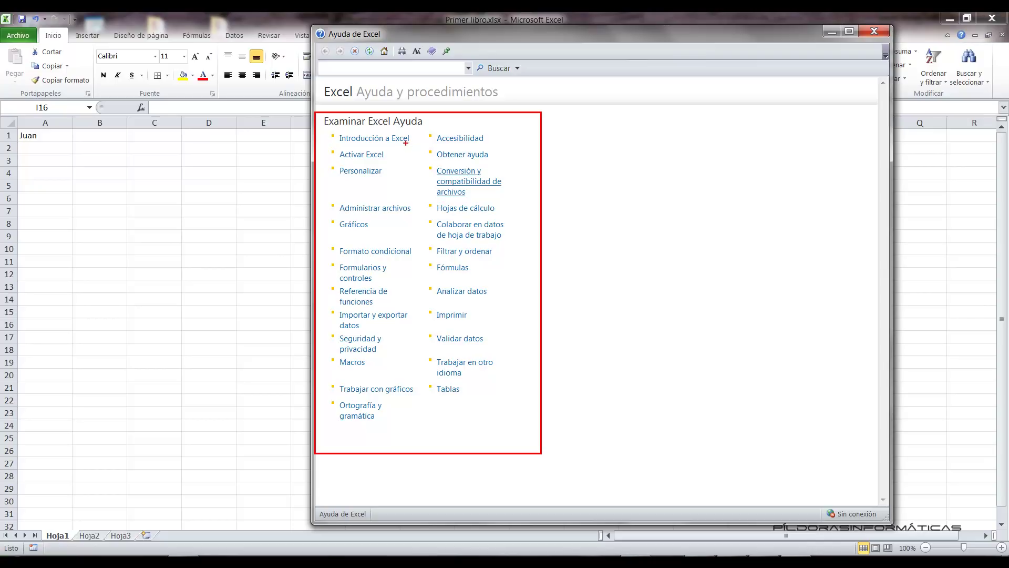
drag(404, 146, 442, 195)
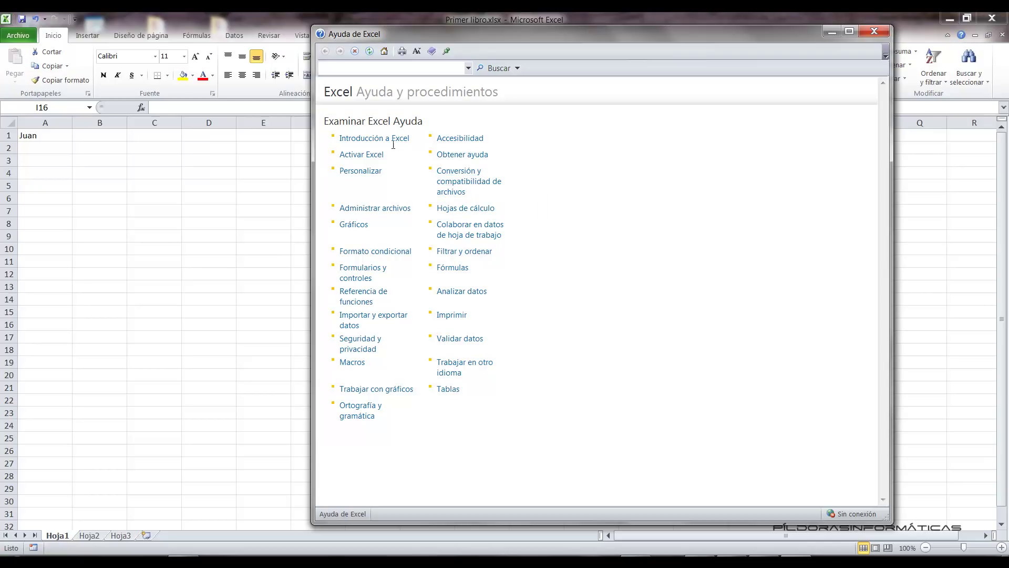
click(365, 138)
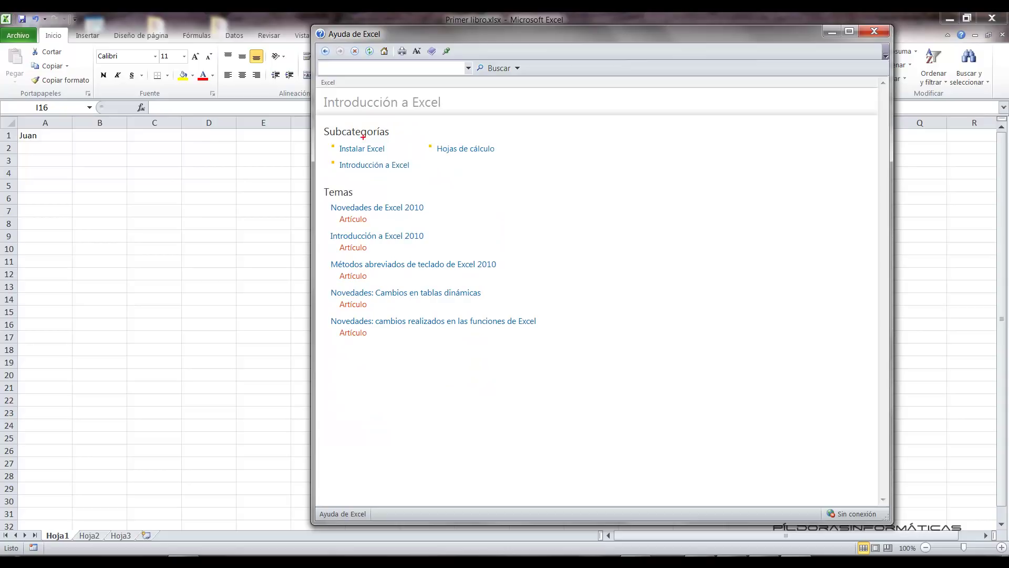
- Open its subcategory topics, then go back to the Introducción a Excel category page
drag(334, 147, 254, 148)
drag(334, 156, 388, 155)
drag(335, 173, 506, 161)
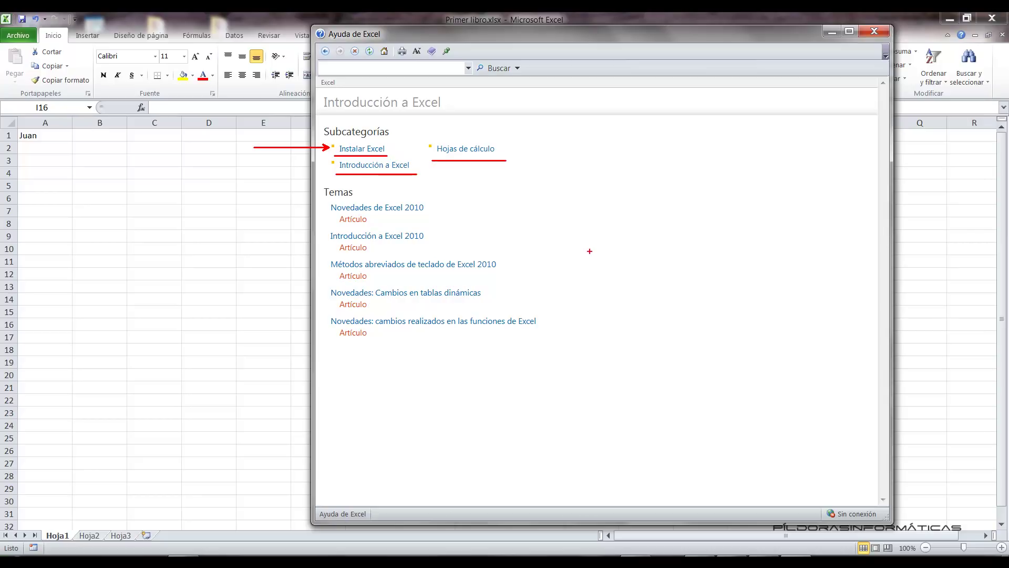
click(376, 166)
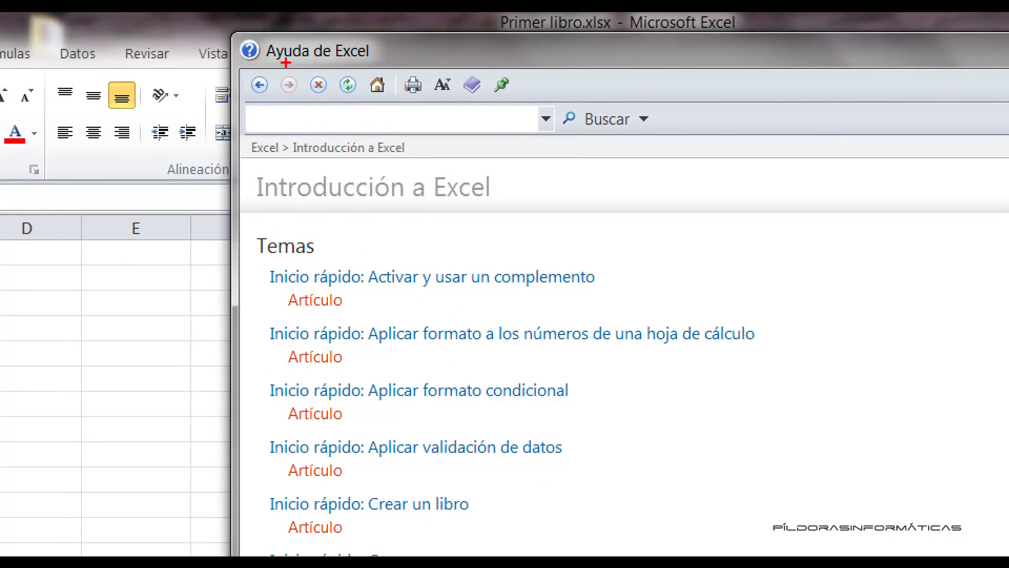
click(253, 77)
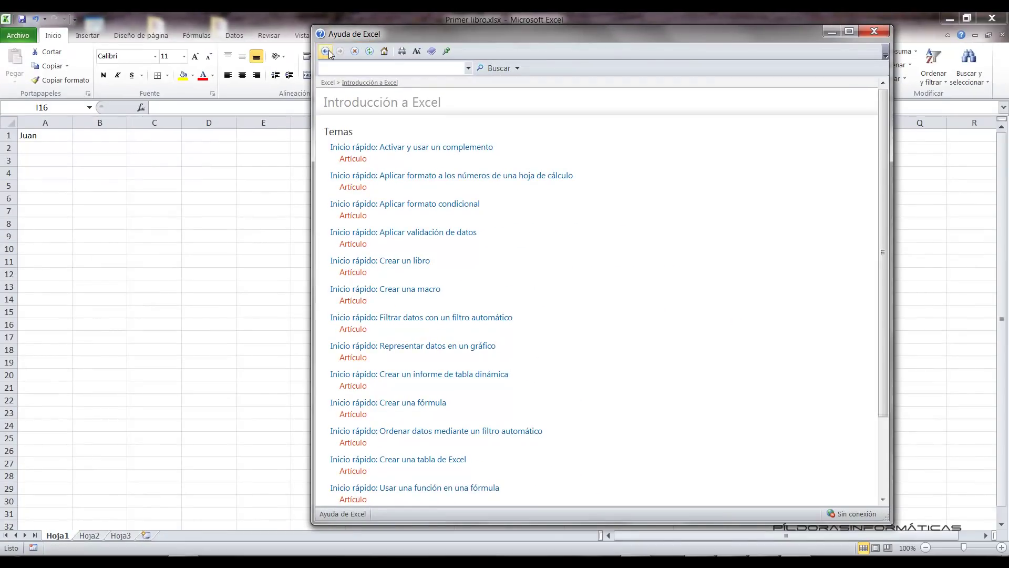
click(325, 50)
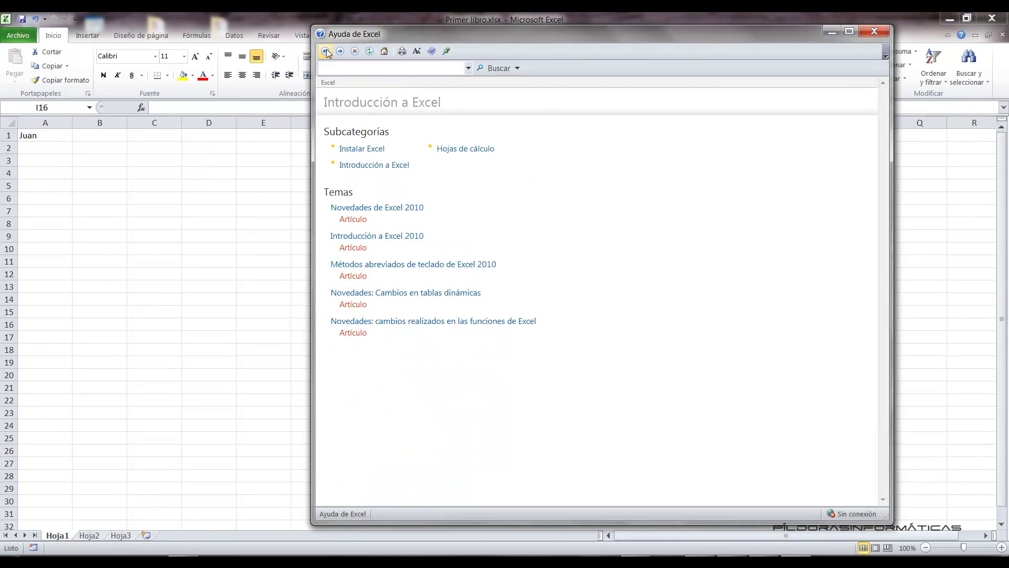
click(462, 151)
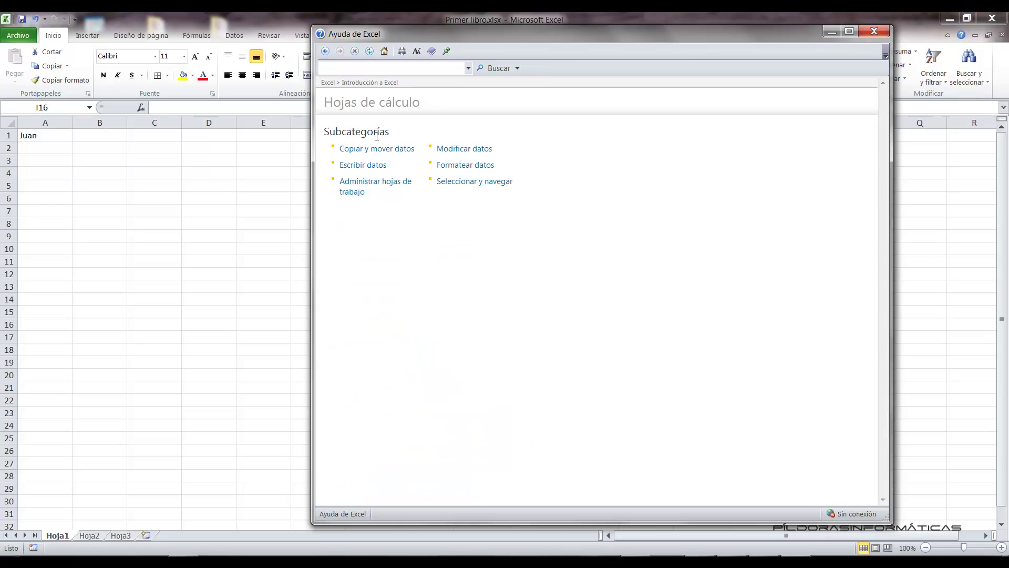
click(461, 154)
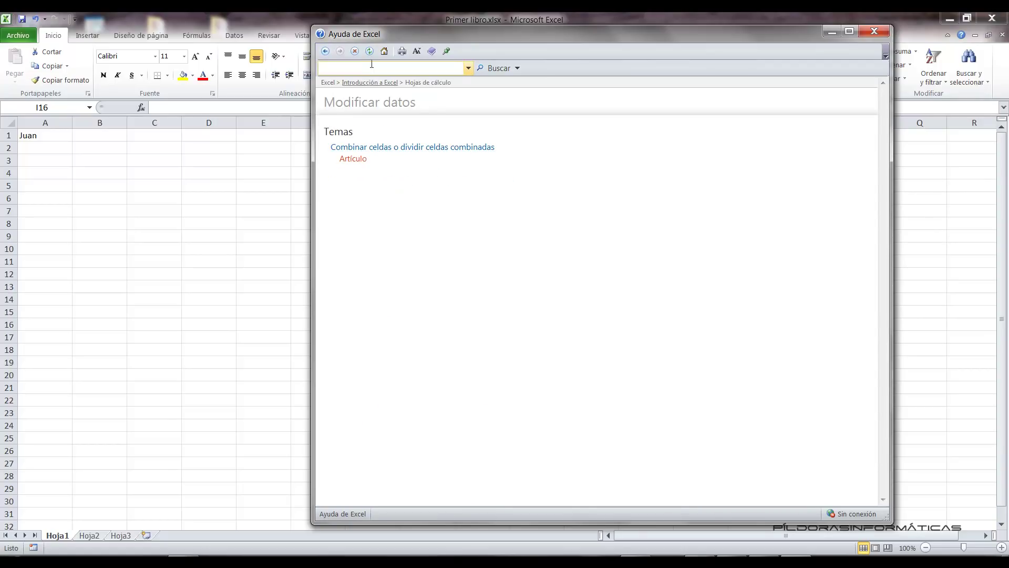
click(324, 52)
click(325, 52)
click(340, 51)
click(340, 51)
click(326, 52)
click(330, 53)
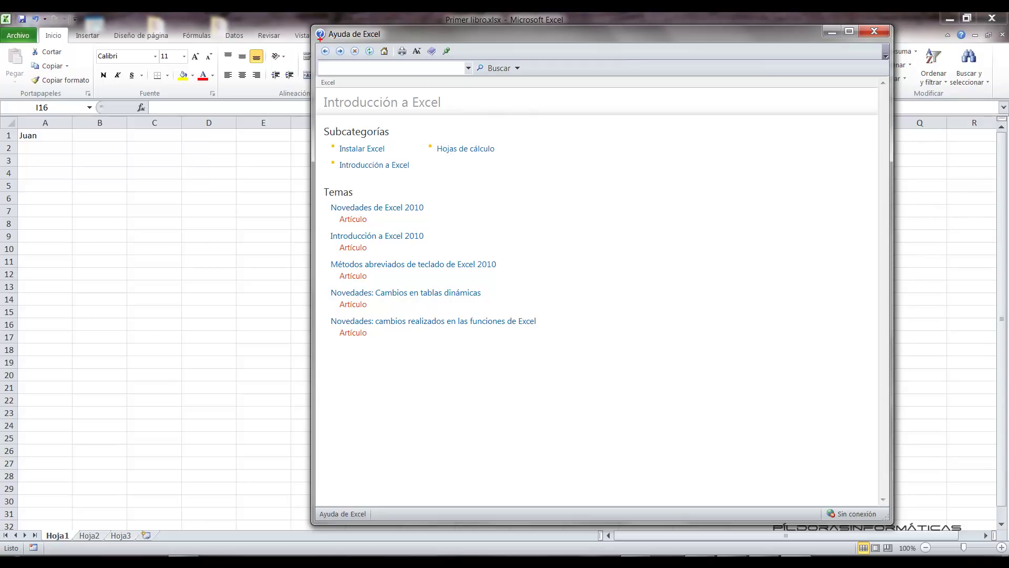
- Drag the Ayuda de Excel window a little left, still showing Introducción a Excel
drag(558, 128, 558, 318)
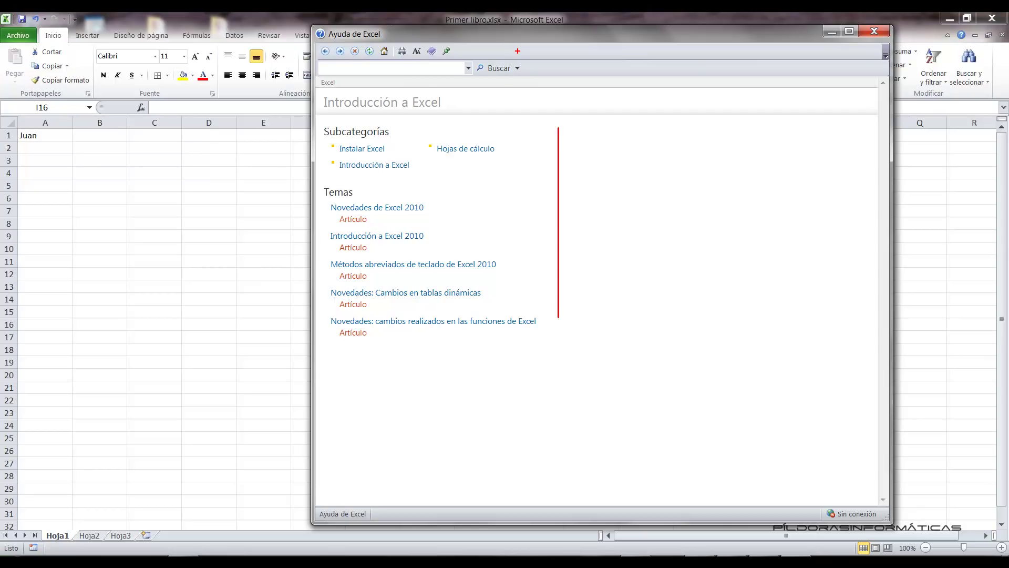
drag(405, 66, 509, 242)
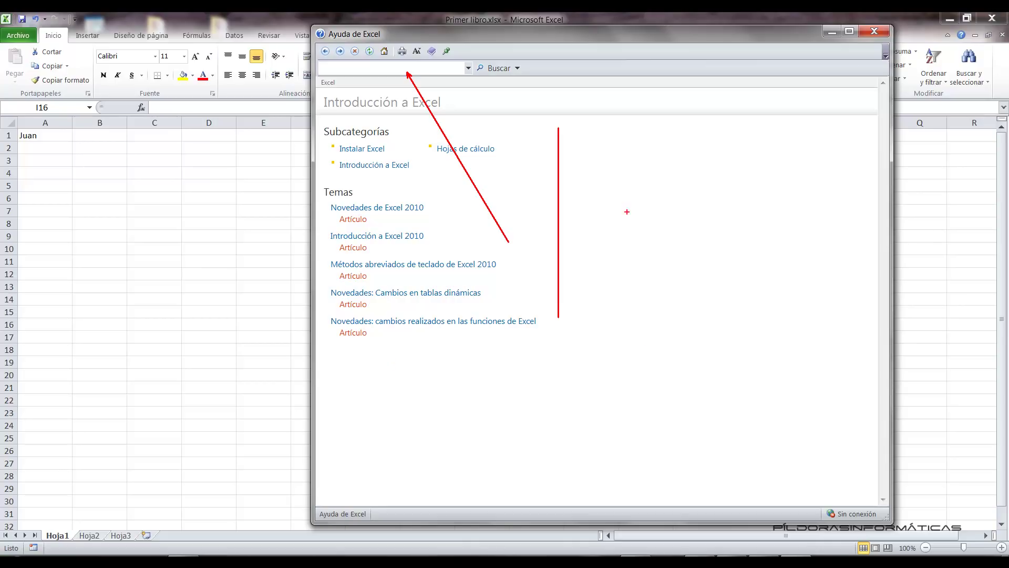
drag(309, 24, 394, 44)
key(Escape)
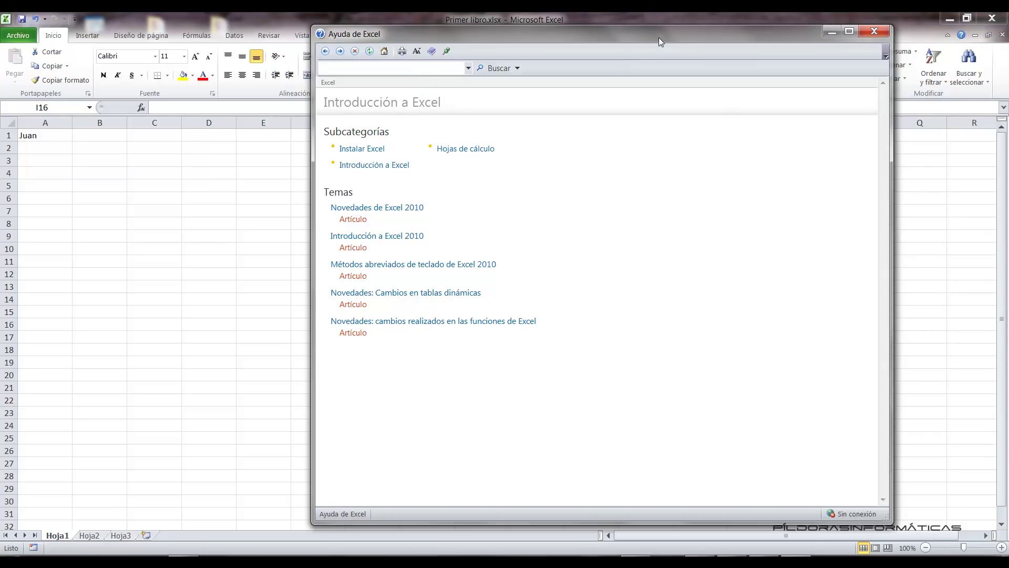
drag(661, 41, 644, 40)
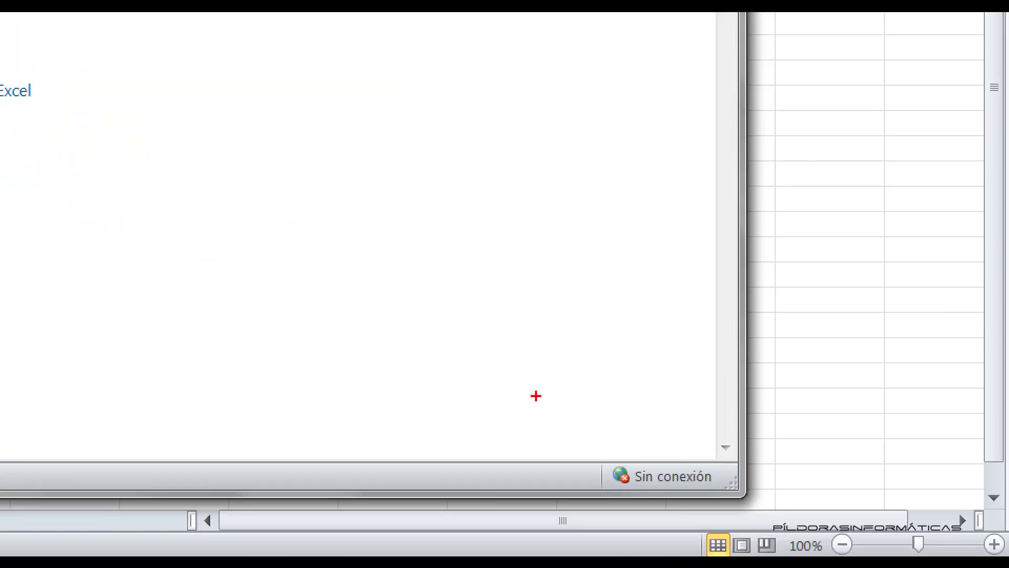
drag(584, 444, 752, 515)
drag(657, 444, 503, 188)
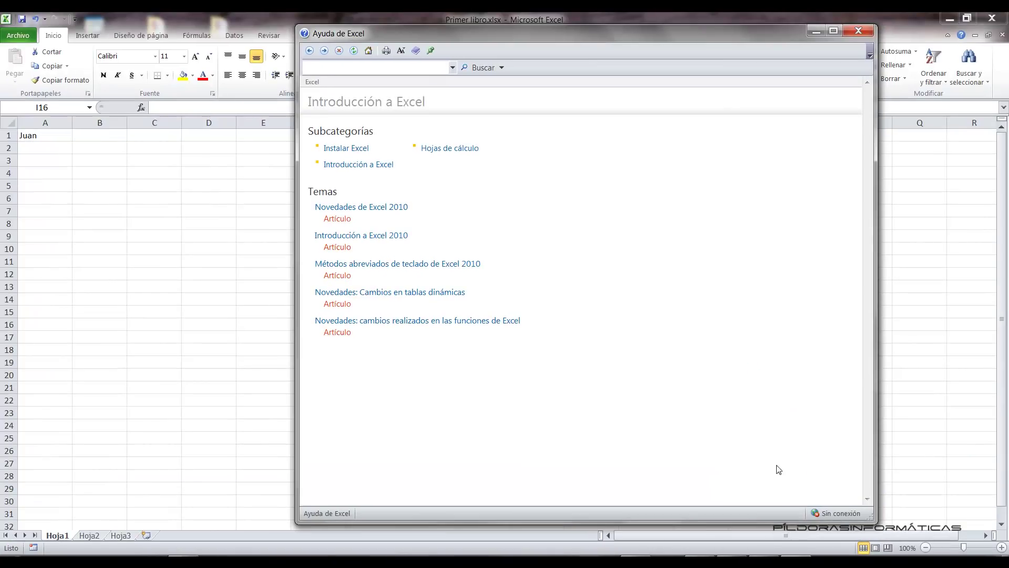
- Change the help connection from 'Sin conexión' to 'Mostrar contenido de Office.com'
click(829, 513)
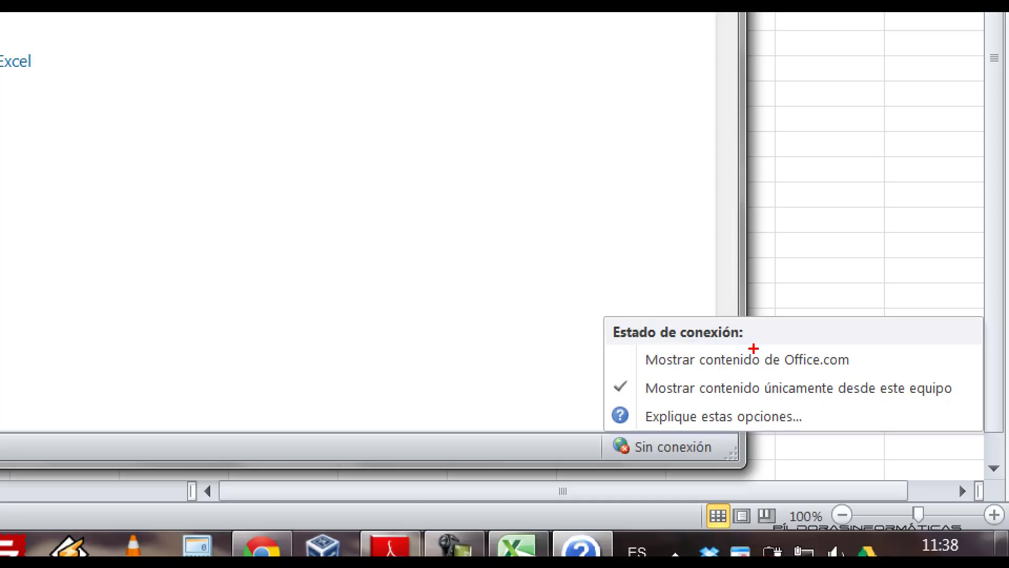
drag(611, 418, 849, 416)
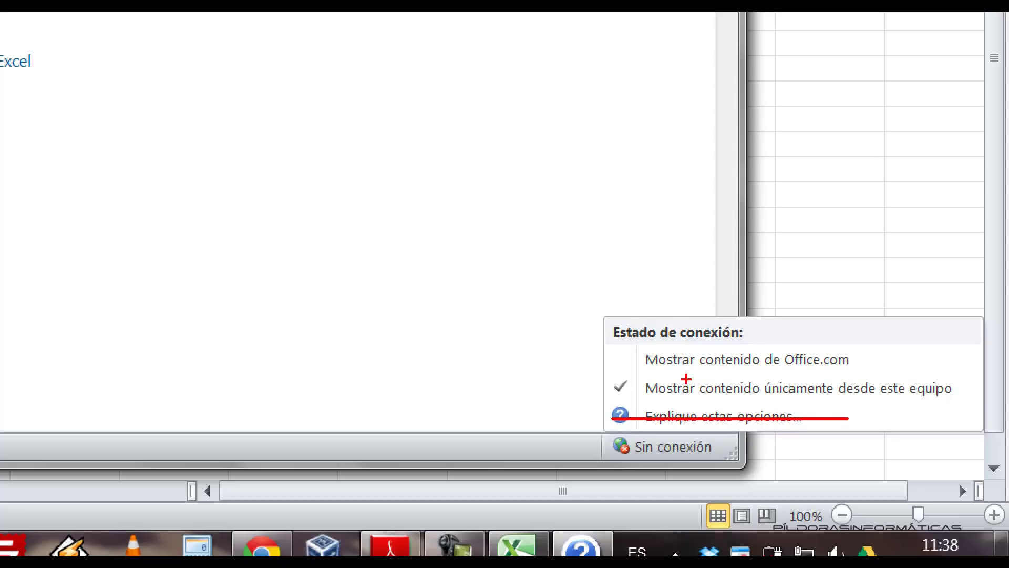
drag(636, 399, 957, 404)
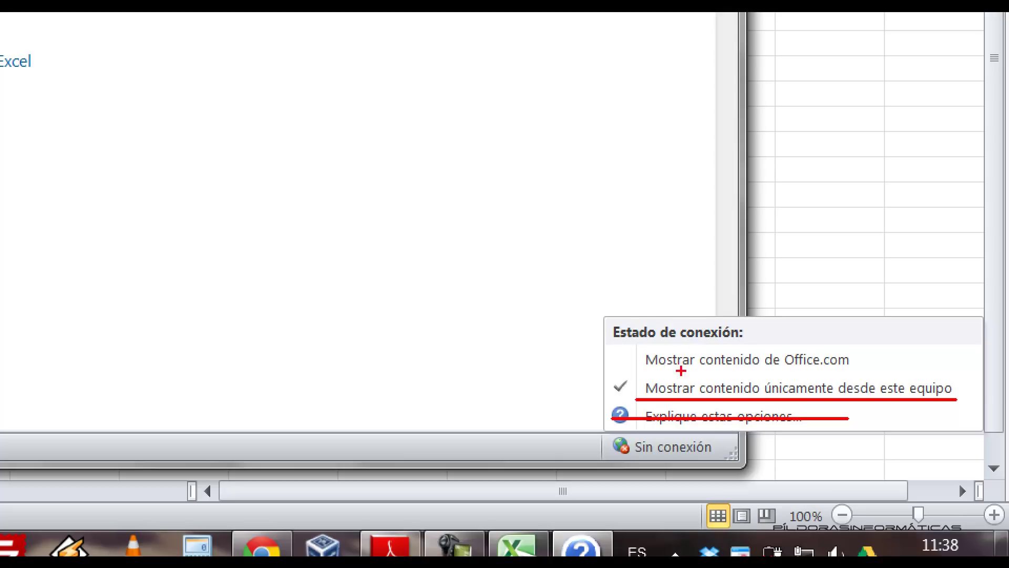
drag(645, 376, 869, 378)
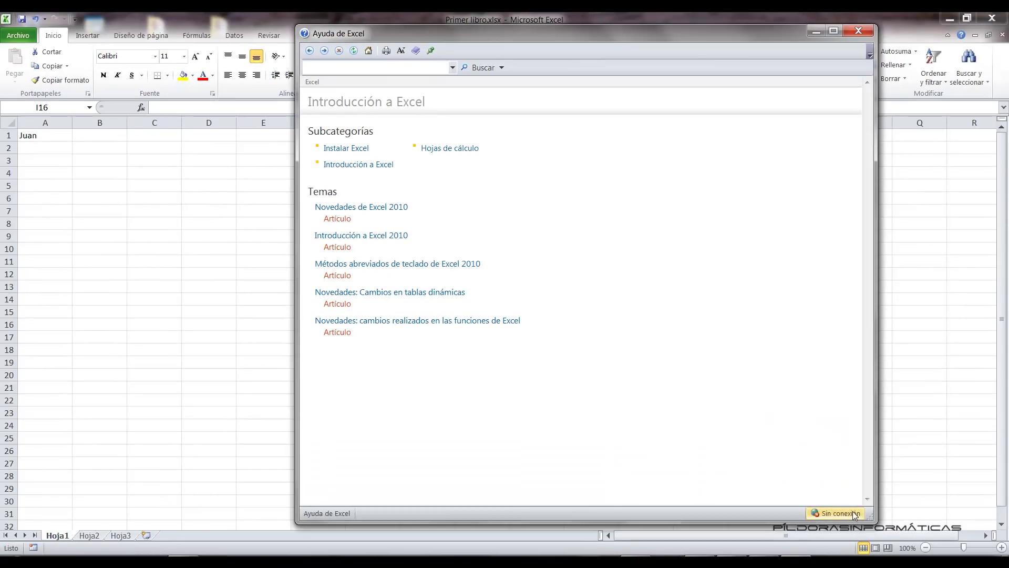
click(855, 514)
click(851, 470)
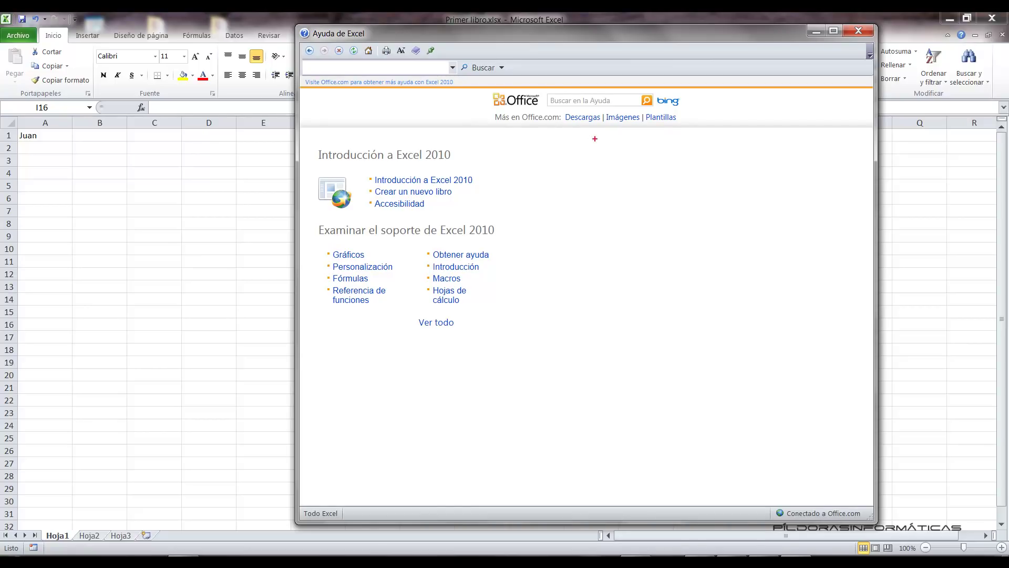
- Open the Tabla de contenido pane beside the Office.com help page
drag(488, 85, 697, 112)
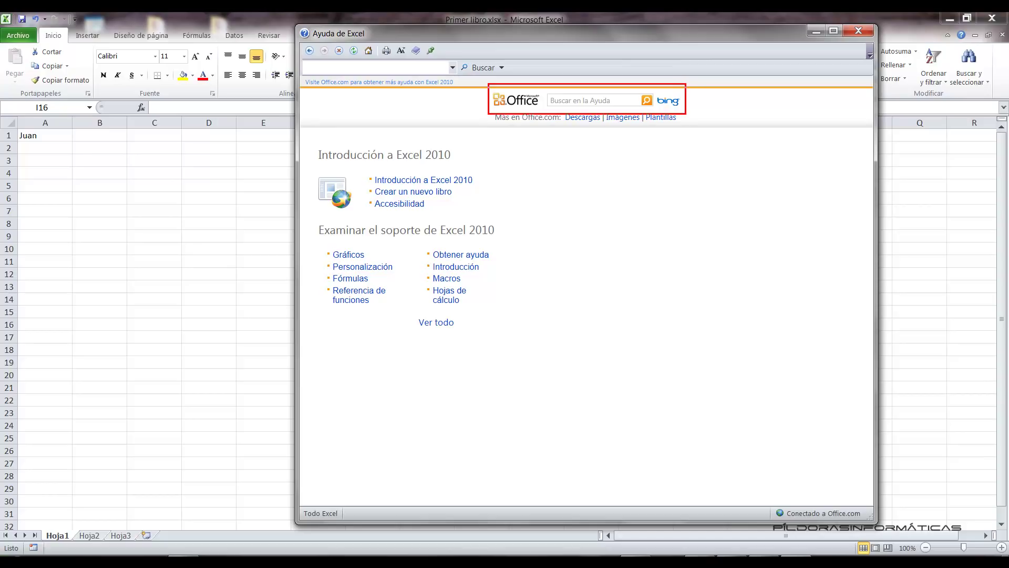
drag(597, 123, 514, 189)
mouse_move(609, 124)
mouse_down()
mouse_move(767, 254)
mouse_move(713, 195)
mouse_up()
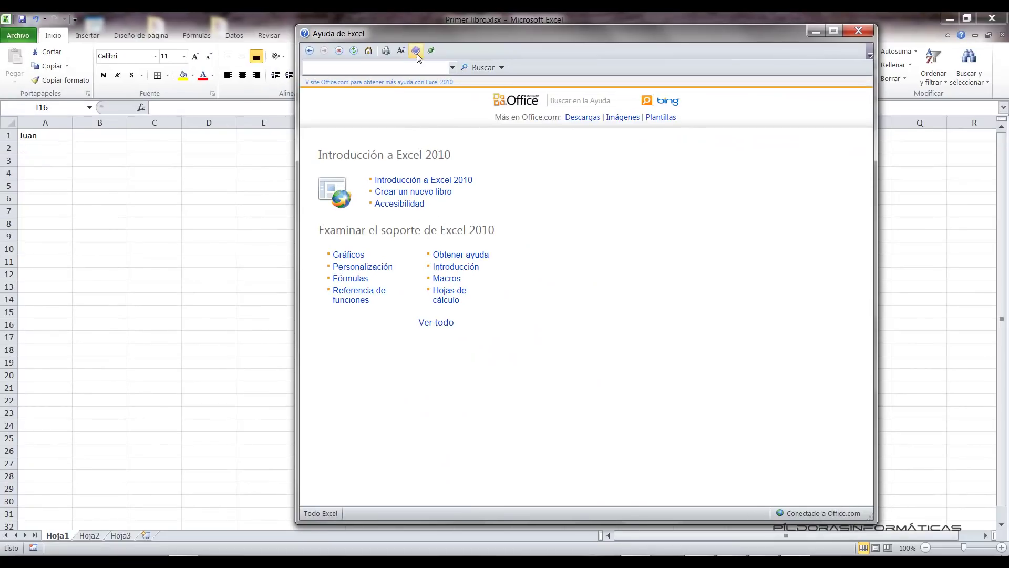
click(416, 50)
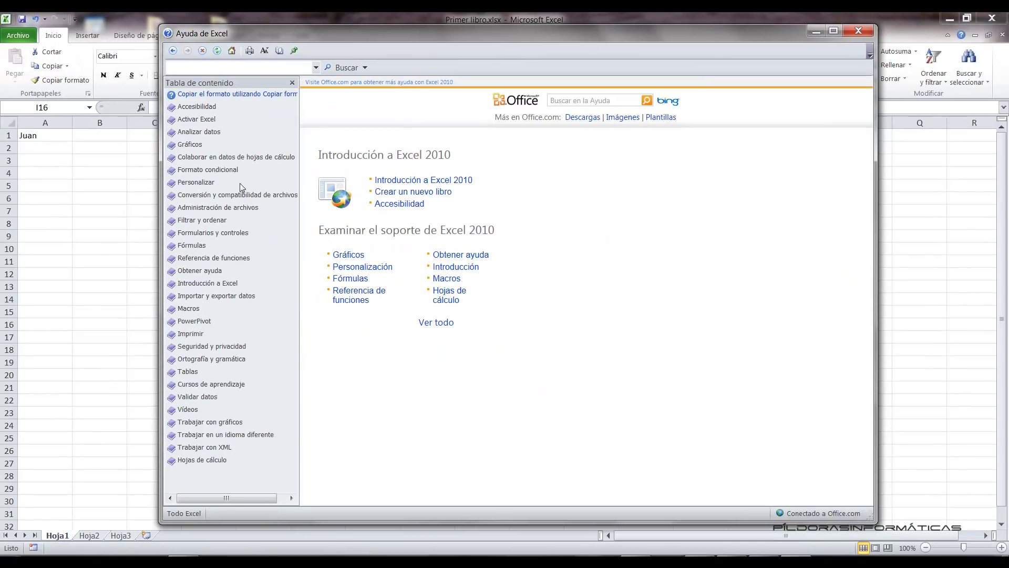
- Expand Gráficos > Crear gráficos in the contents pane and widen the pane
click(194, 145)
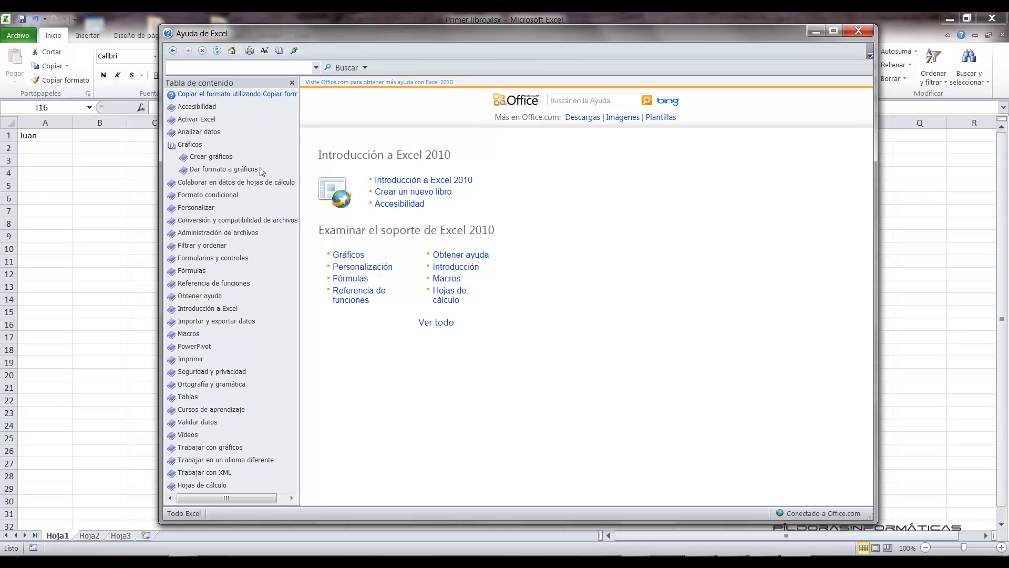
click(216, 158)
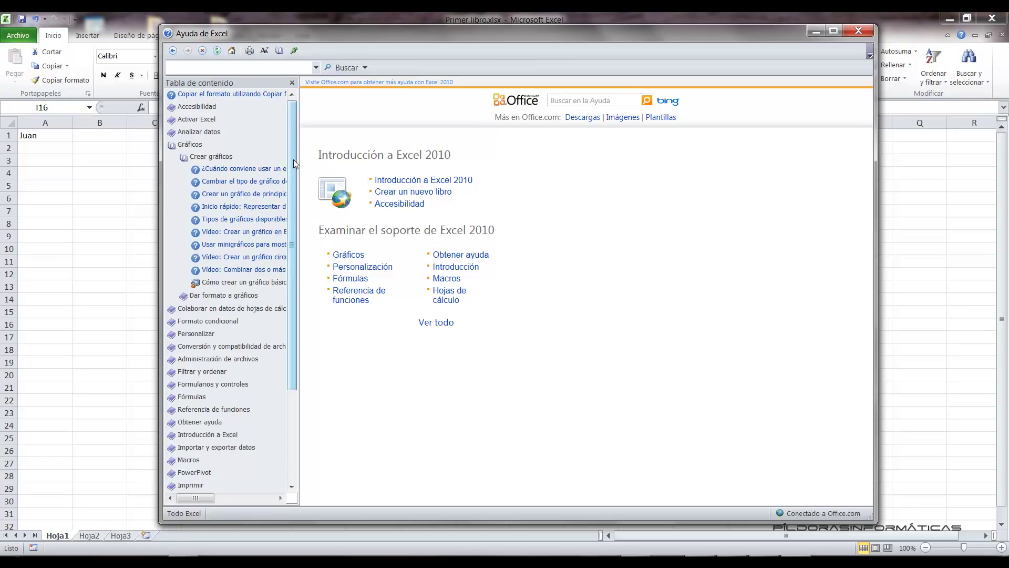
drag(293, 163, 376, 164)
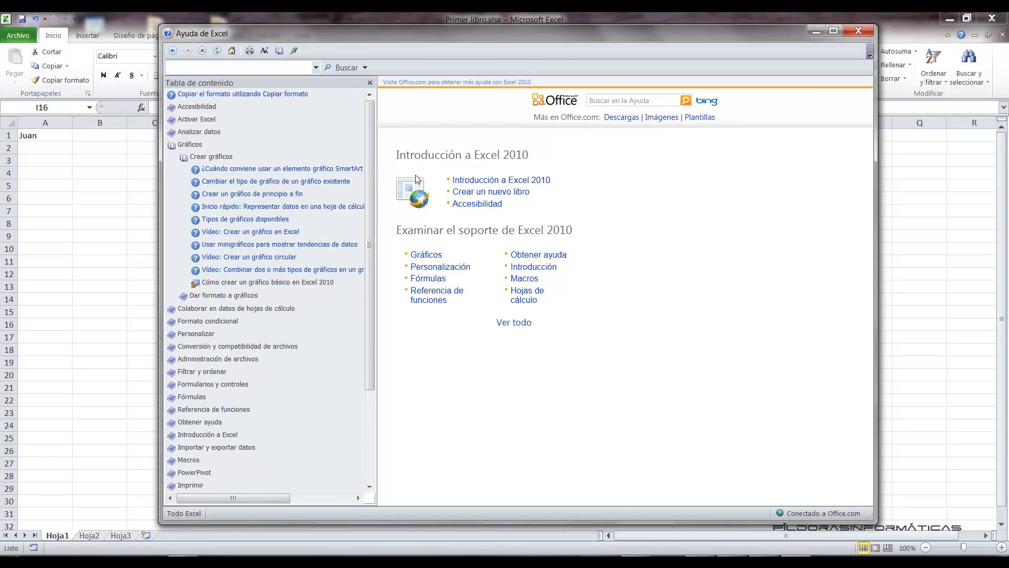
mouse_move(784, 492)
mouse_down()
mouse_move(397, 265)
mouse_move(388, 207)
mouse_up()
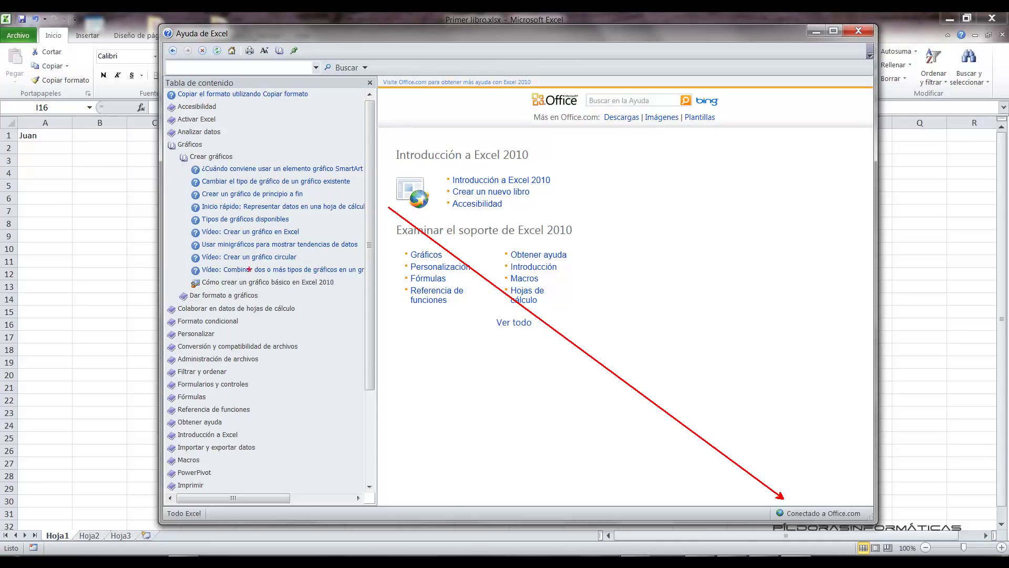
key(Escape)
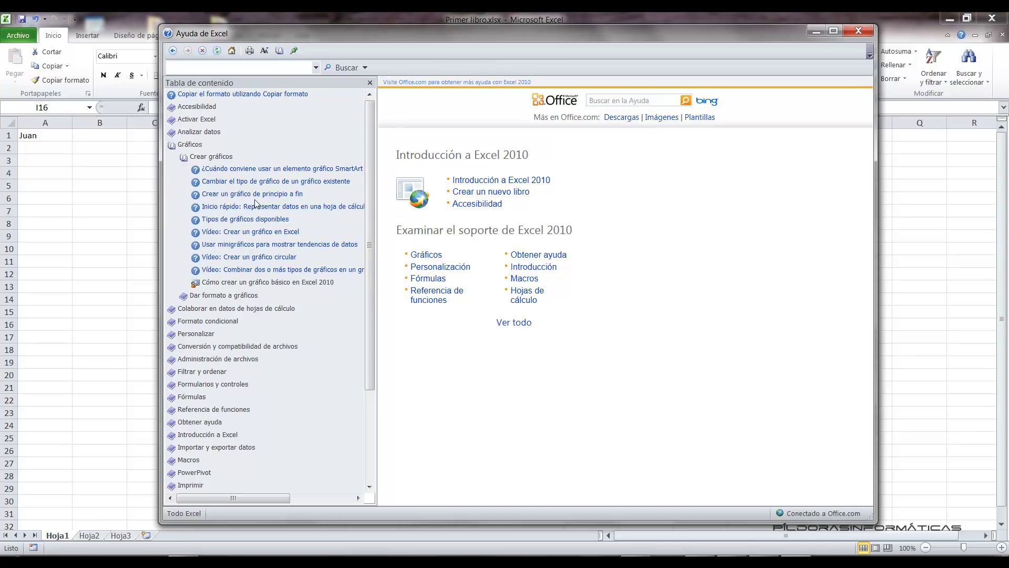
- Open 'Crear un gráfico de principio a fin' full screen and jump to Paso 1
click(250, 195)
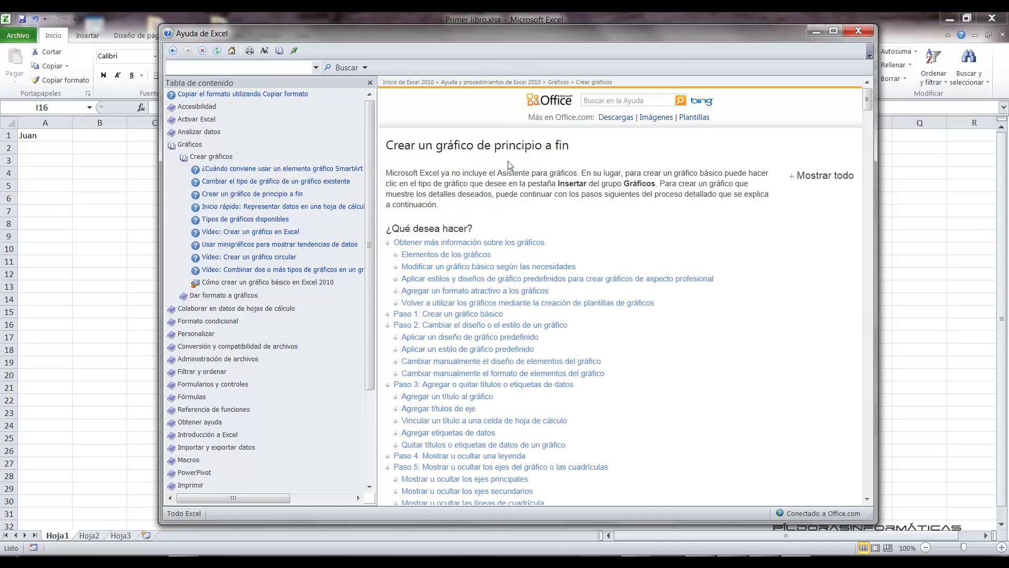
click(835, 30)
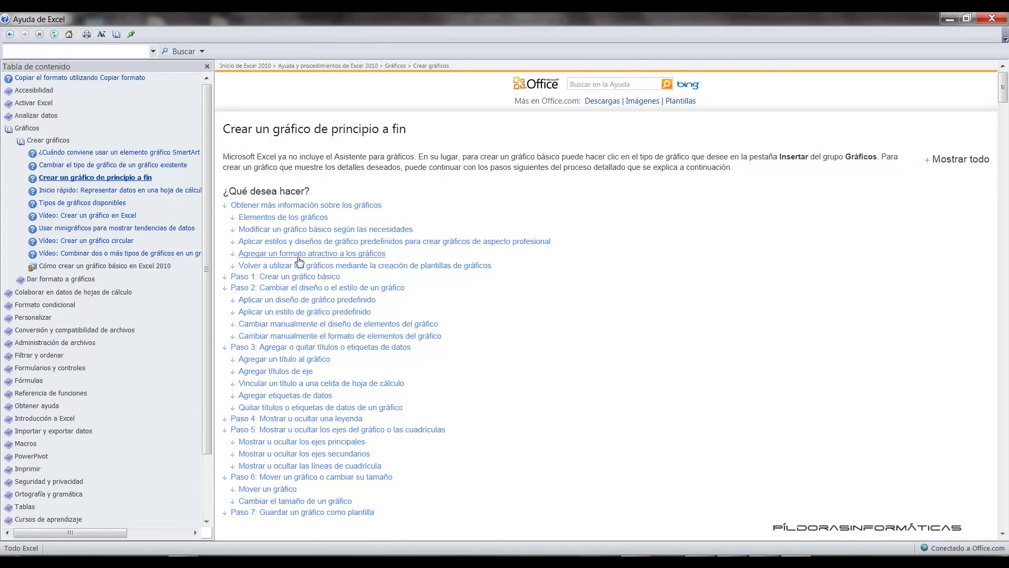
click(288, 279)
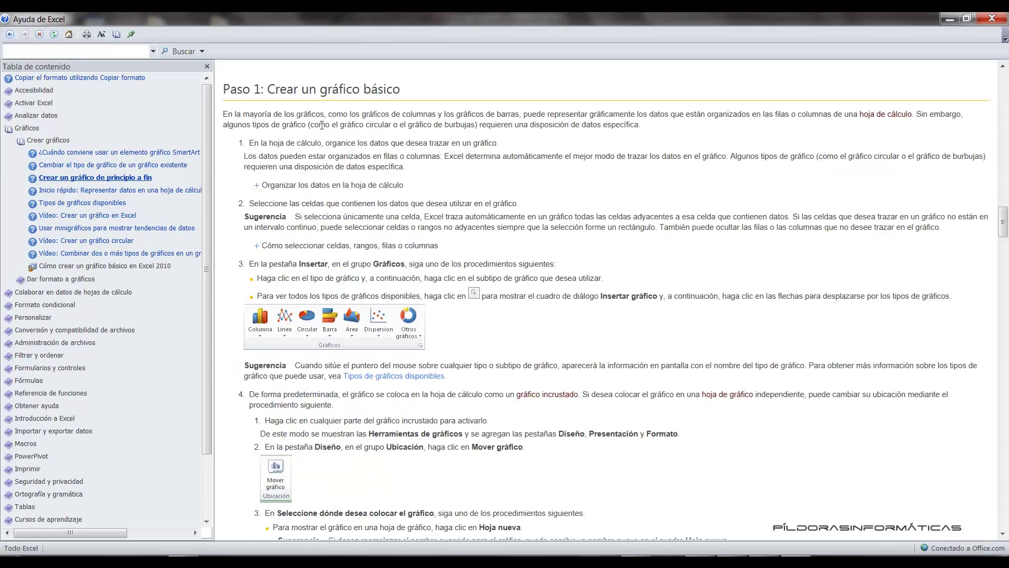
- Scroll through the Paso 1: Crear un gráfico básico part of the article
scroll(372, 115, down, 8)
scroll(373, 126, up, 10)
scroll(375, 131, up, 4)
scroll(375, 132, down, 4)
scroll(374, 130, up, 10)
scroll(374, 131, up, 10)
scroll(375, 131, up, 10)
scroll(376, 131, down, 3)
scroll(375, 131, down, 10)
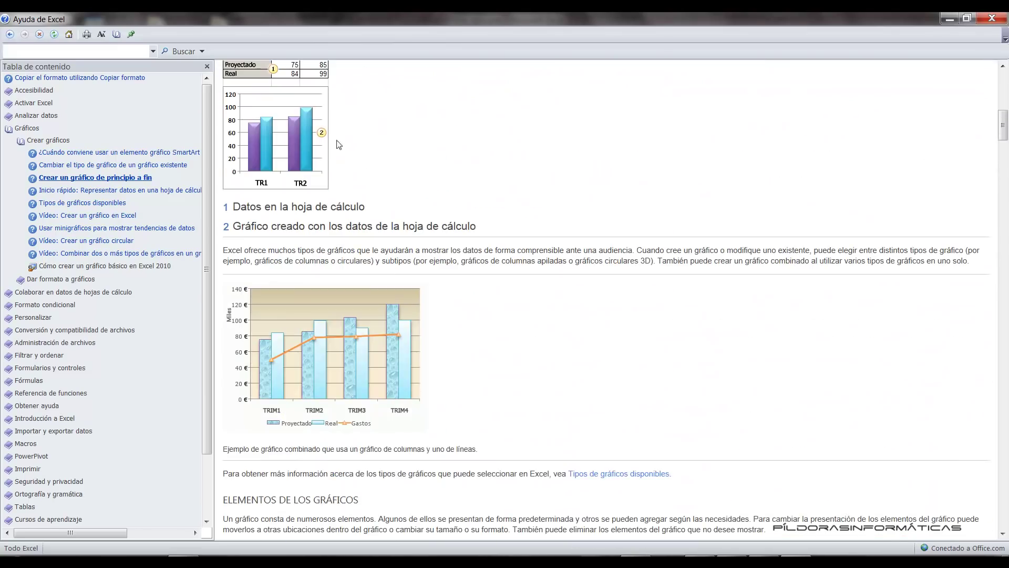
scroll(413, 328, down, 5)
scroll(413, 326, down, 2)
scroll(415, 324, down, 8)
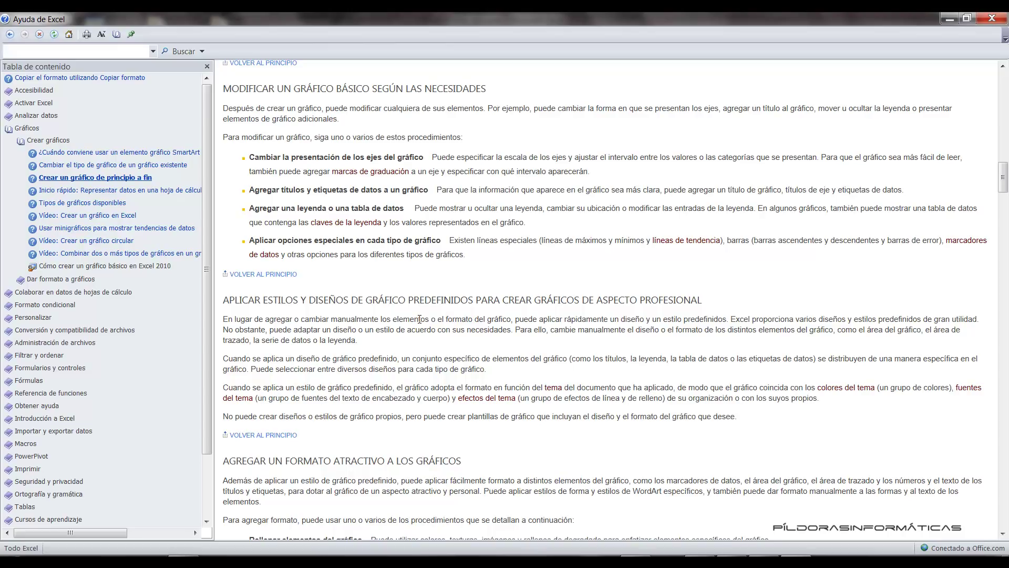
scroll(488, 385, up, 10)
scroll(492, 387, up, 3)
scroll(493, 387, down, 3)
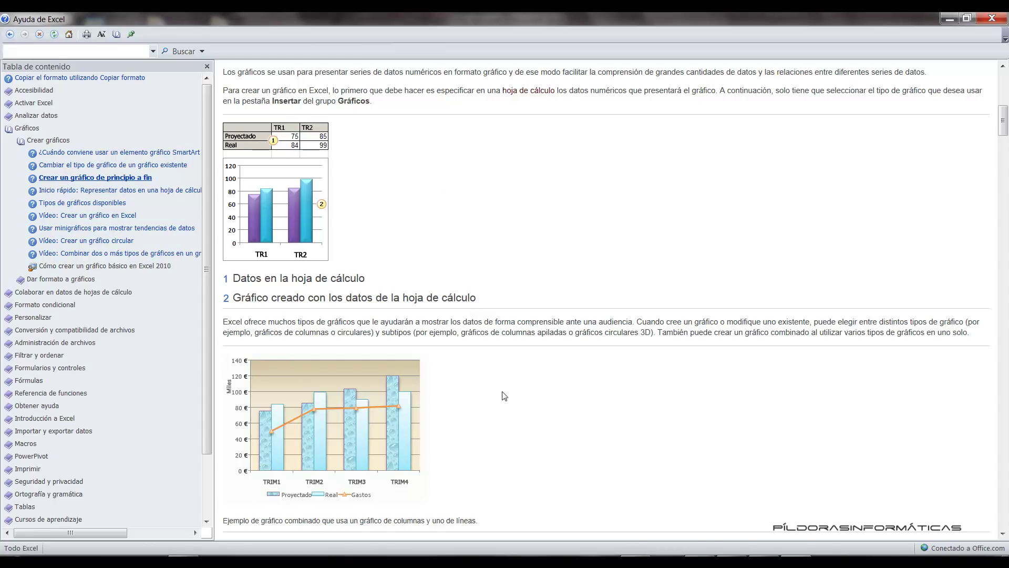
scroll(502, 396, down, 8)
- Scroll further down the article's later Paso steps and back toward the top
drag(174, 237, 253, 237)
key(Escape)
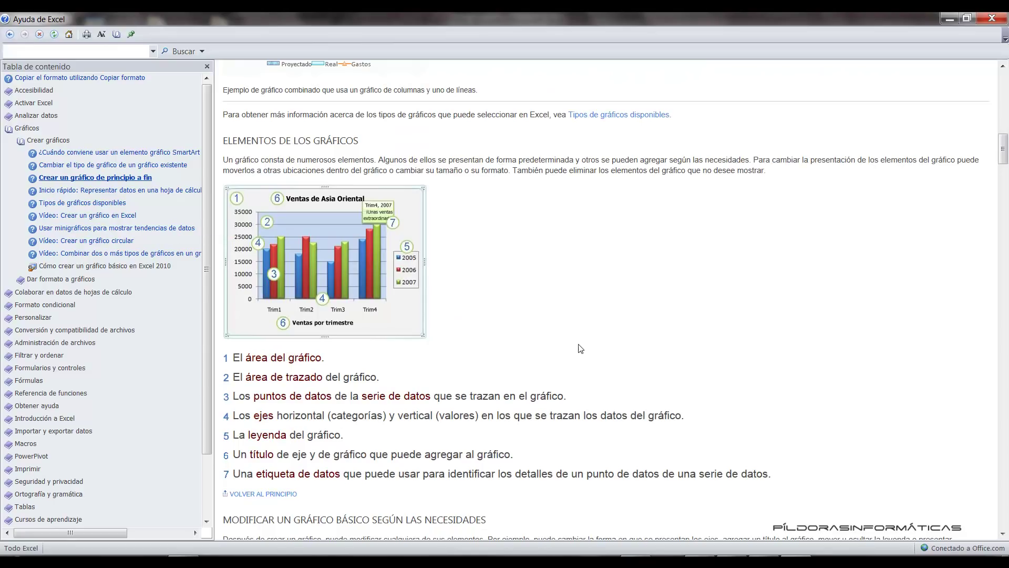
scroll(583, 344, down, 8)
scroll(589, 341, down, 10)
scroll(589, 340, down, 1)
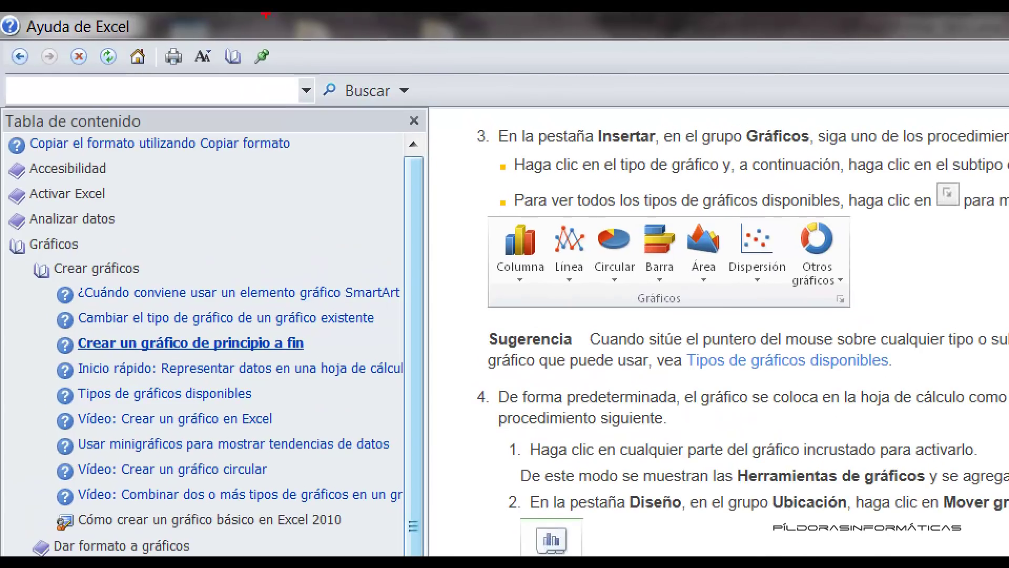
drag(153, 41, 189, 79)
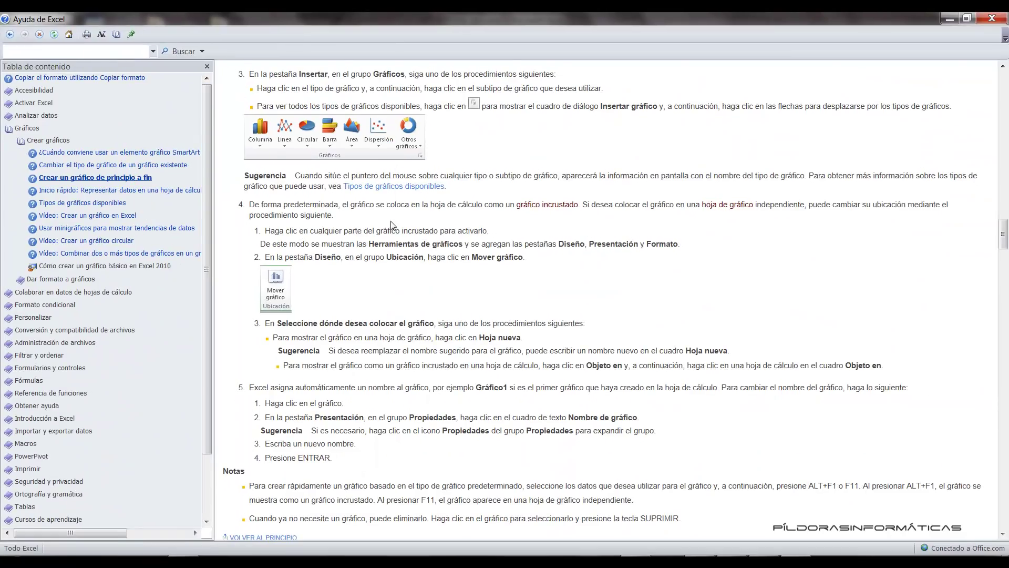
scroll(398, 219, down, 10)
scroll(398, 220, up, 5)
scroll(405, 231, down, 5)
scroll(410, 239, down, 10)
scroll(415, 247, down, 10)
scroll(415, 248, up, 5)
scroll(415, 247, up, 5)
scroll(415, 246, up, 5)
scroll(415, 244, up, 5)
scroll(416, 245, up, 5)
scroll(413, 250, up, 5)
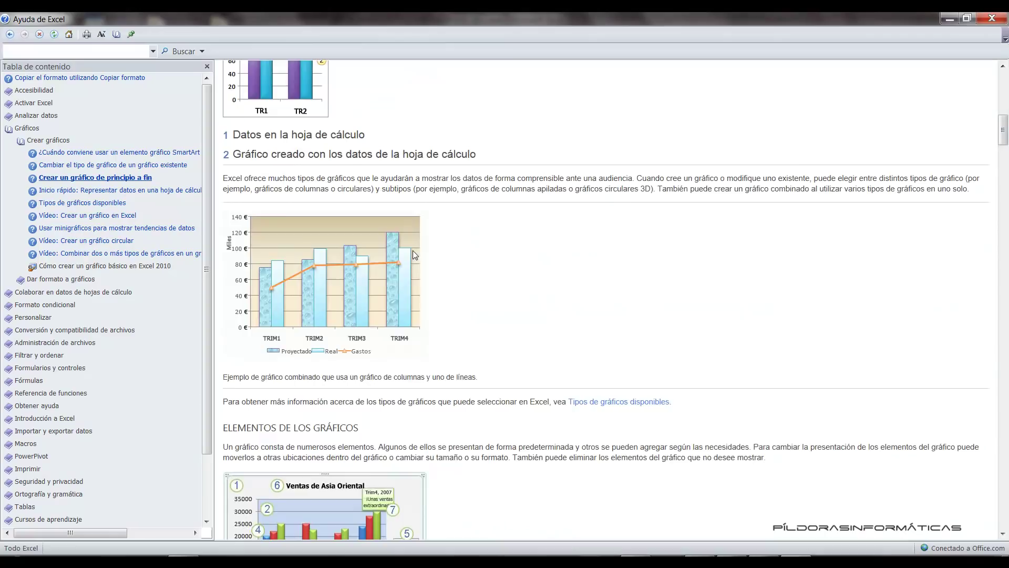
scroll(405, 251, up, 3)
scroll(404, 252, up, 5)
scroll(405, 250, up, 5)
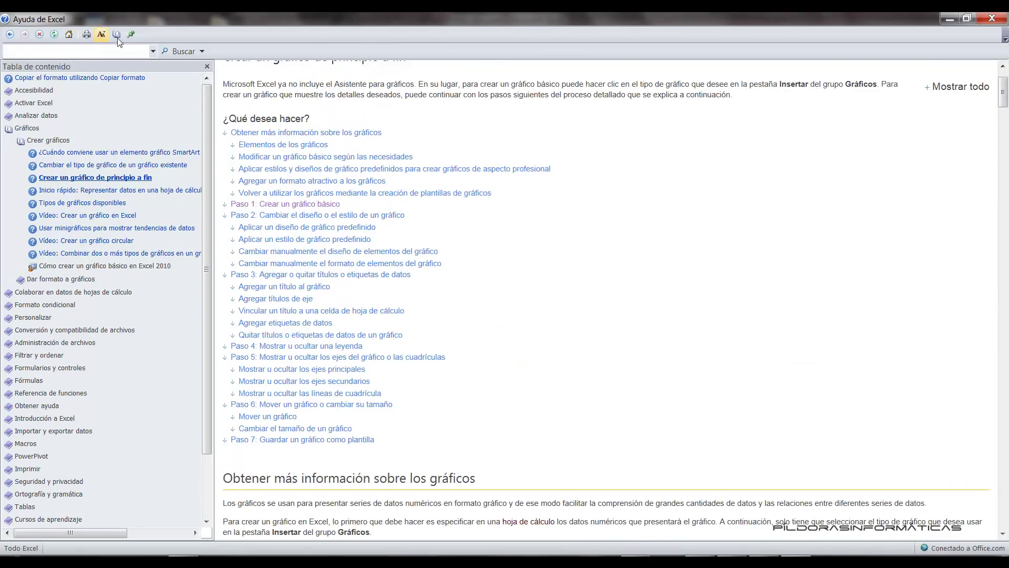
- Restore the Help window, narrow it on the sheet's right, and show Paso 1
click(971, 17)
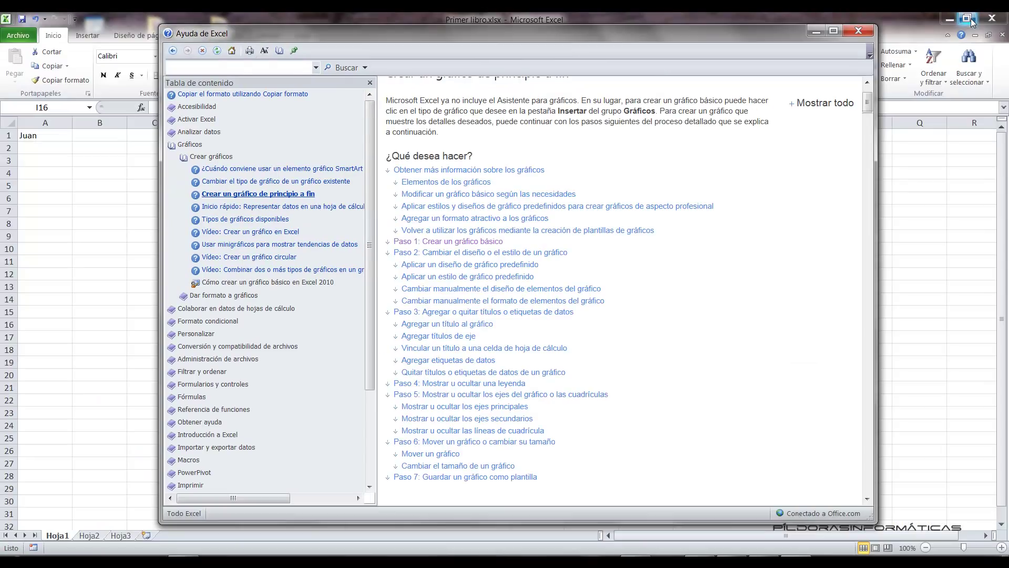
drag(617, 33, 722, 46)
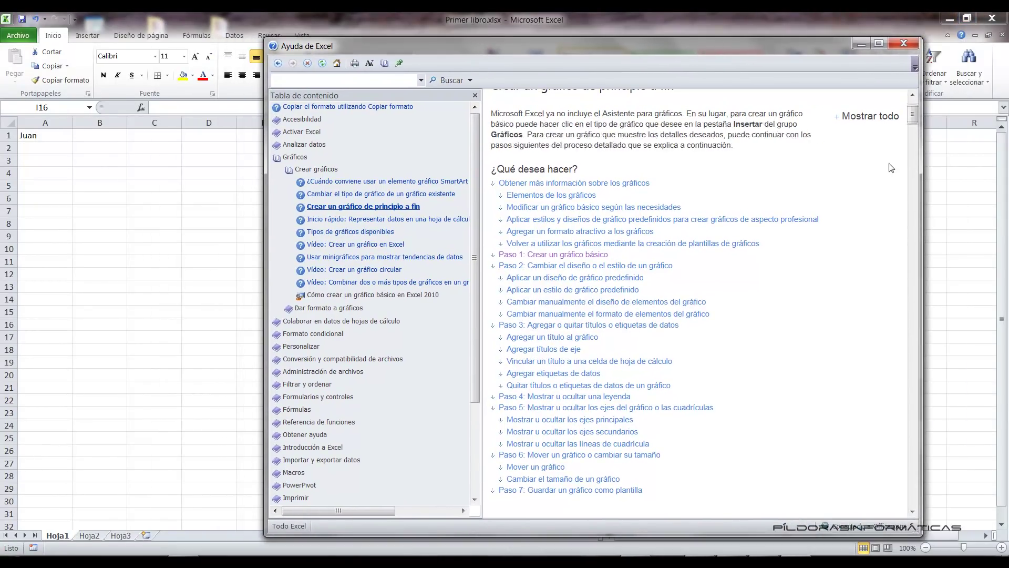
drag(980, 153, 814, 153)
drag(626, 48, 778, 51)
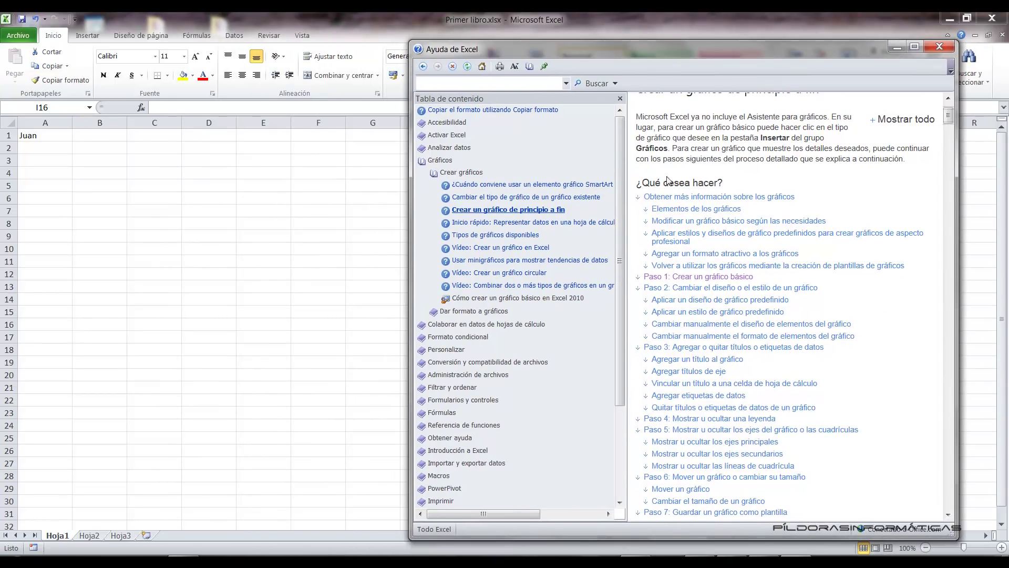
click(707, 278)
drag(696, 52, 737, 28)
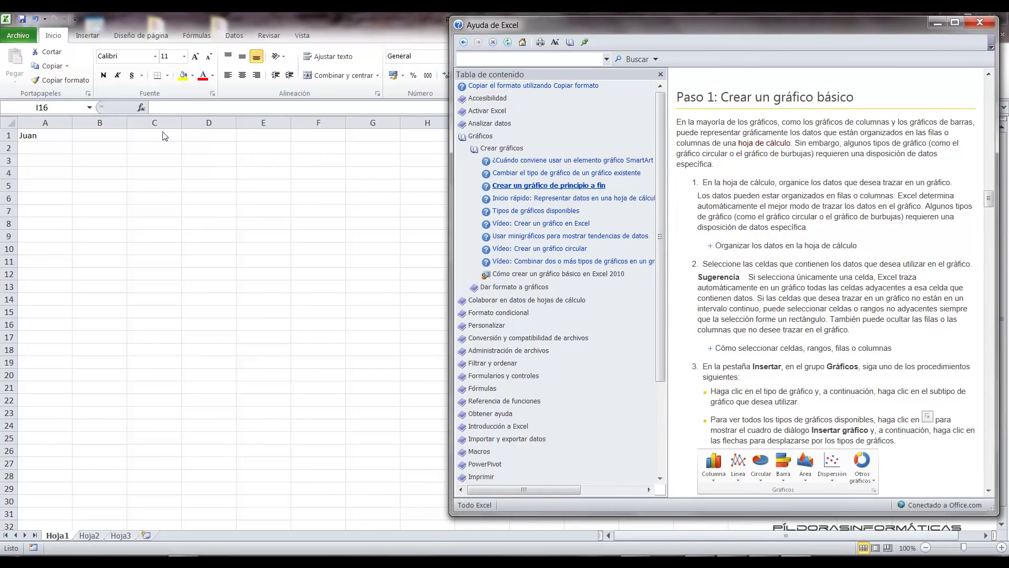
- Alternate between the workbook and the Help window using Alt+Tab
click(242, 135)
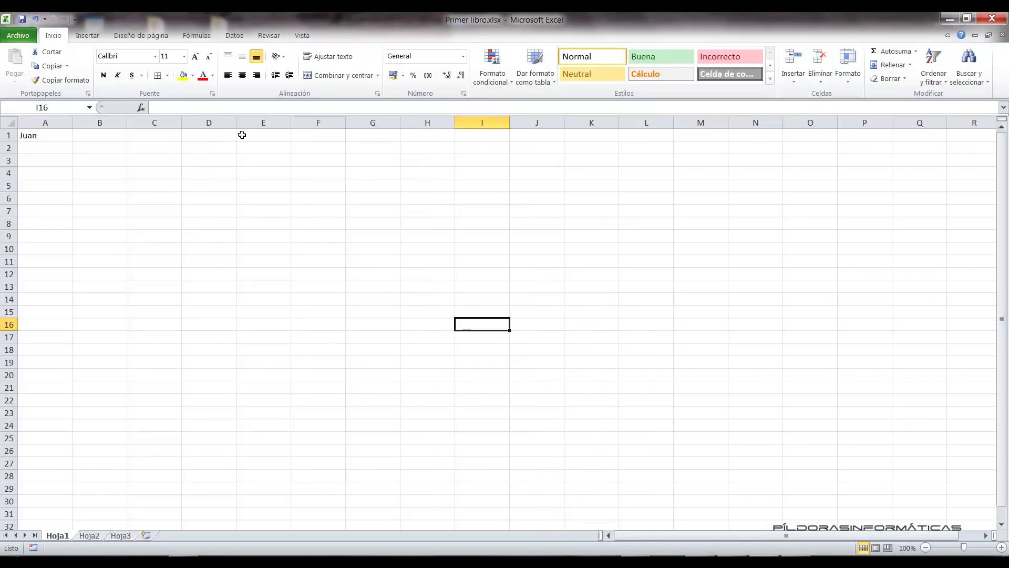
key(alt+Tab)
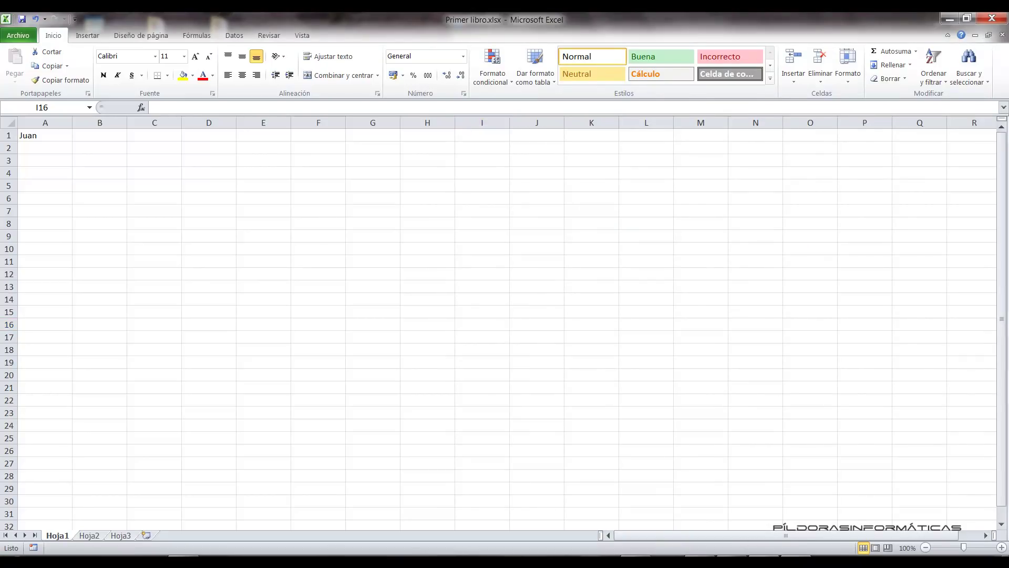
key(alt+Tab)
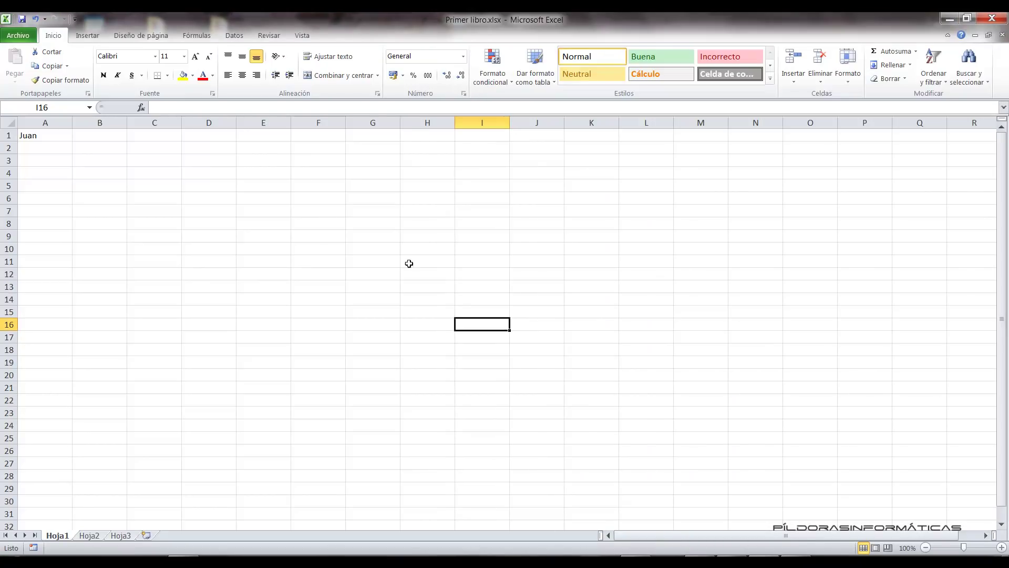
key(alt+Tab)
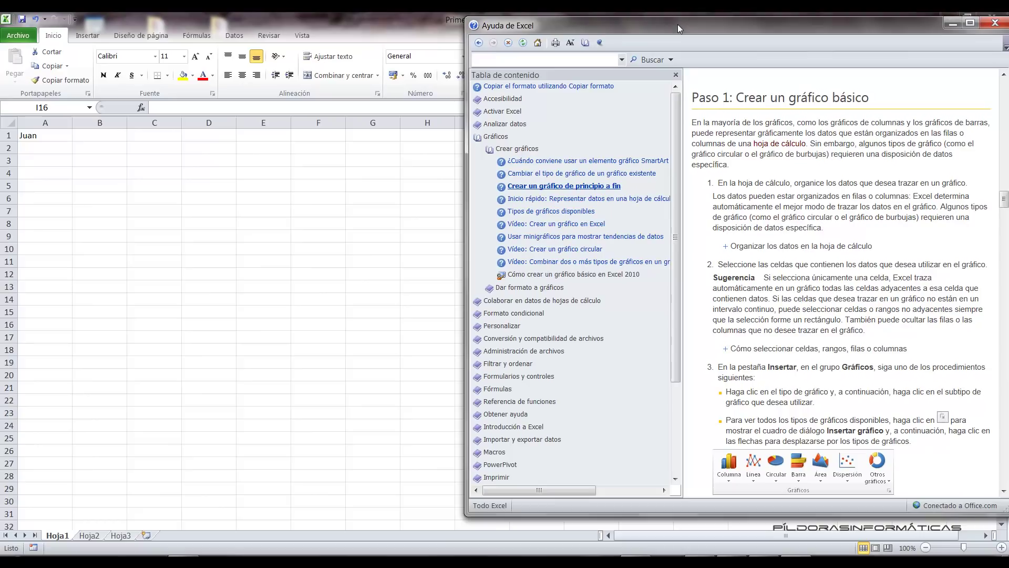
- Narrow the pinned Help window and select cells like C6, E9 and F14 beside it
drag(677, 24, 677, 28)
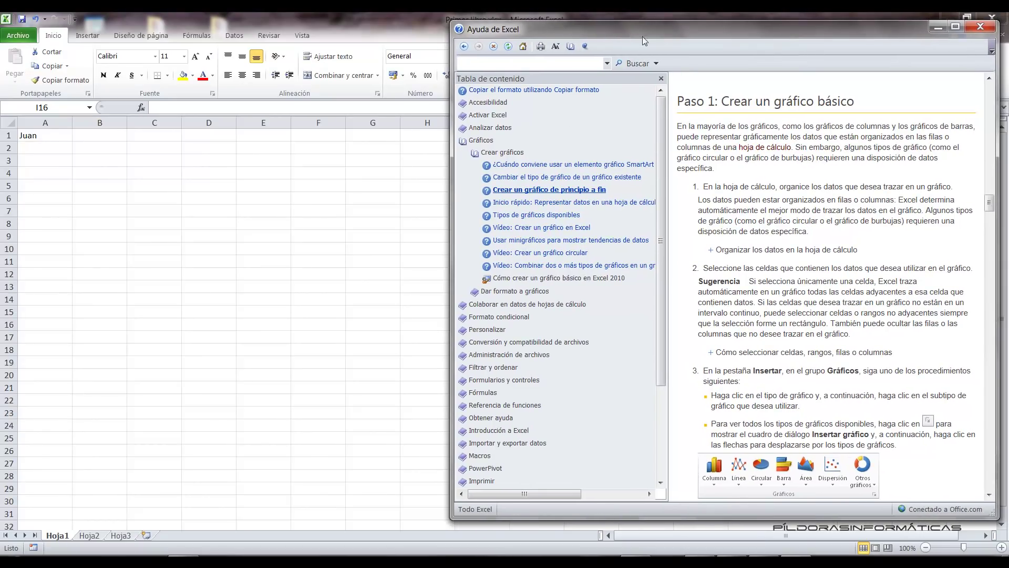
drag(454, 212, 496, 211)
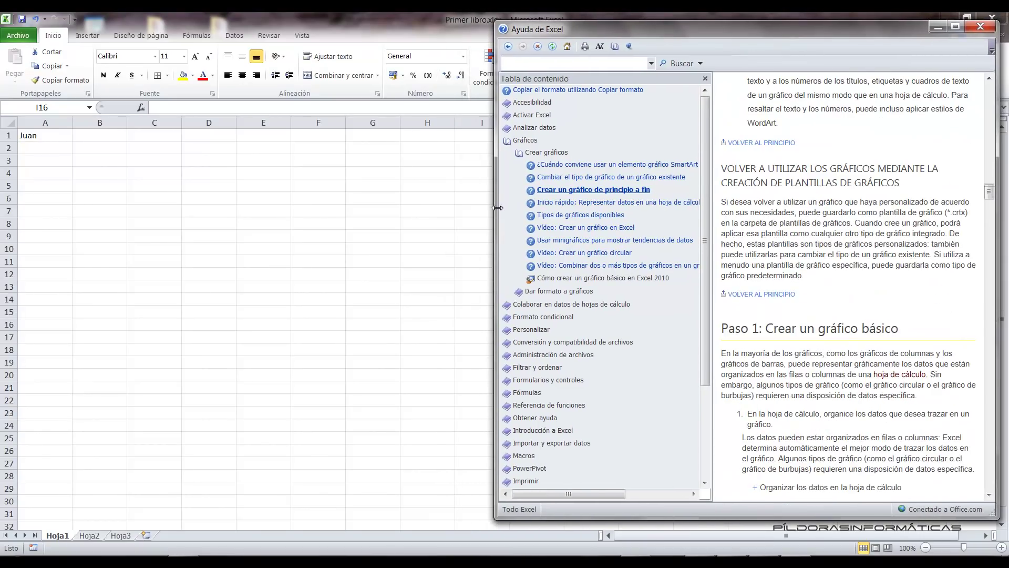
click(180, 196)
click(209, 210)
click(247, 362)
click(263, 274)
click(264, 236)
click(318, 198)
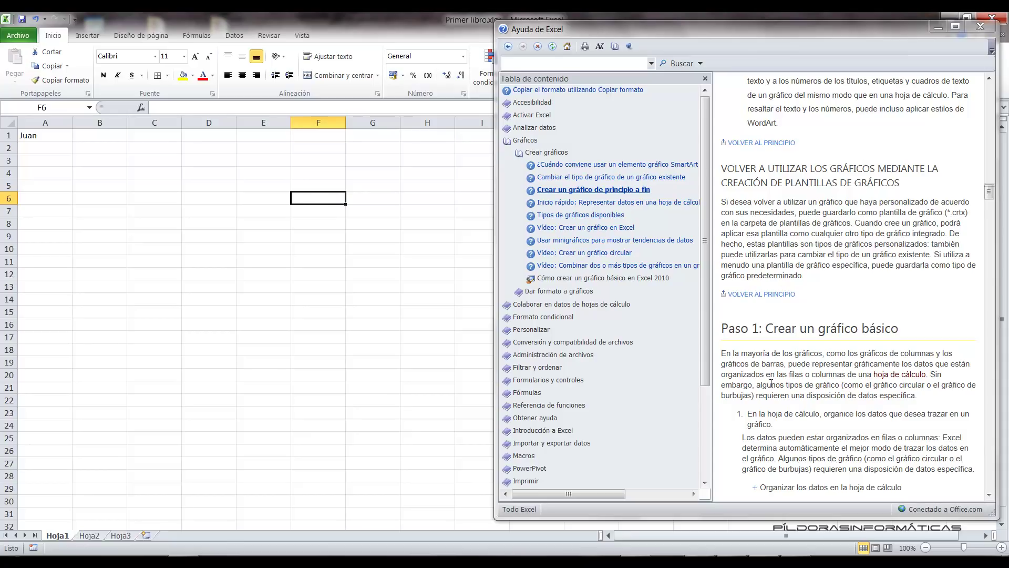
click(272, 222)
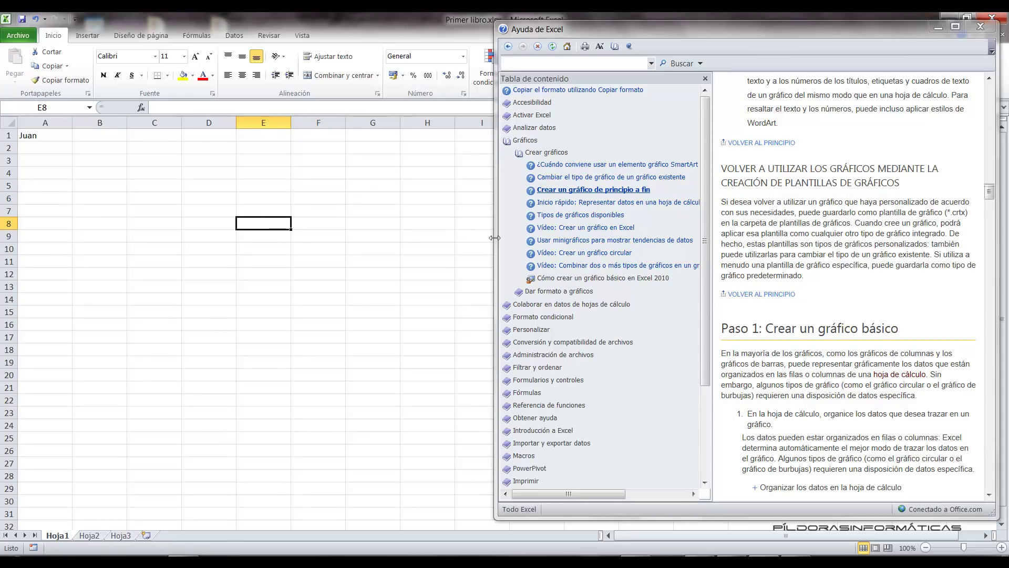
click(280, 185)
click(284, 238)
click(300, 301)
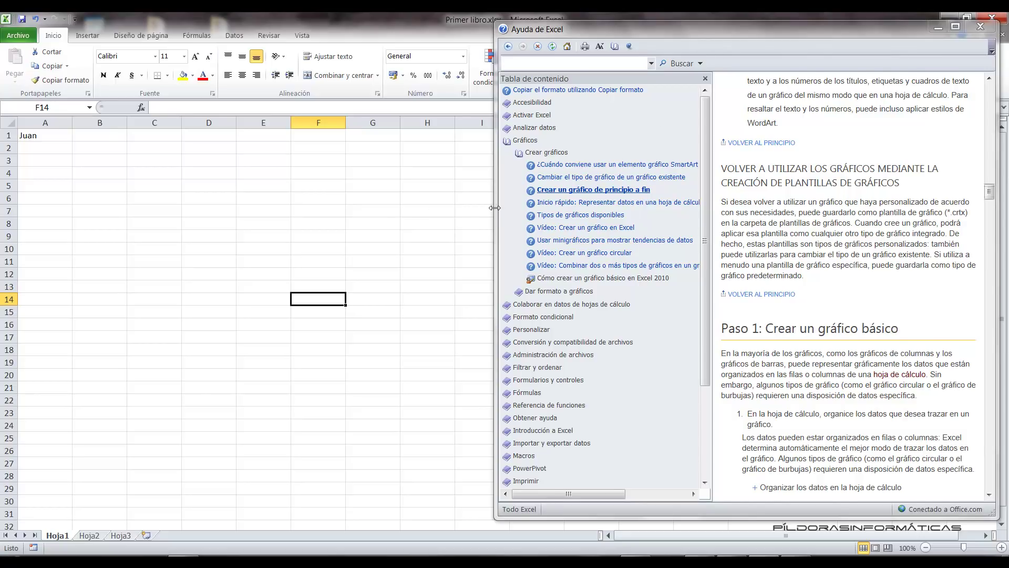
- Narrow the Help window further, move it toward the centre and close it
drag(494, 208, 604, 207)
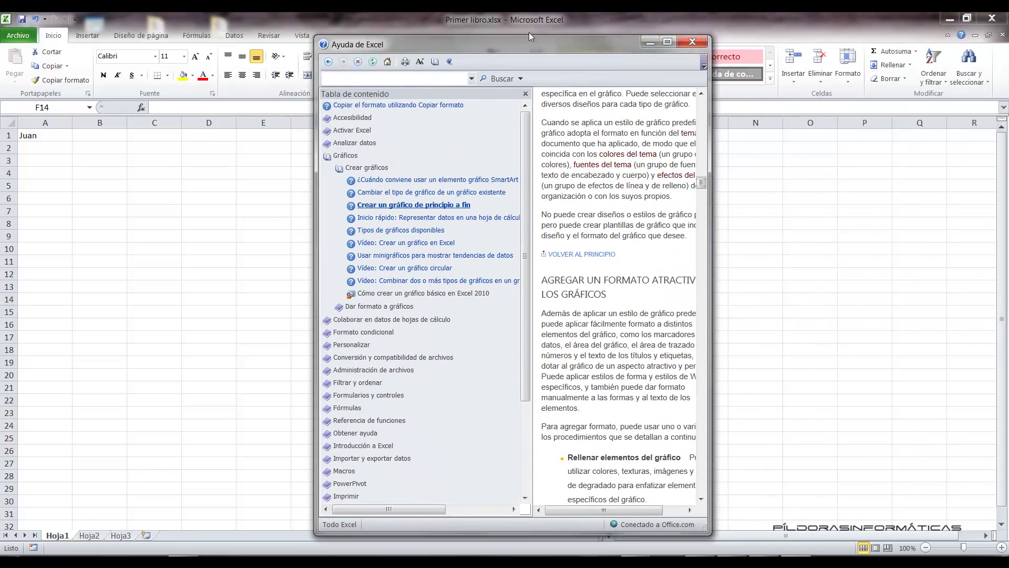
drag(815, 26, 527, 26)
click(707, 27)
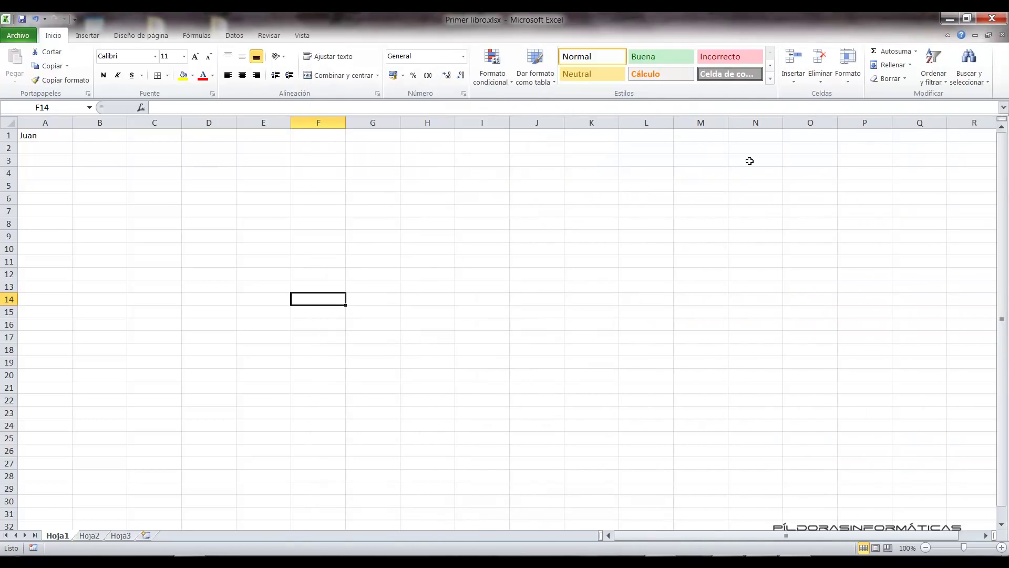